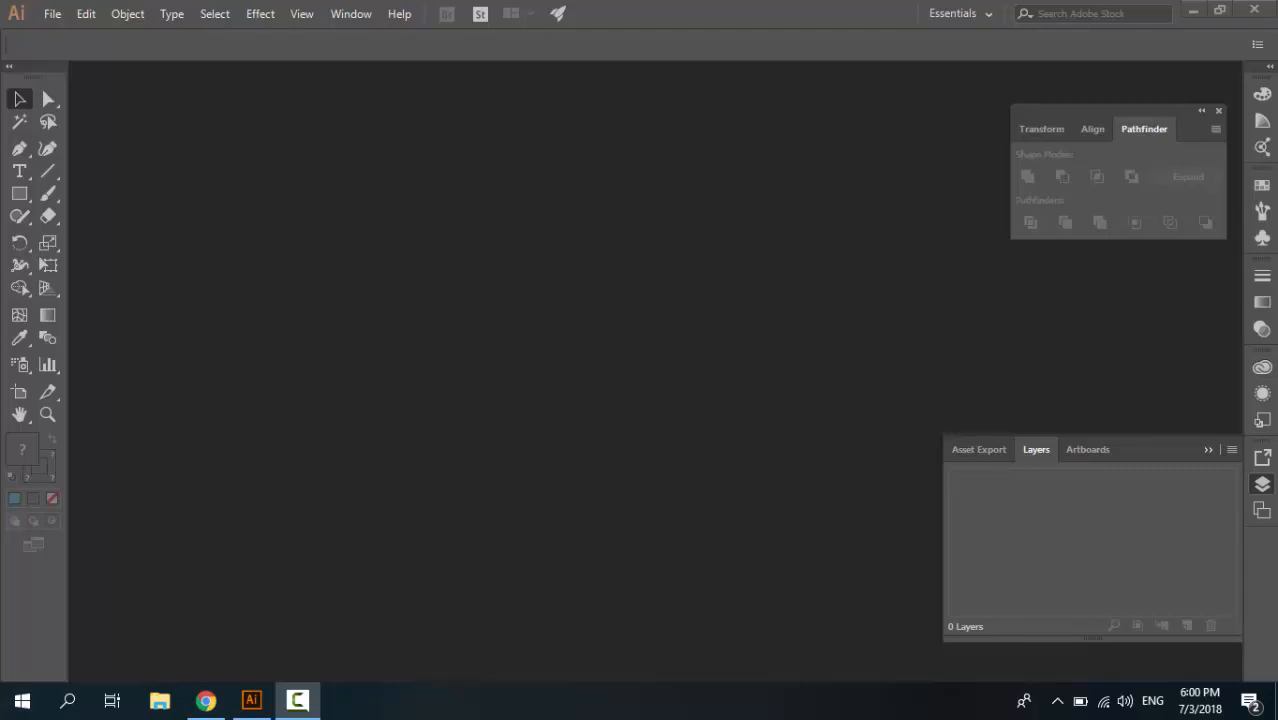
Create a new one-artboard RGB document measuring 640 x 98 points in landscape orientation
left_click(54, 13)
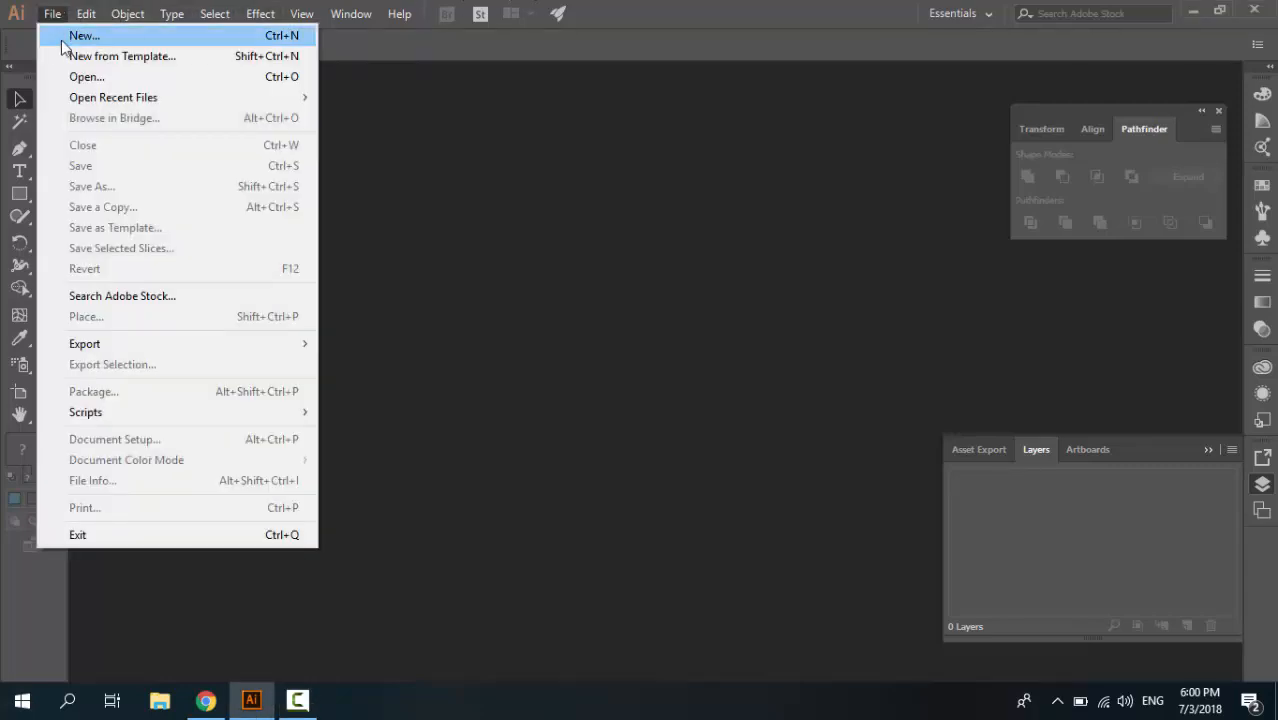
left_click(62, 42)
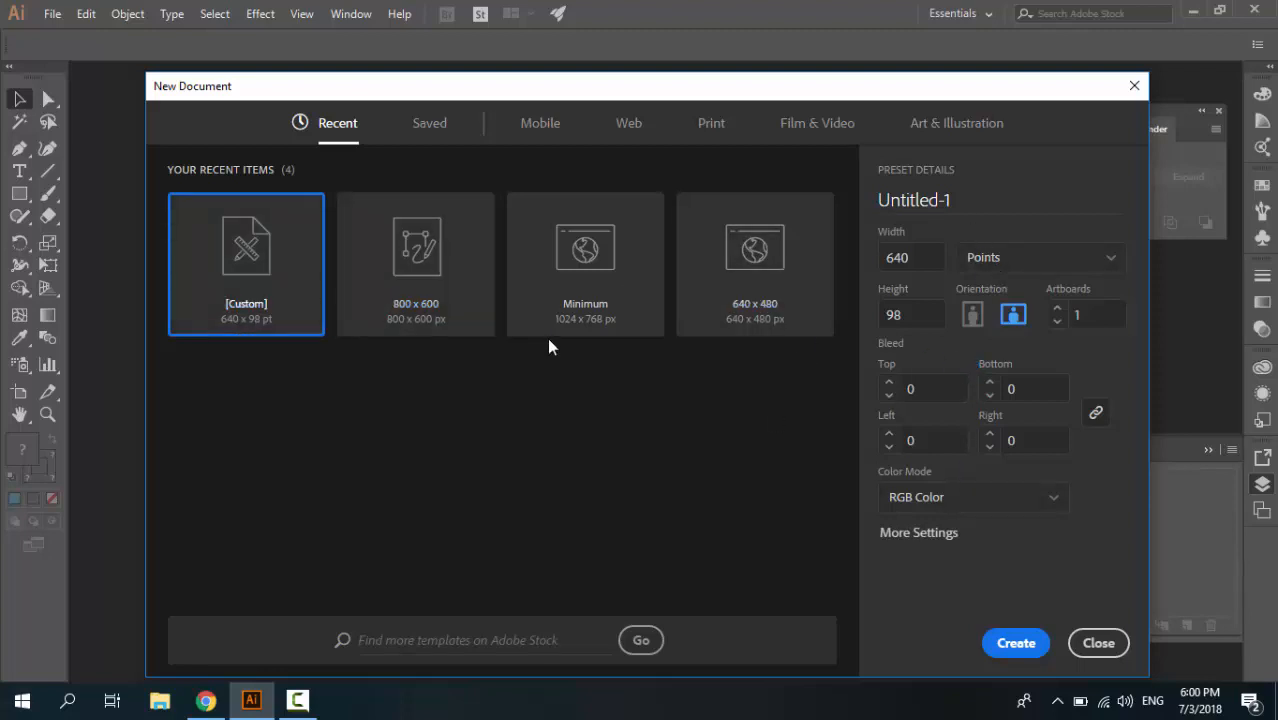
left_click(1010, 652)
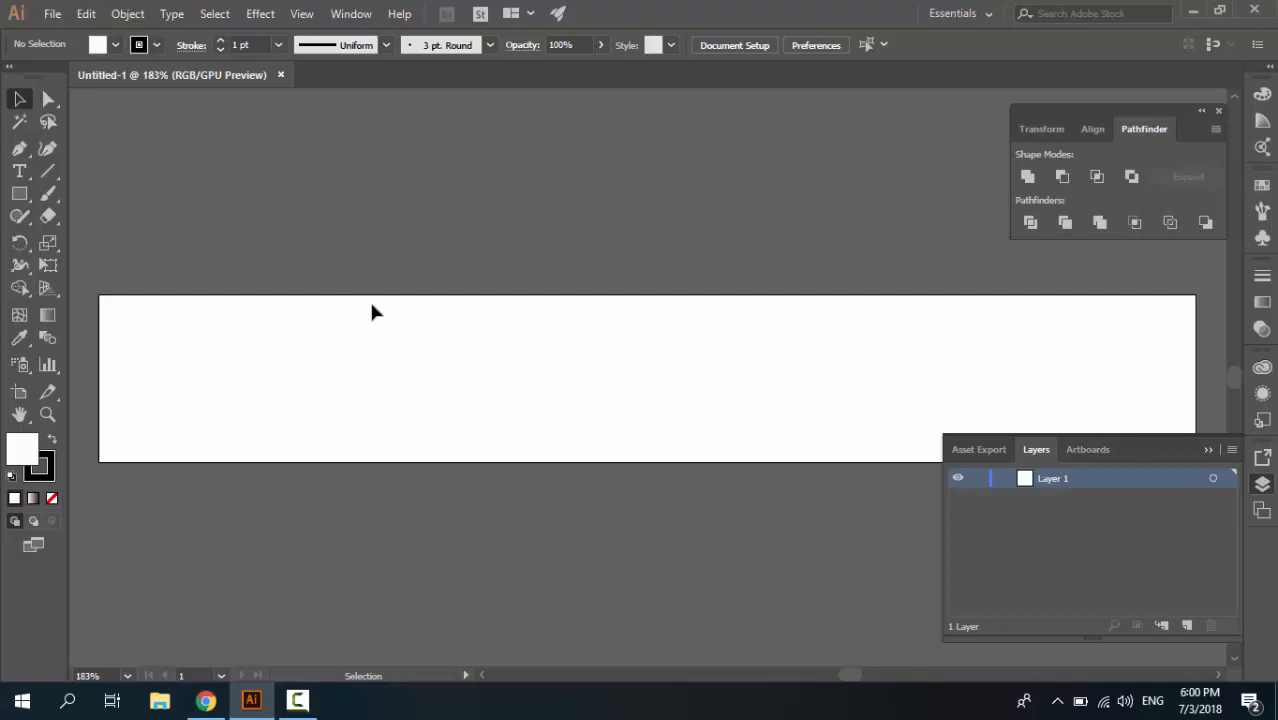
Activate the Rounded Rectangle tool and set a gray 2 pt stroke with no fill
left_click(27, 201)
left_click_drag(27, 205, 69, 221)
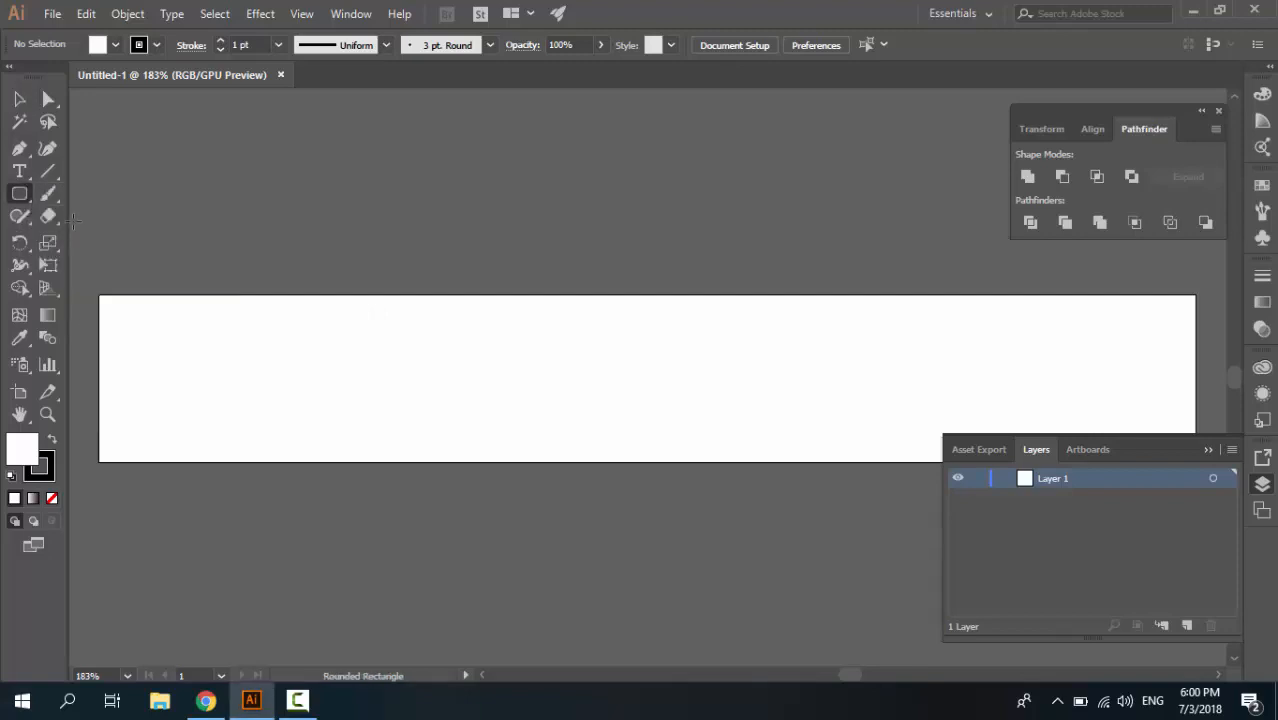
left_click(143, 44)
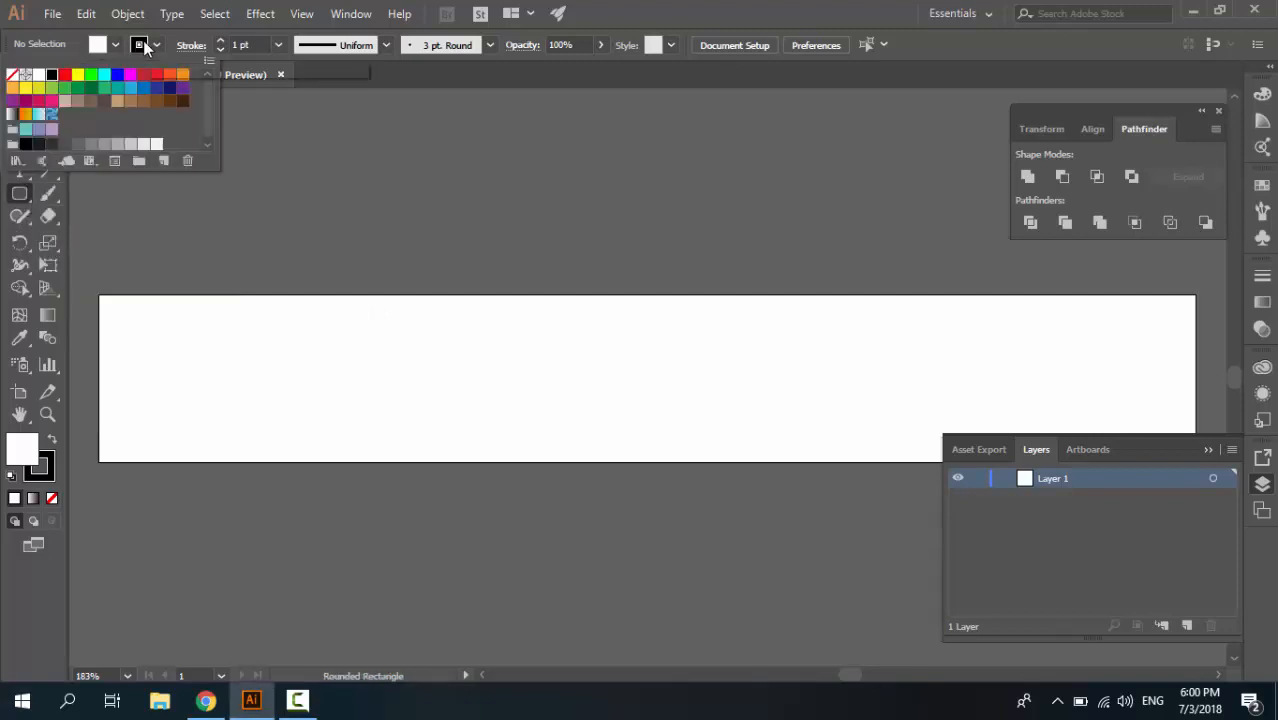
left_click(110, 145)
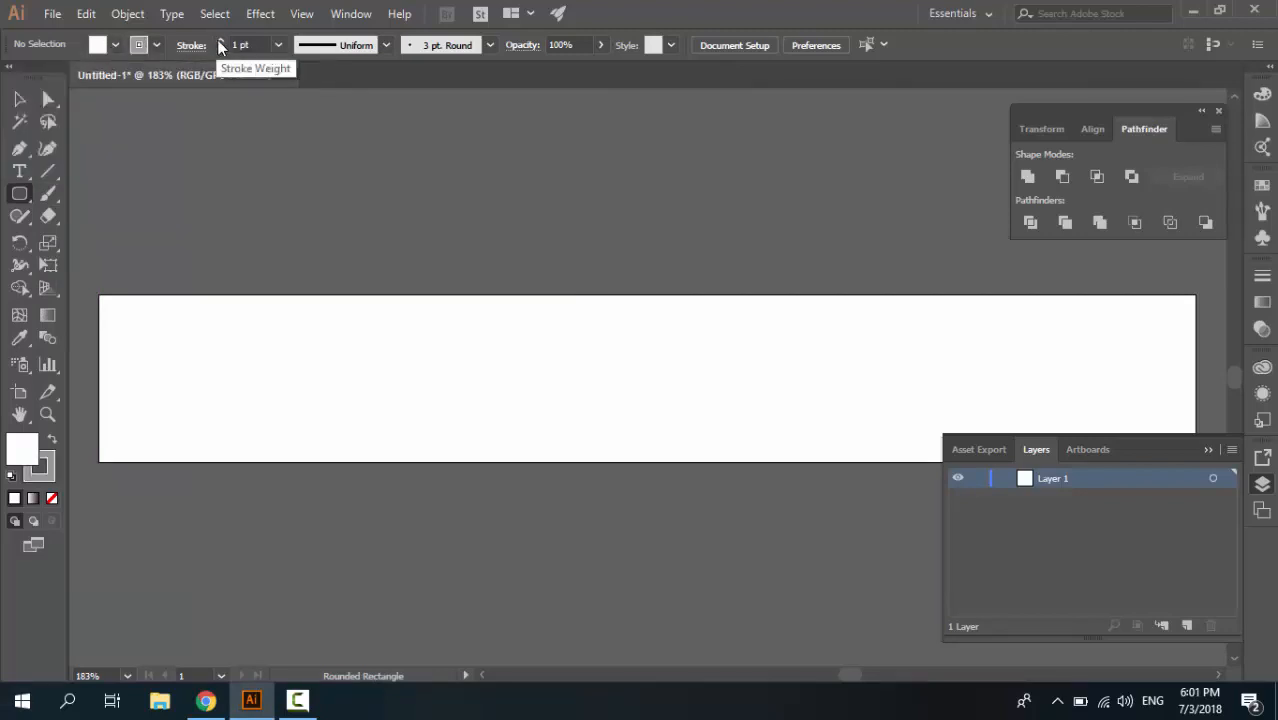
left_click(220, 41)
left_click(109, 44)
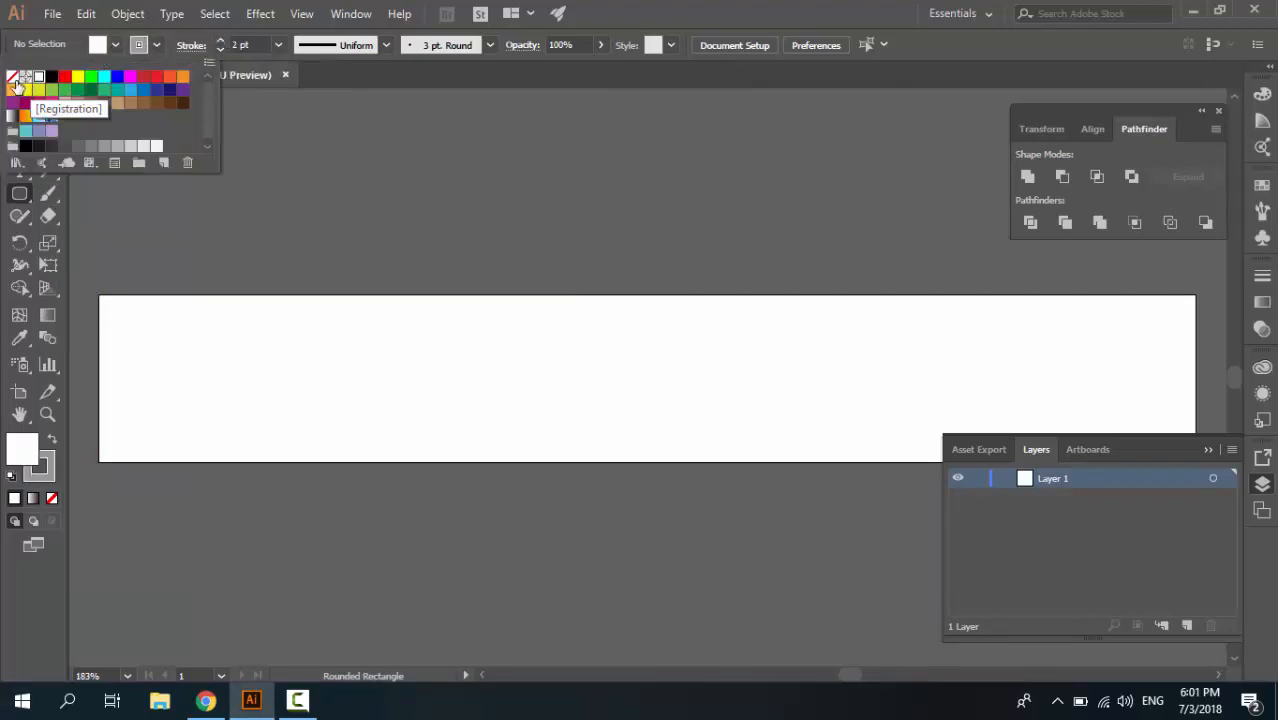
left_click(12, 77)
left_click(624, 5)
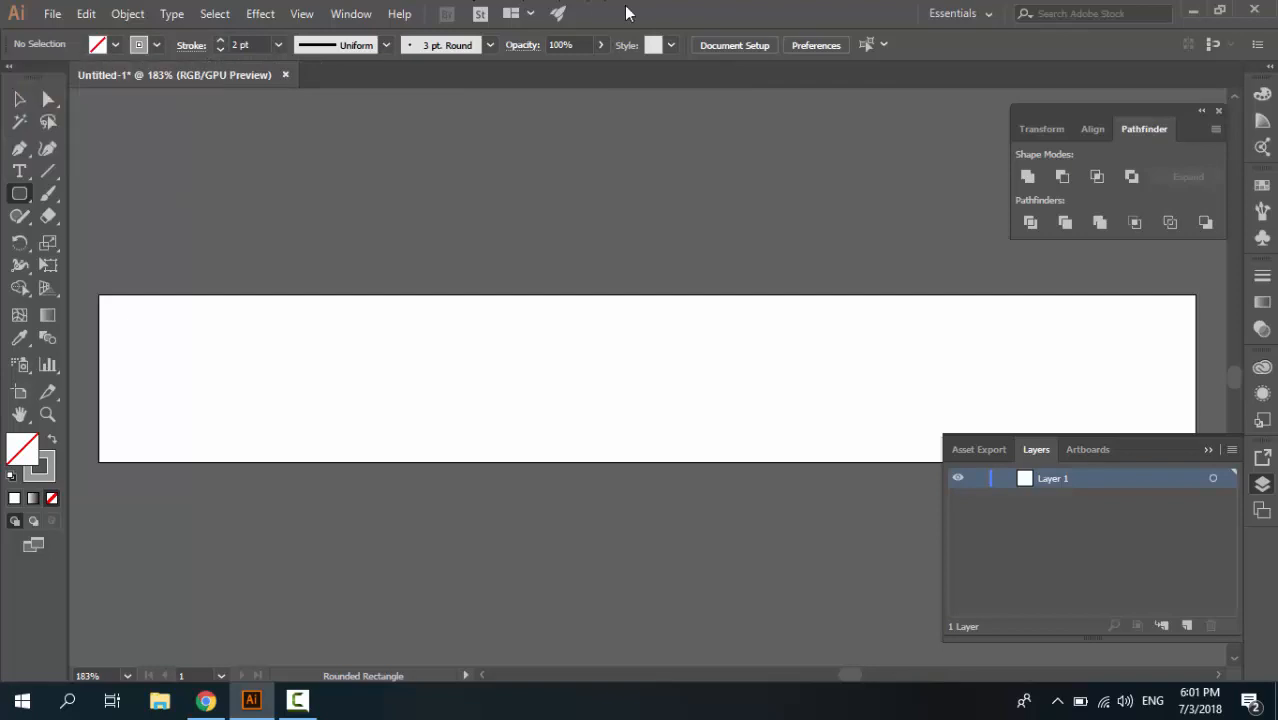
Create a rounded rectangle 34 pt wide and 50 pt high with a 4 pt corner radius on the artboard
left_click(470, 366)
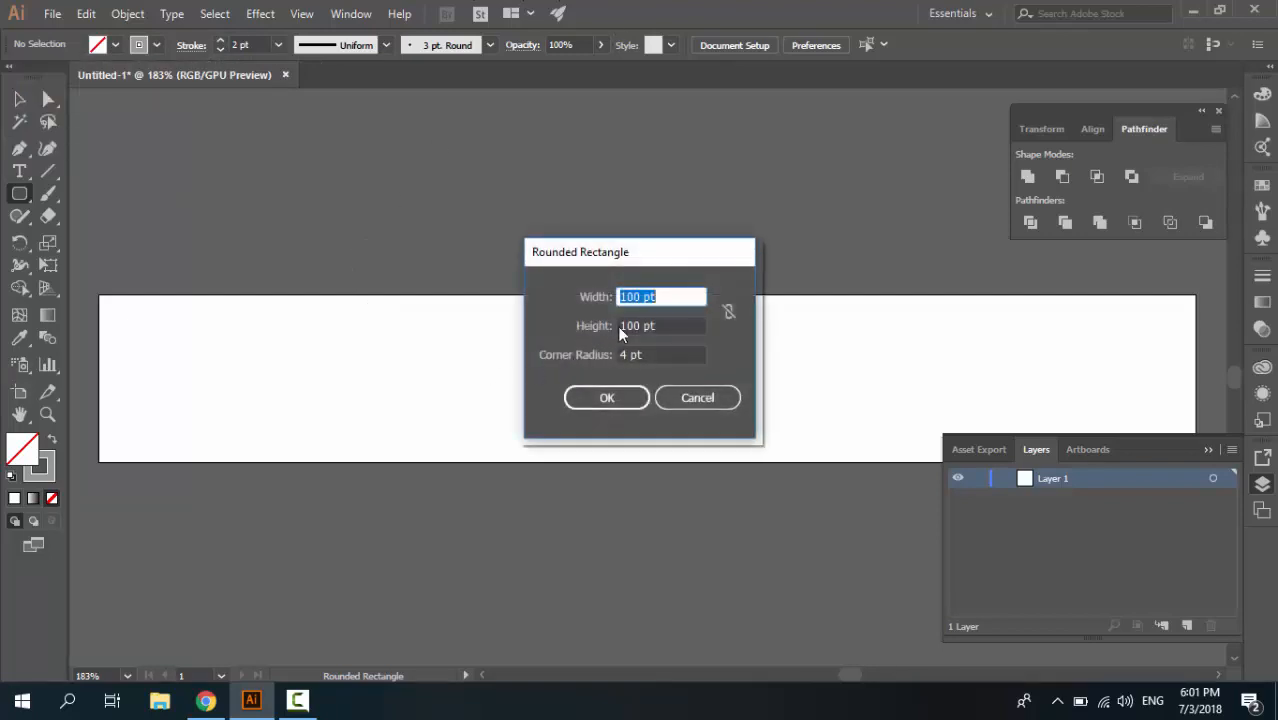
type("34")
key("Tab")
type("5")
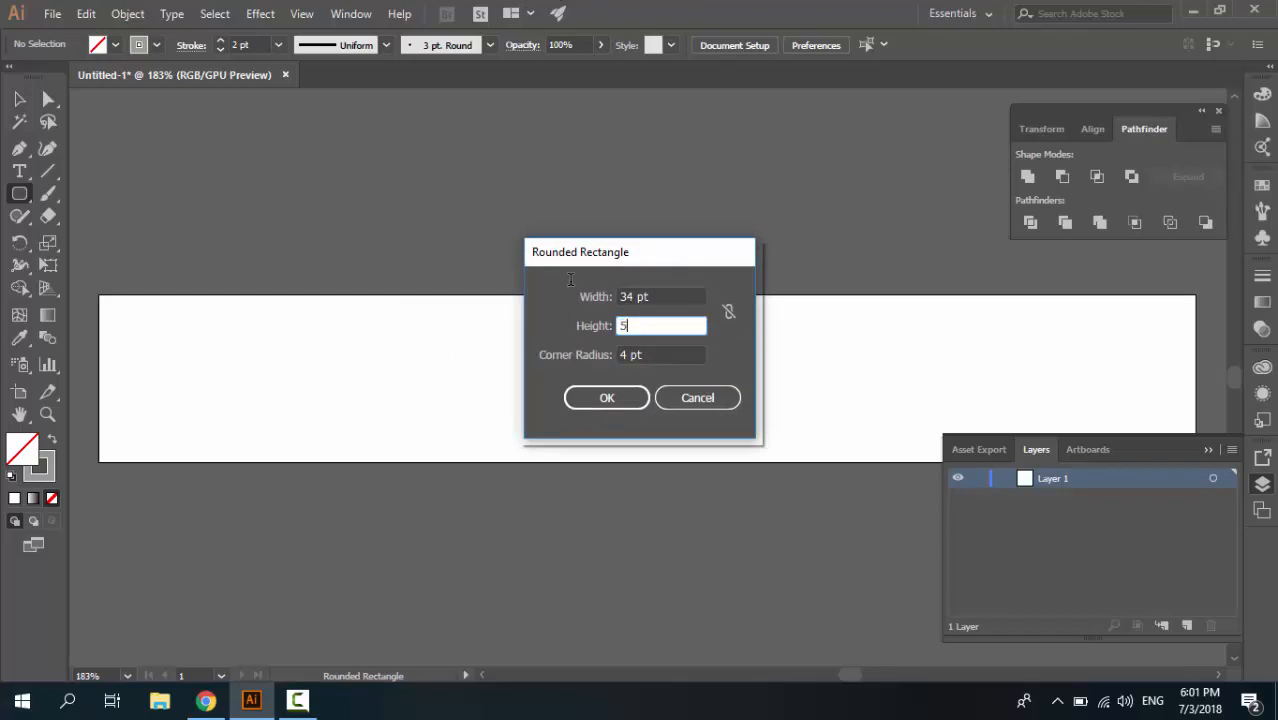
type("0")
key("Tab")
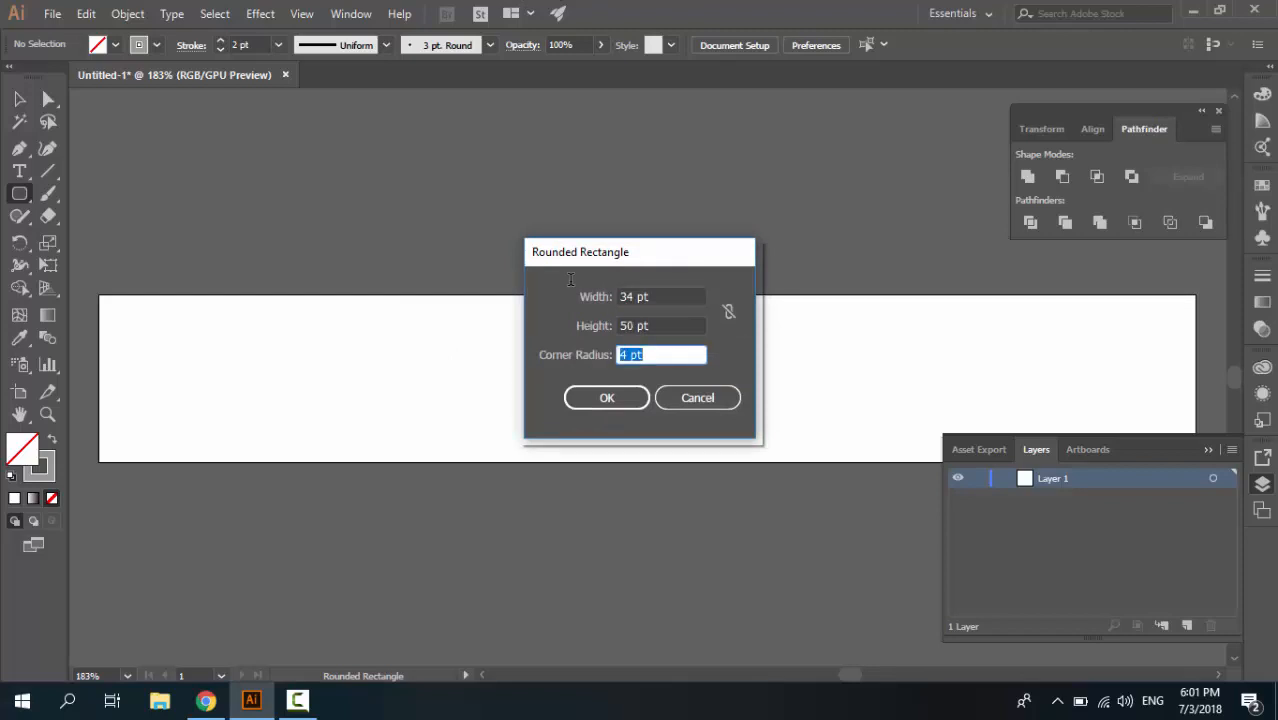
type("4")
left_click(605, 396)
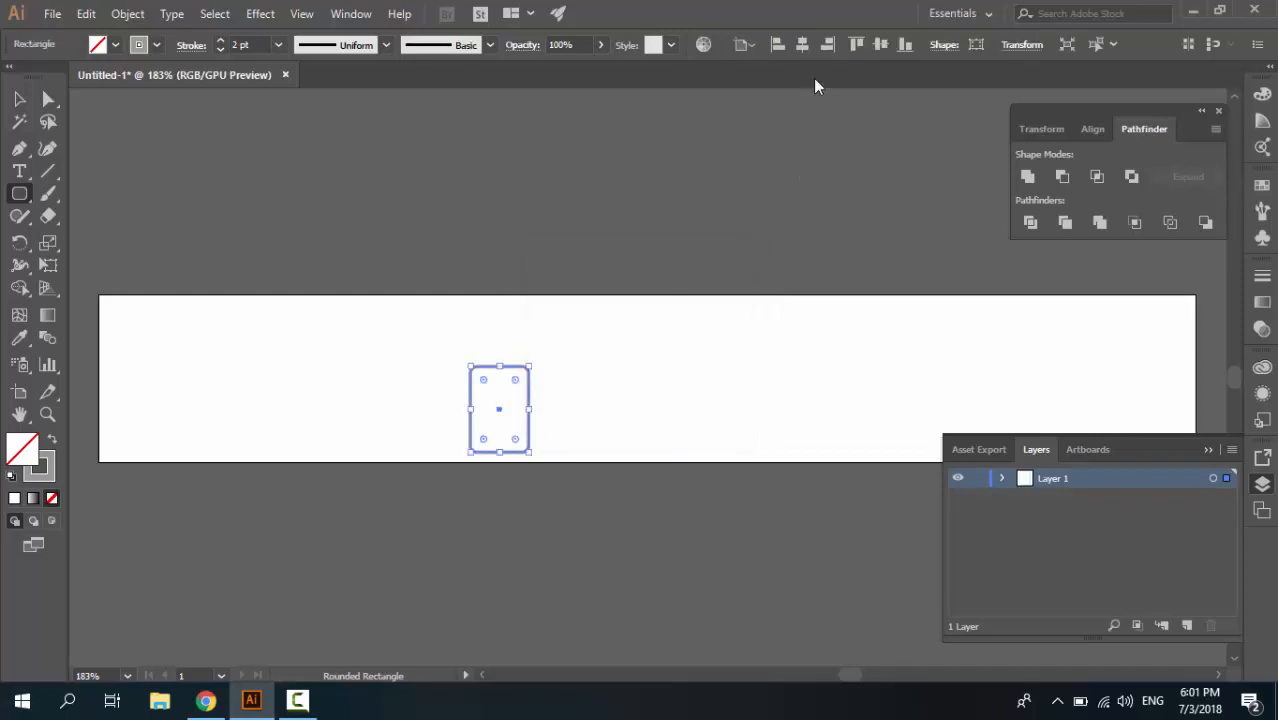
Center the rounded rectangle vertically and horizontally on the artboard
left_click(880, 45)
left_click(824, 44)
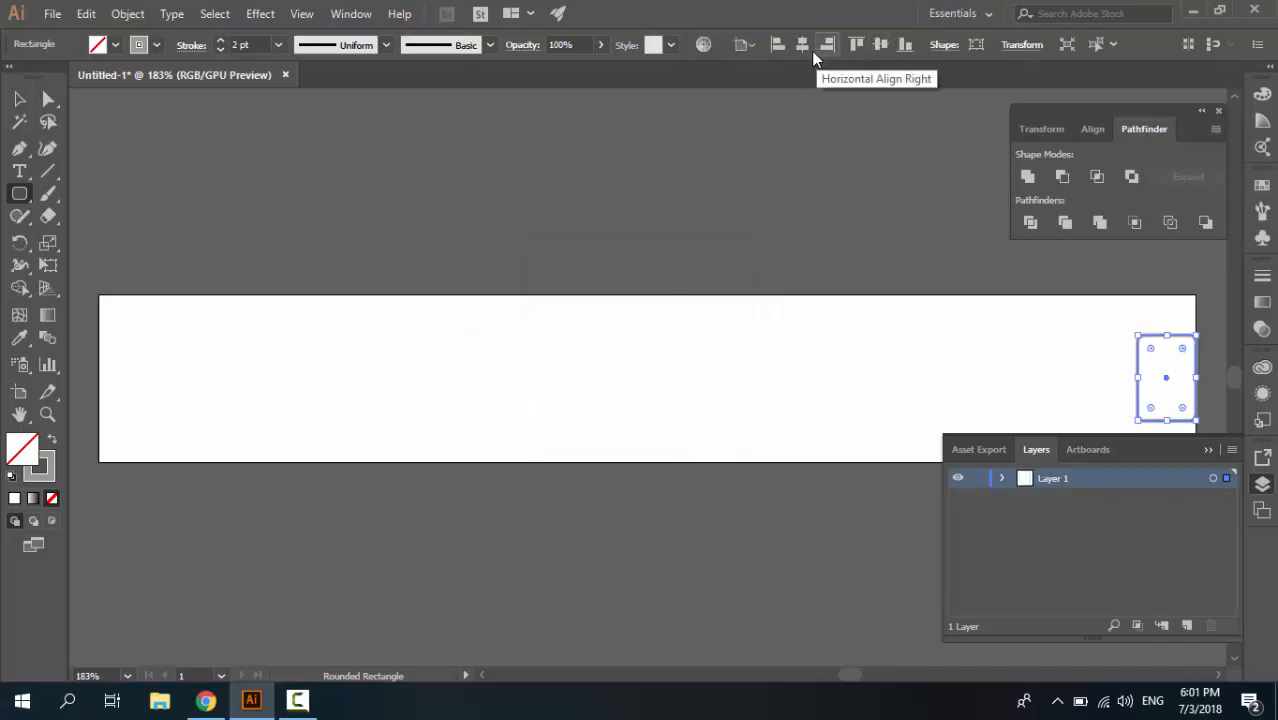
left_click(802, 44)
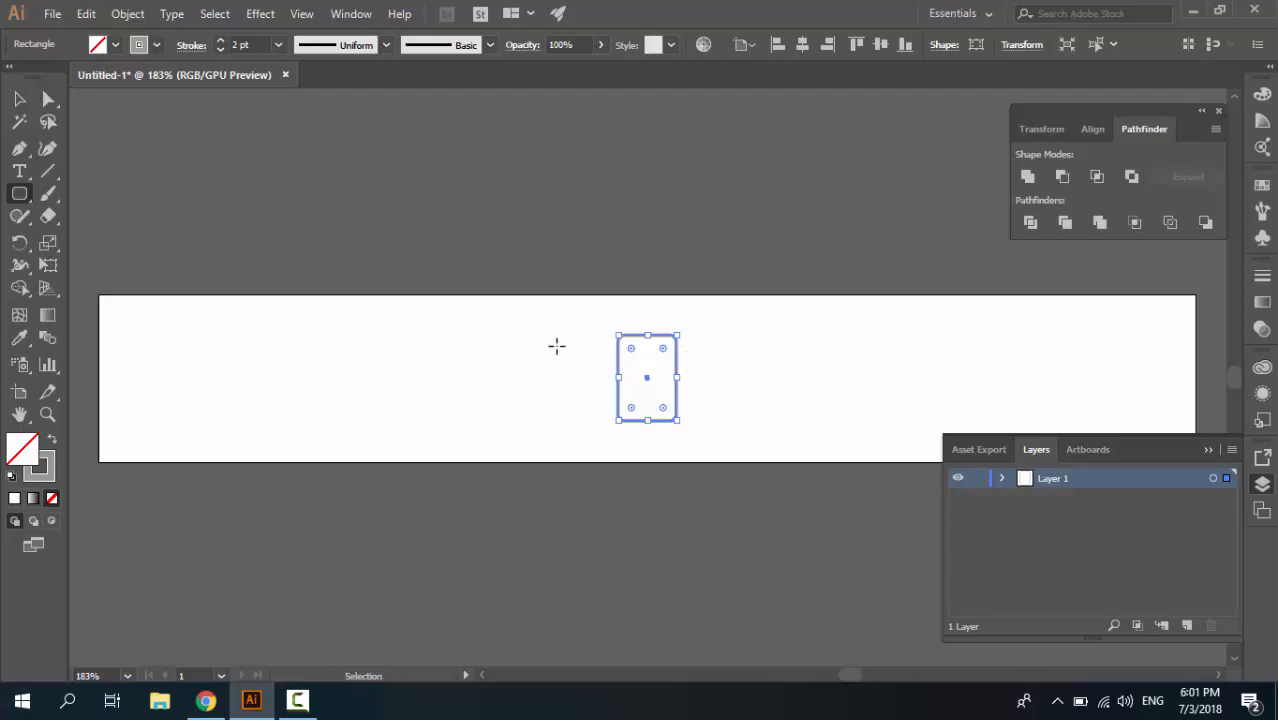
Create a plain rectangle 34 pt wide and 20 pt high near the rounded rectangle
key("ctrl+equal")
key("ctrl+equal")
key("ctrl+equal")
key("ctrl+equal")
key("ctrl+minus")
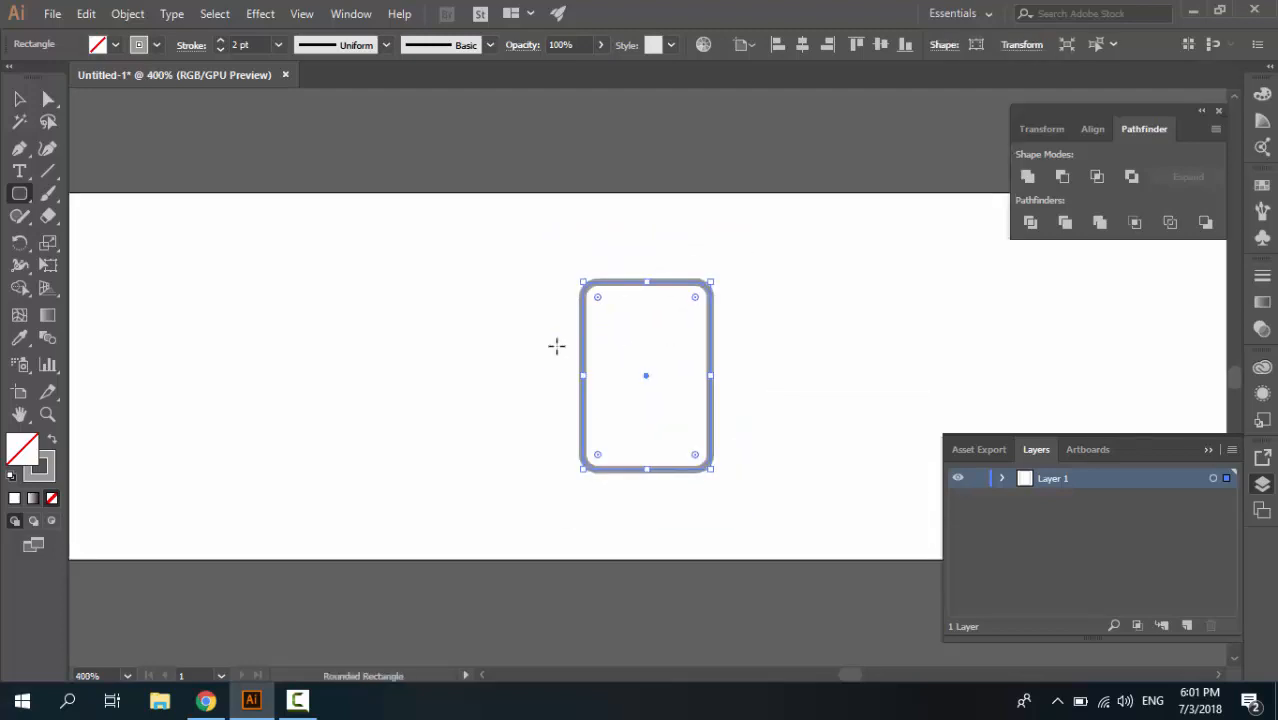
key("v")
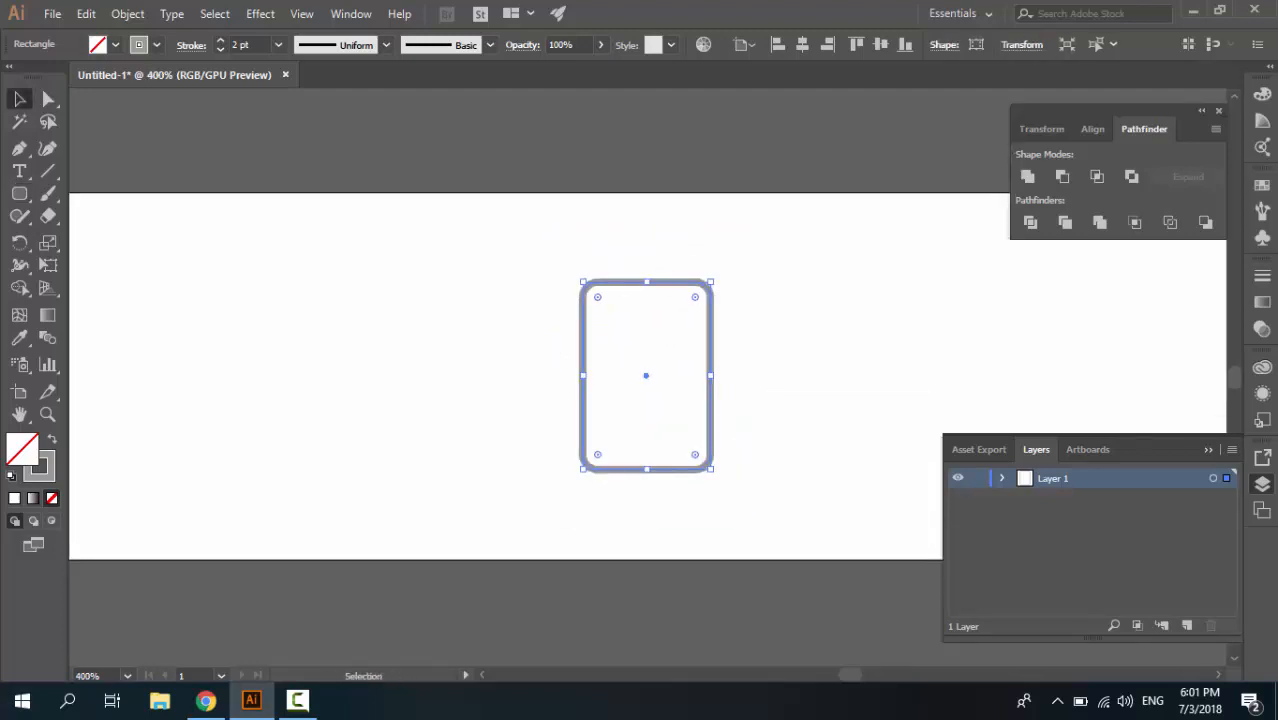
left_click(29, 200)
left_click(85, 195)
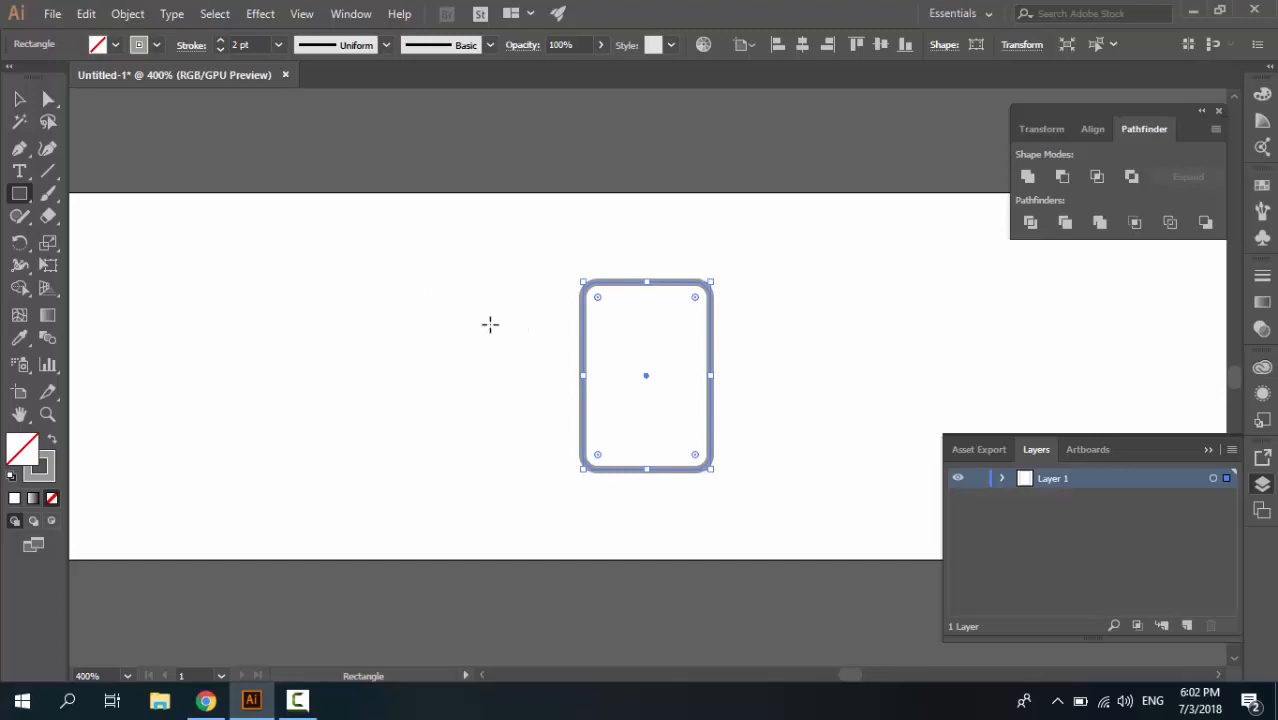
left_click(530, 325)
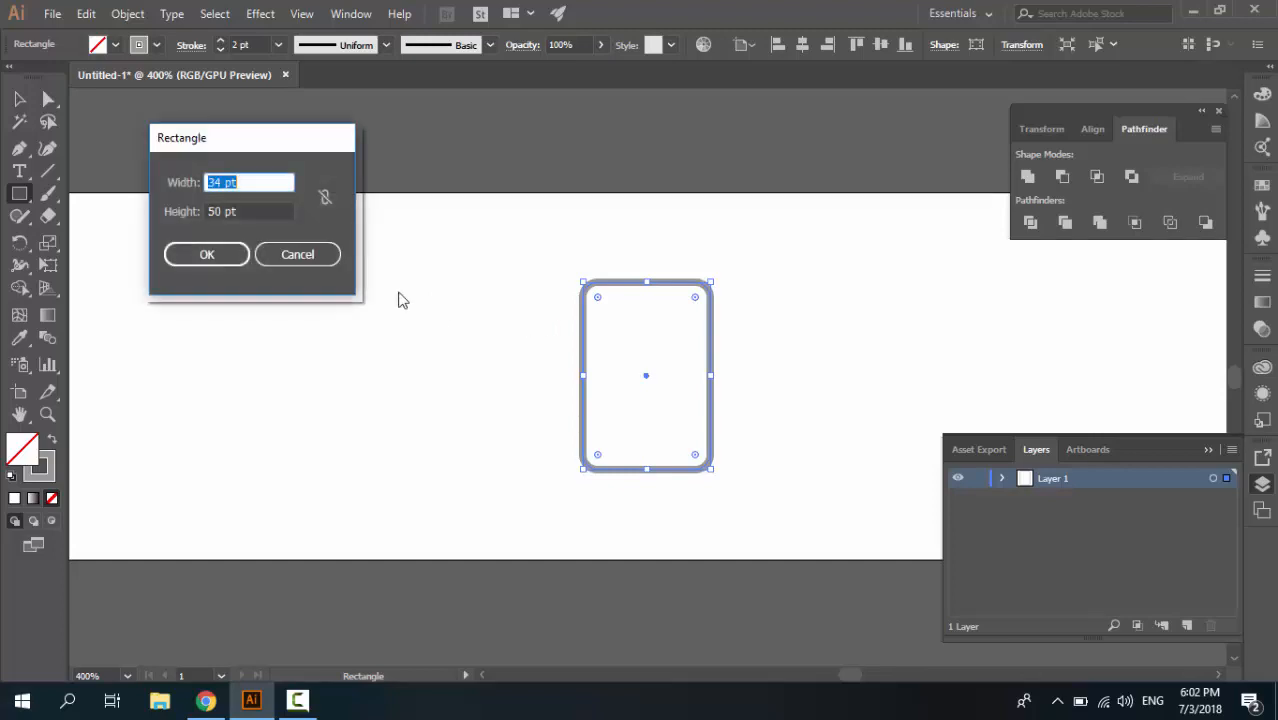
left_click_drag(236, 142, 378, 220)
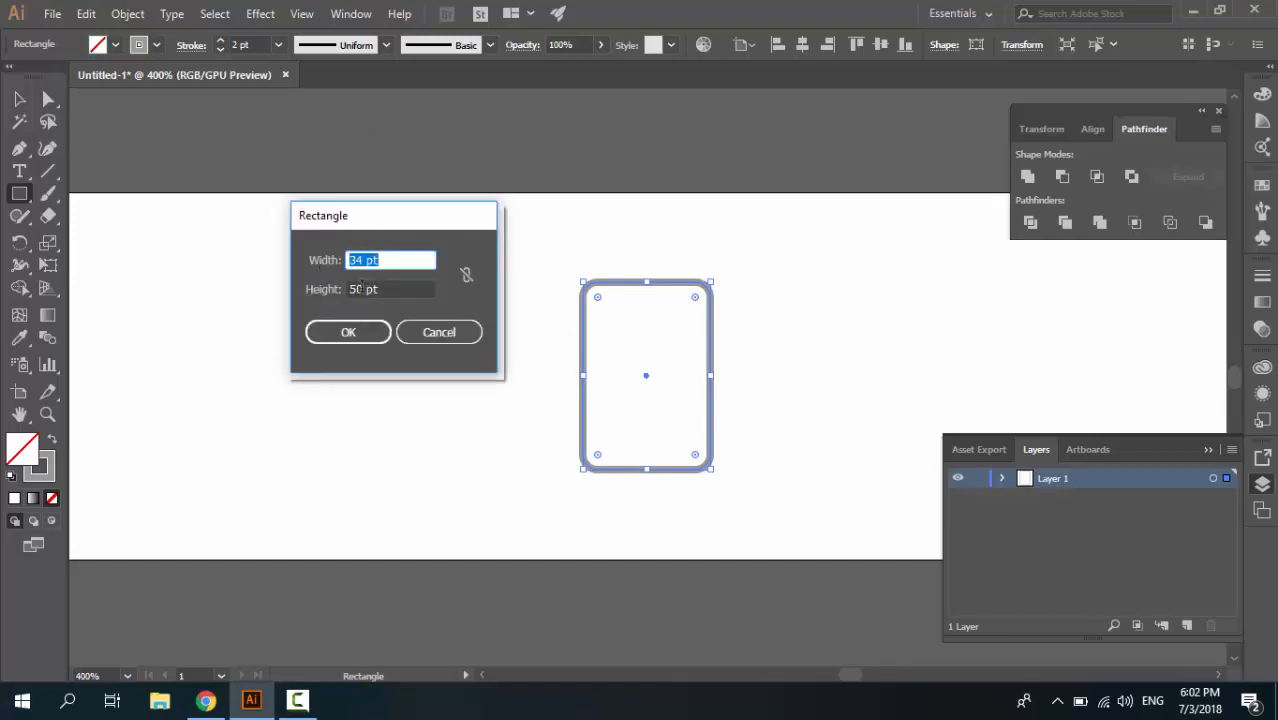
left_click_drag(367, 289, 347, 288)
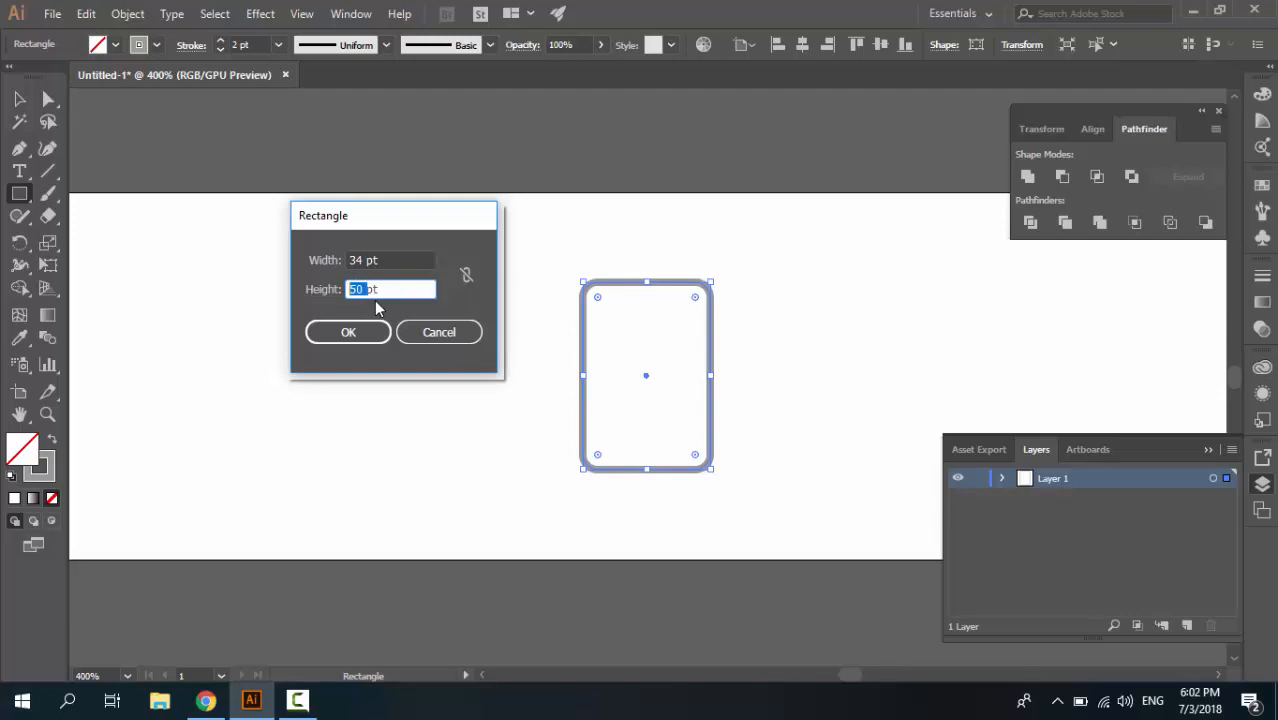
type("20")
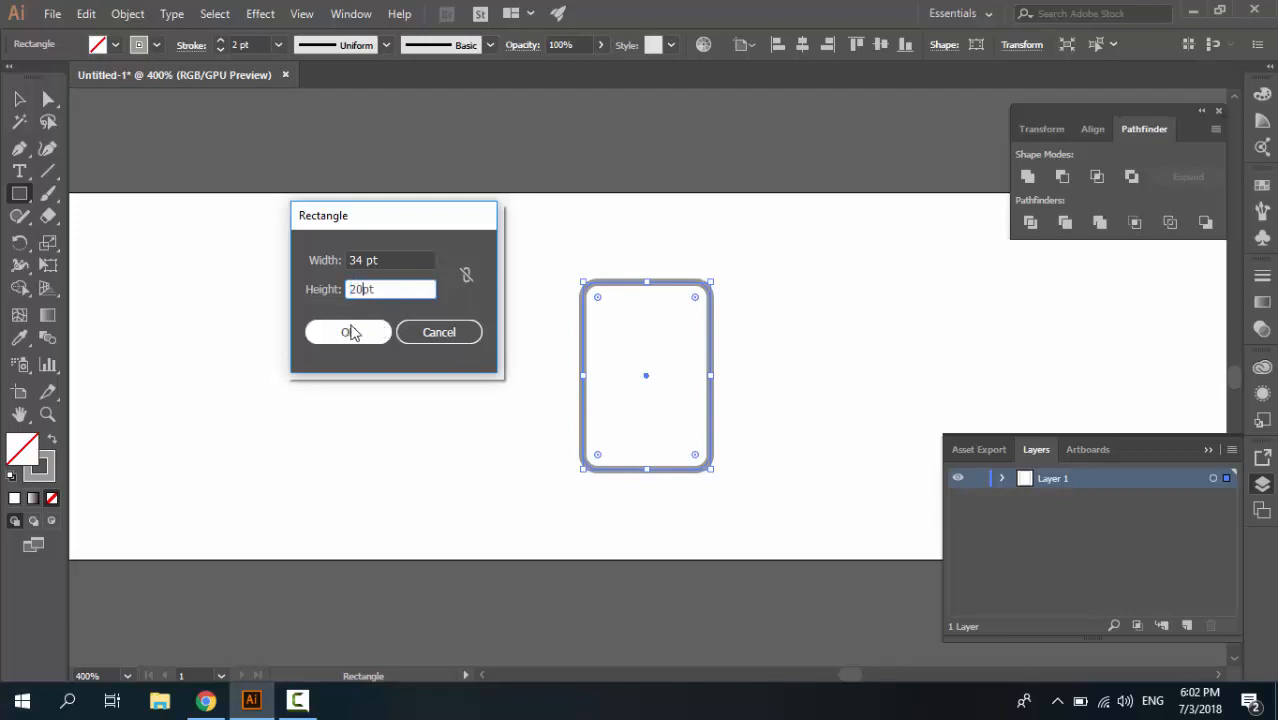
left_click(345, 331)
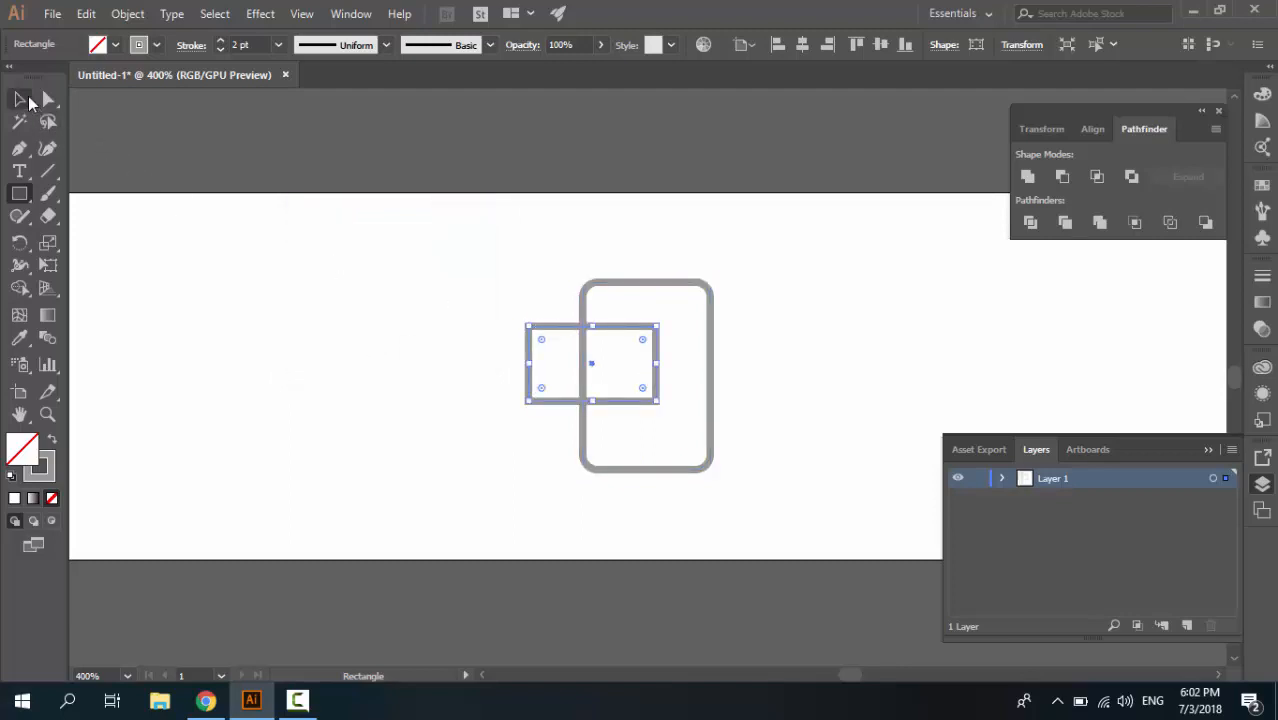
Swap the small rectangle's fill and stroke to make it solid gray, and move it clear of the rounded rectangle
left_click(19, 98)
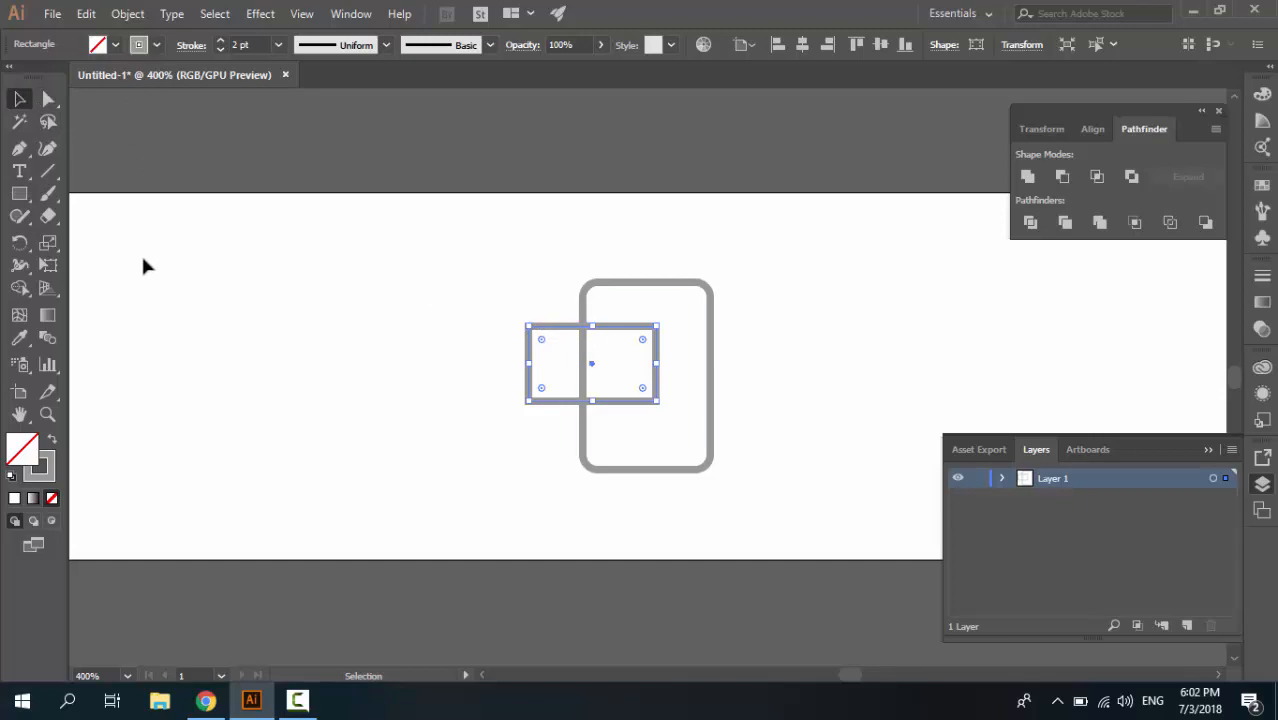
key("shift+x")
mouse_move(579, 366)
left_mouse_down()
mouse_move(619, 329)
mouse_move(434, 302)
left_mouse_up()
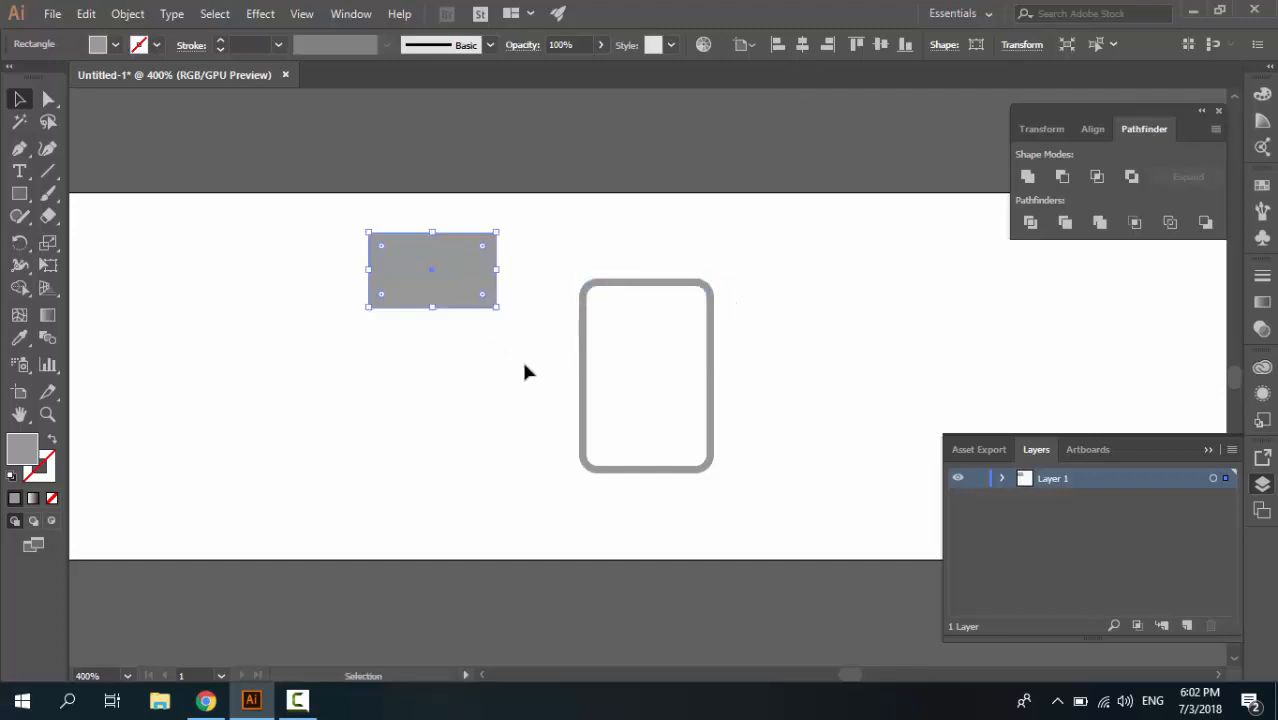
Align the small rectangle to the rounded rectangle as key object, centered horizontally and flush with its top edge
left_click(584, 347, "shift")
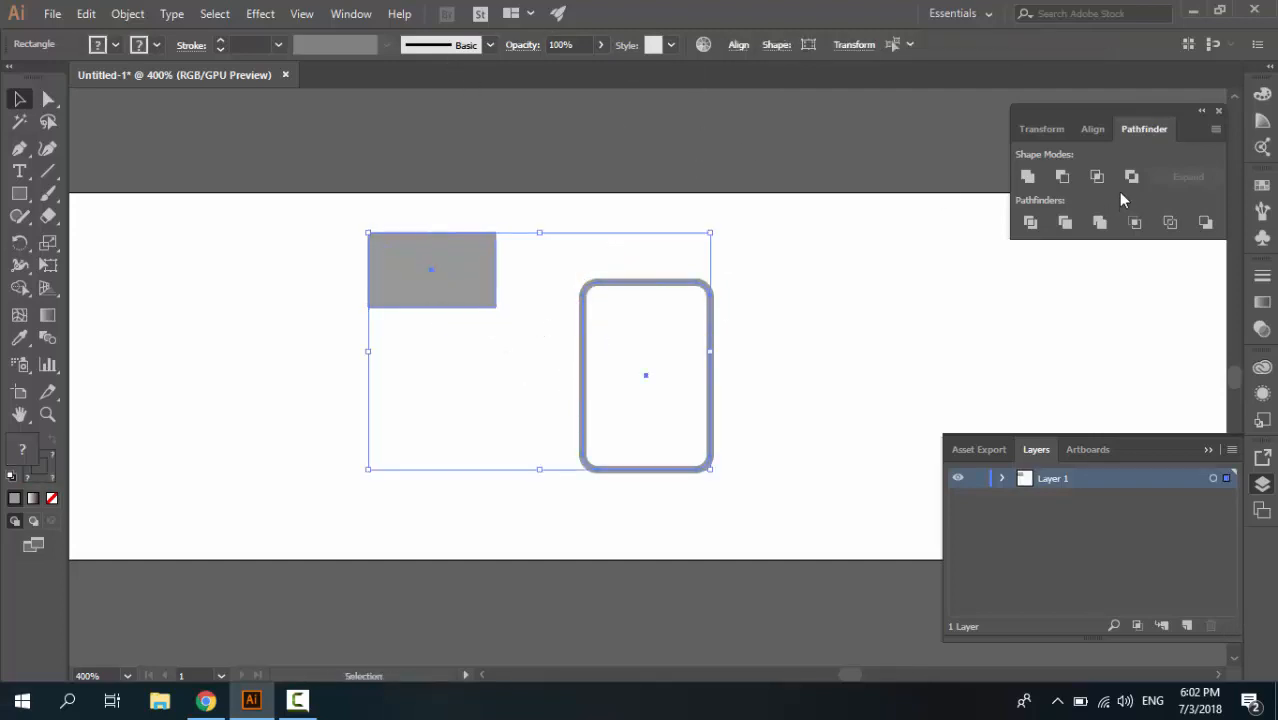
left_click(1091, 131)
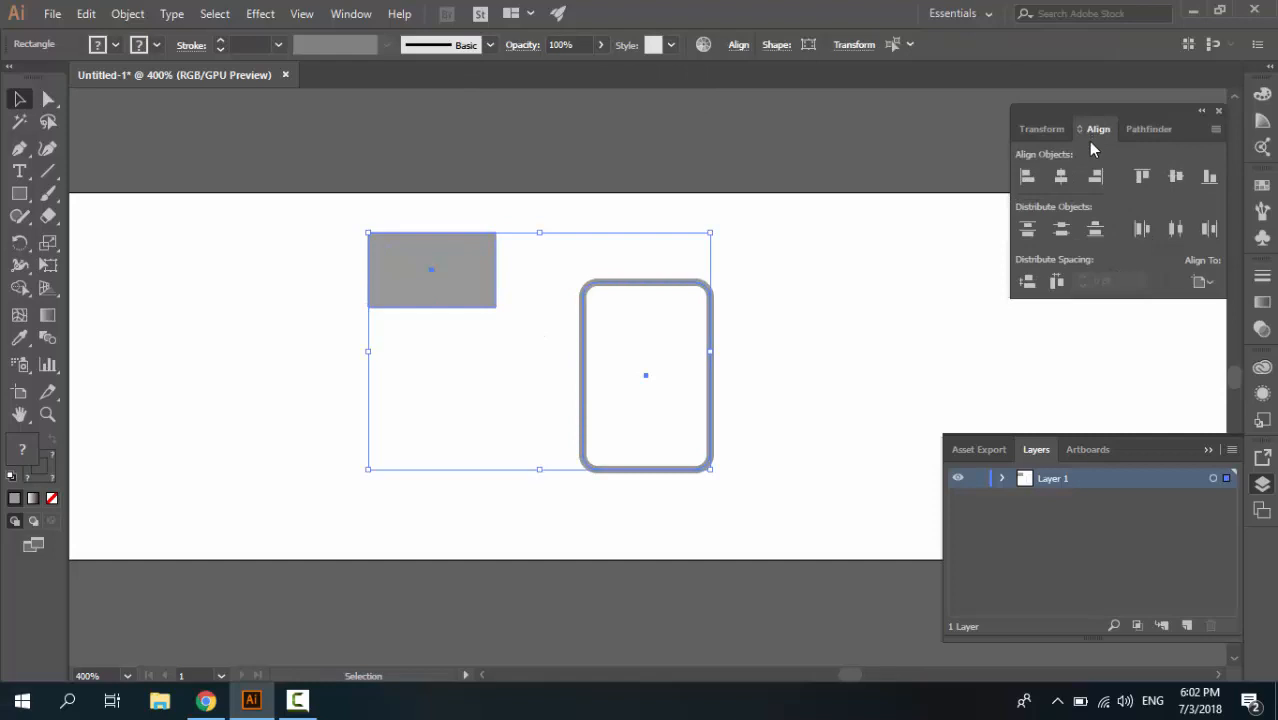
left_click(1199, 281)
left_click(1185, 307)
left_click(1199, 282)
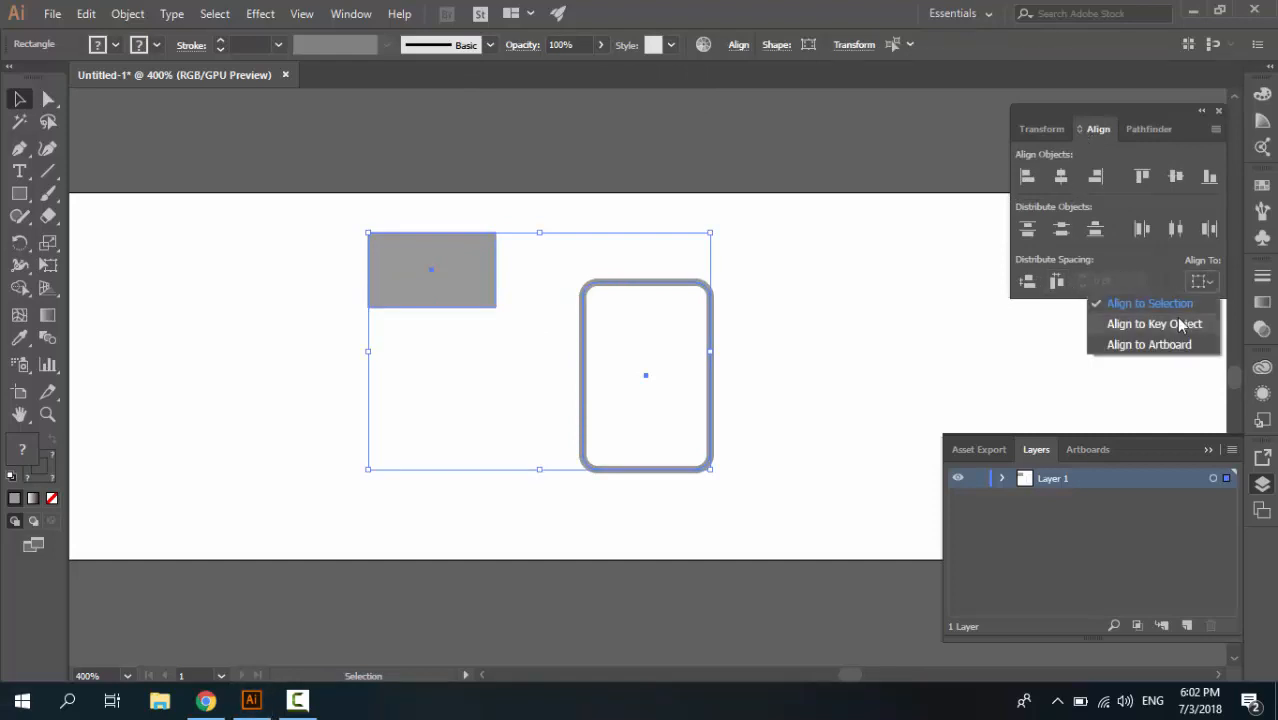
left_click(1178, 324)
left_click(710, 336)
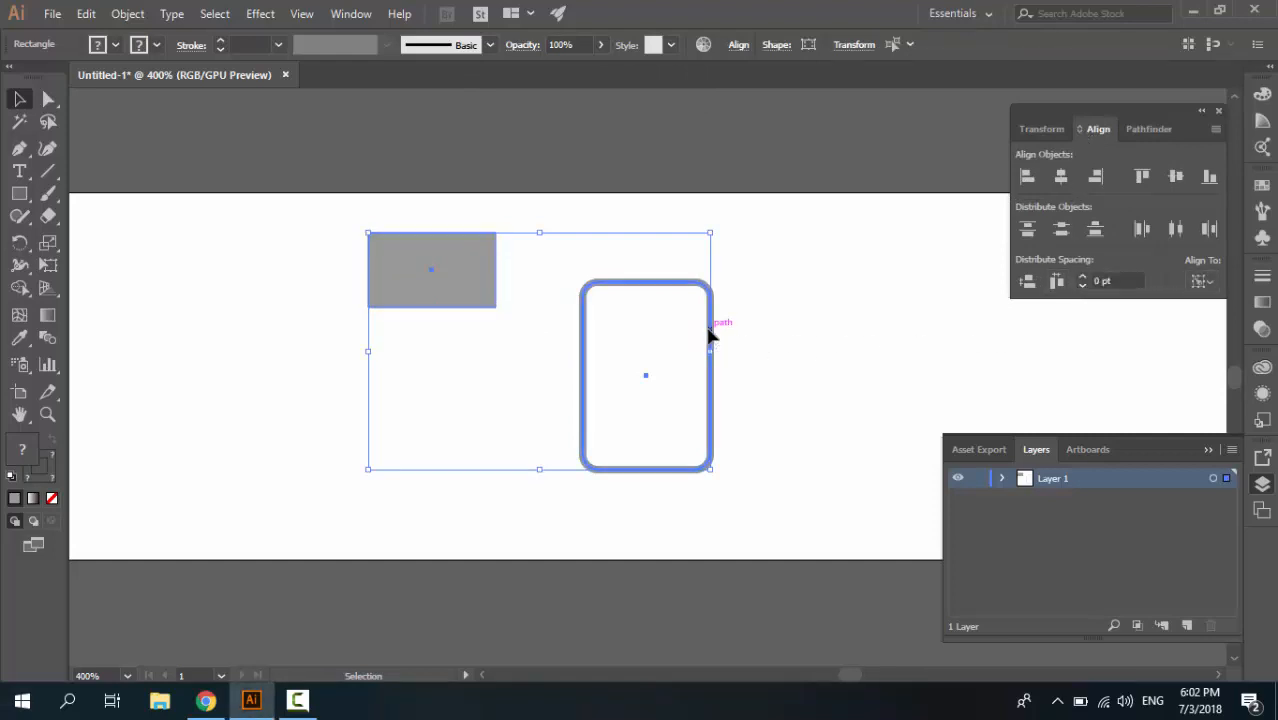
left_click(1062, 177)
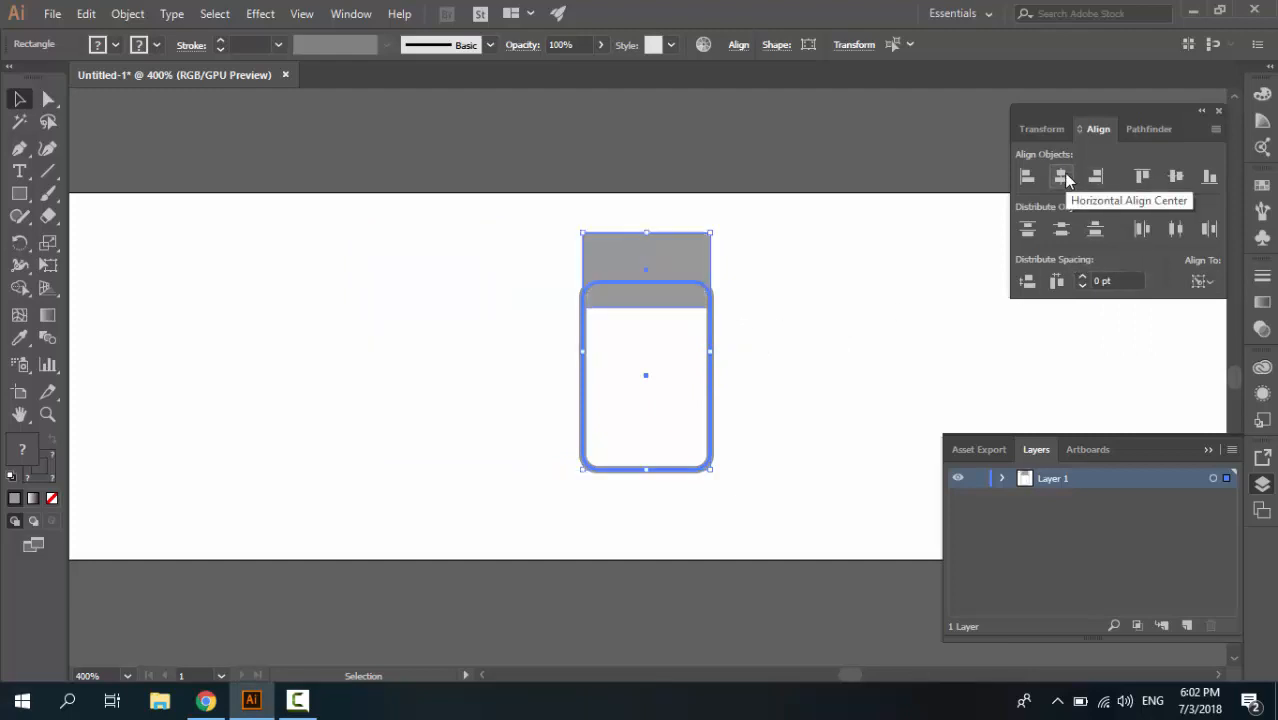
left_click(1141, 177)
left_click(700, 234)
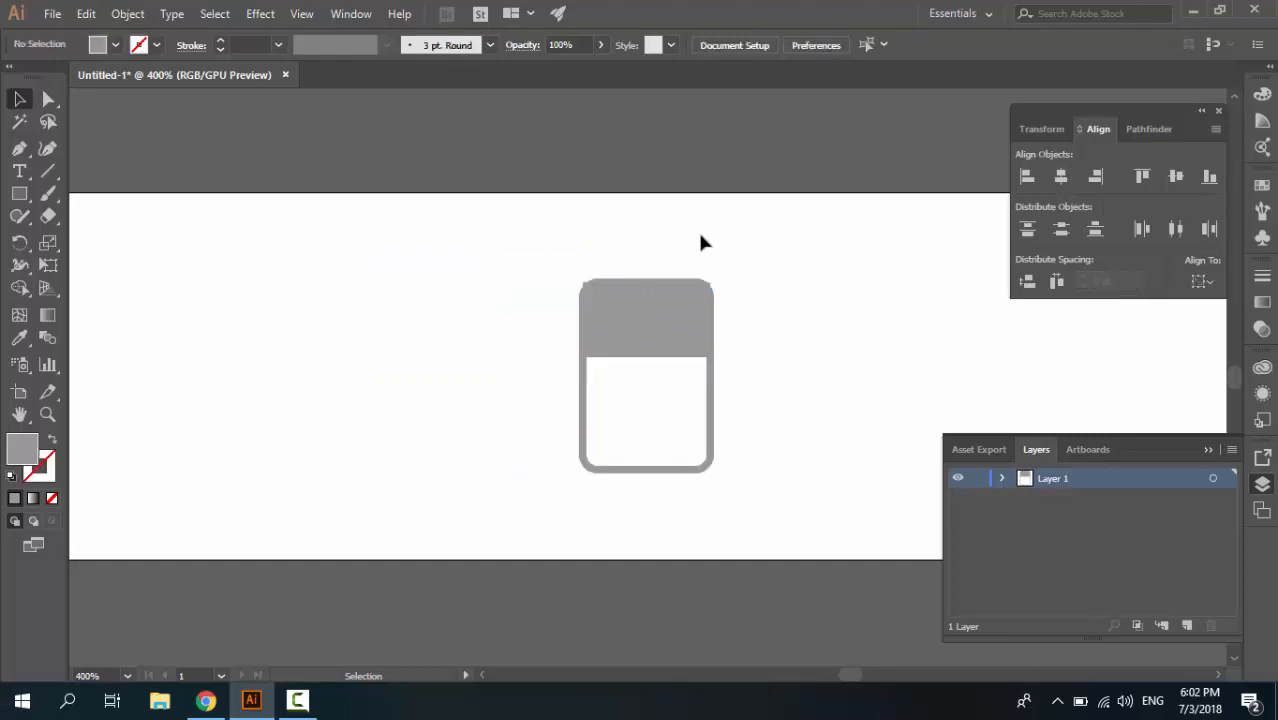
Swap the small rectangle's fill and stroke back so it has a gray outline and no fill
left_click(673, 319)
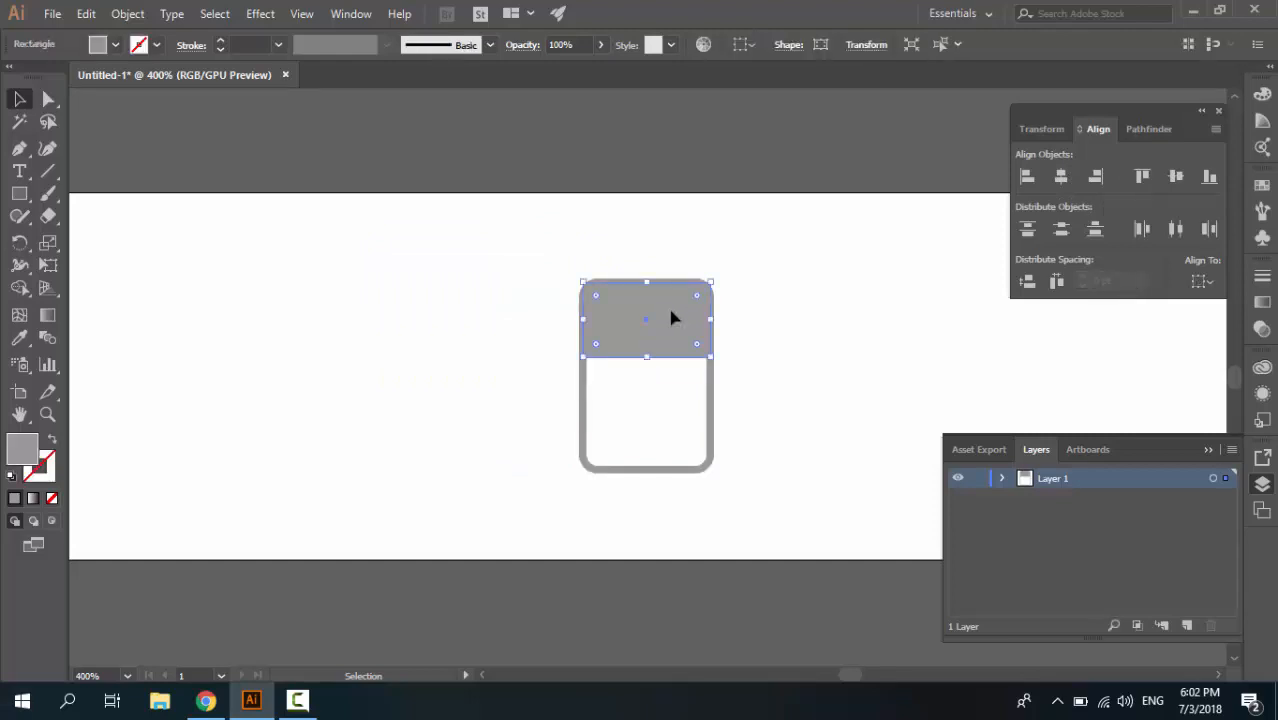
left_click(671, 312, "shift")
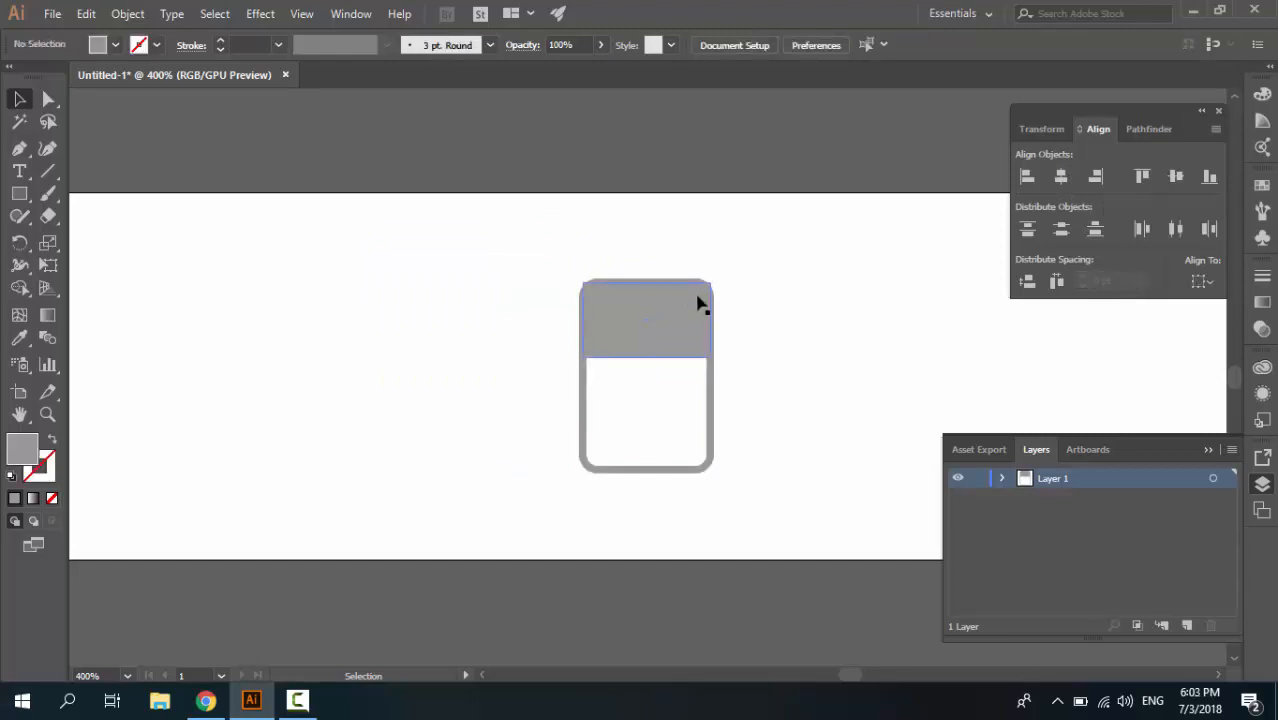
left_click(658, 340)
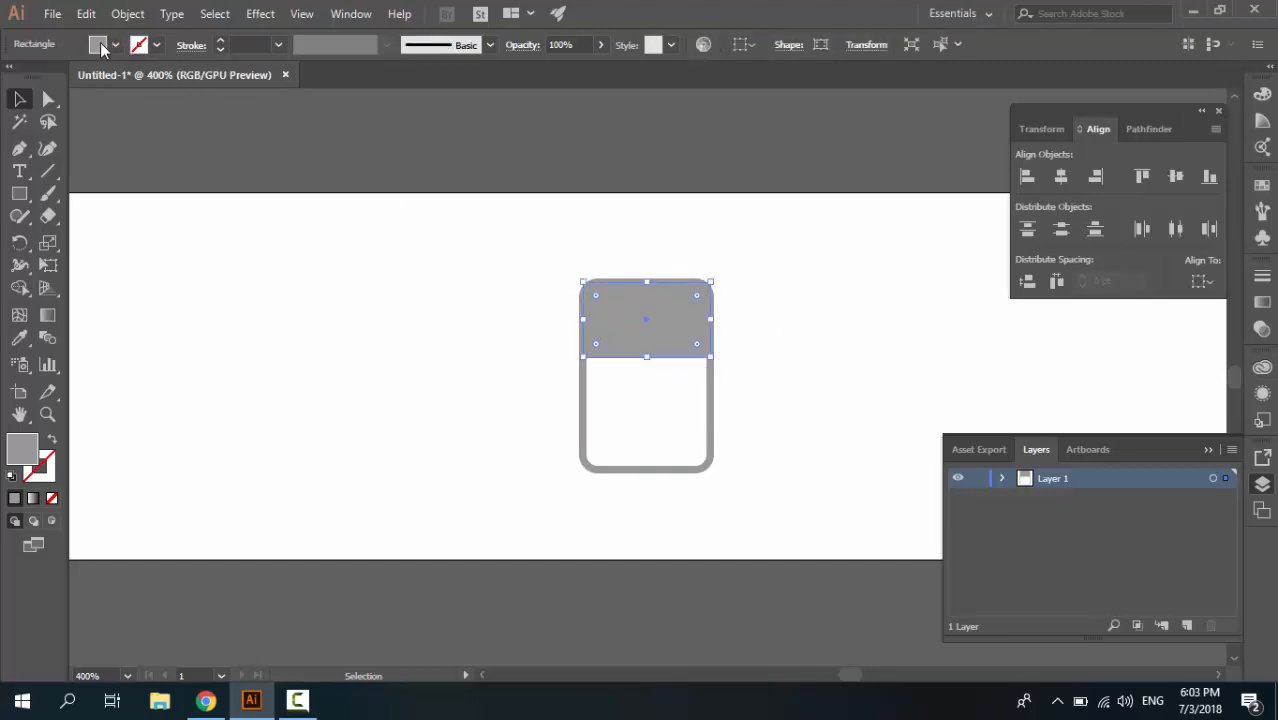
left_click(55, 441)
Select the rounded rectangle together with the small rectangle and unite them into one outline shape
left_click(710, 383, "shift")
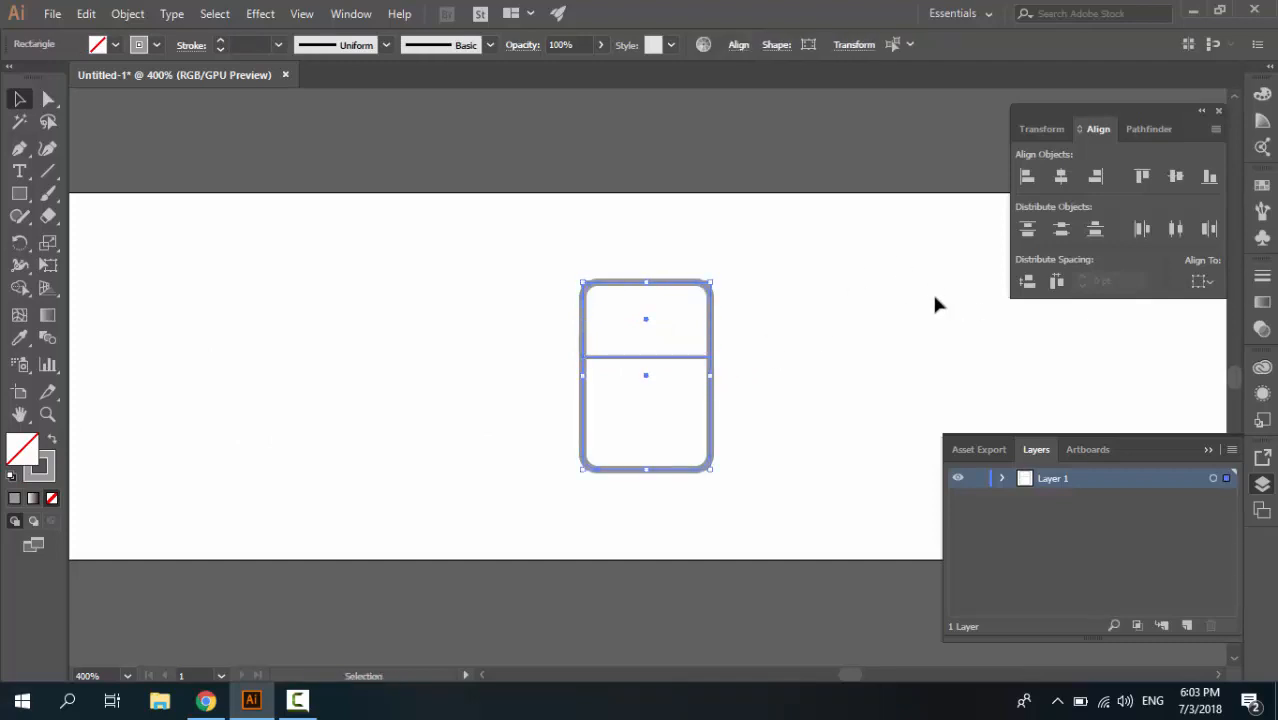
left_click(1138, 129)
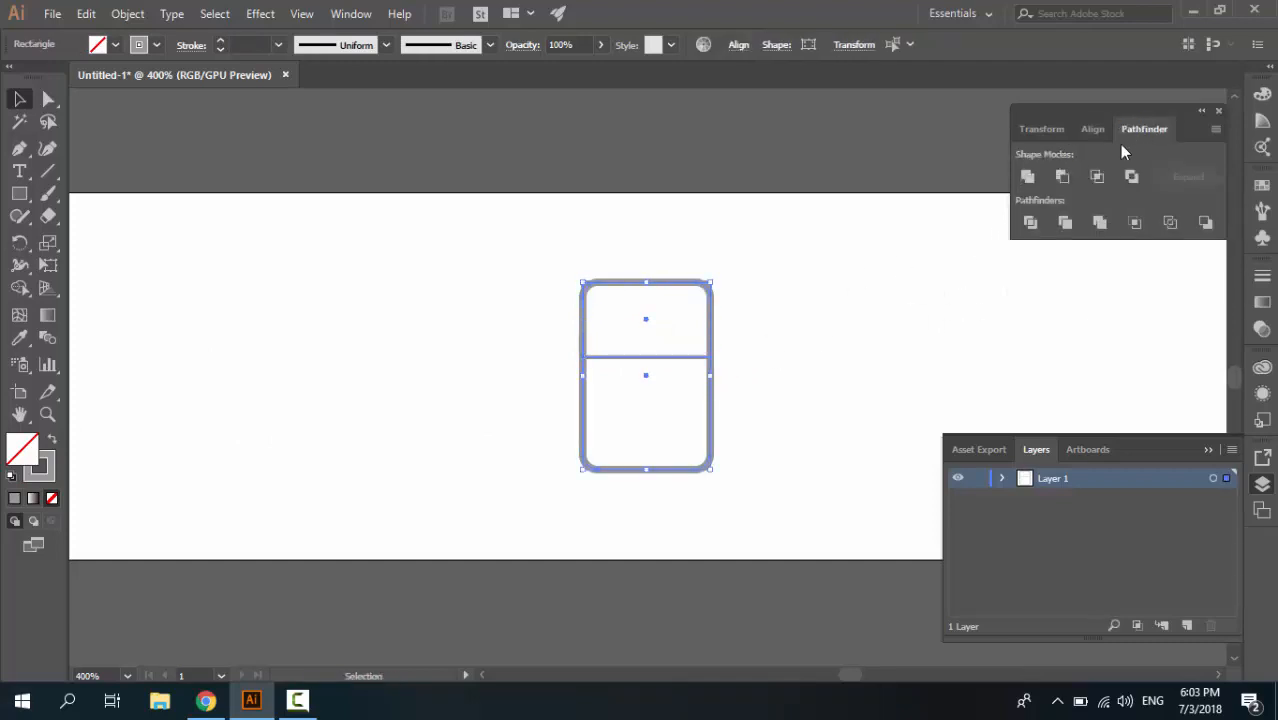
left_click(1028, 177)
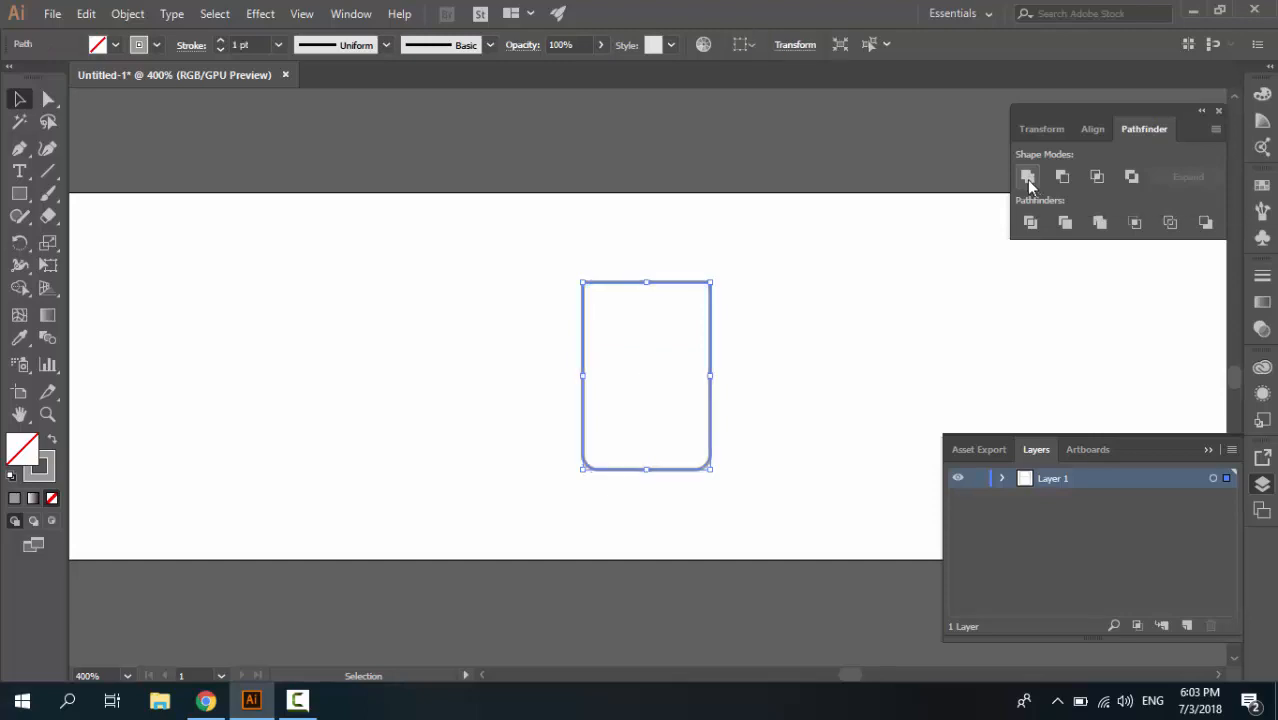
left_click(833, 287)
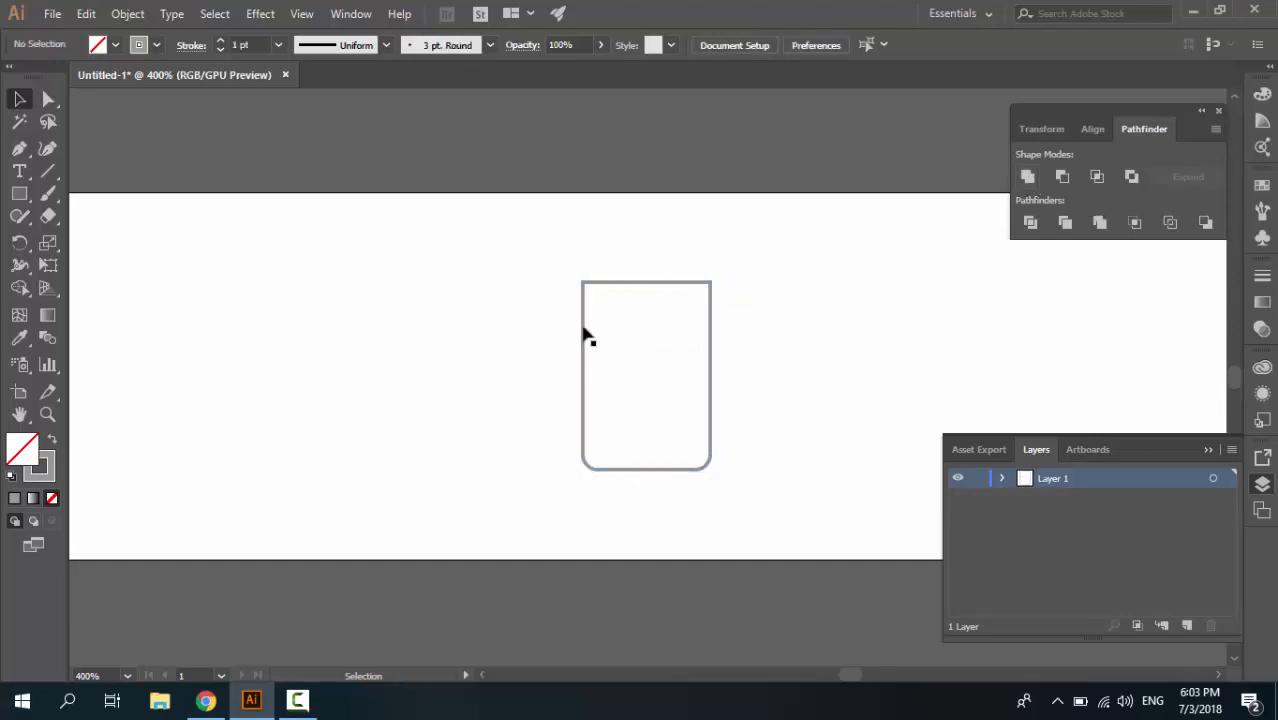
Set the united shape's stroke weight to 2 pt and deselect it
key("ctrl+=")
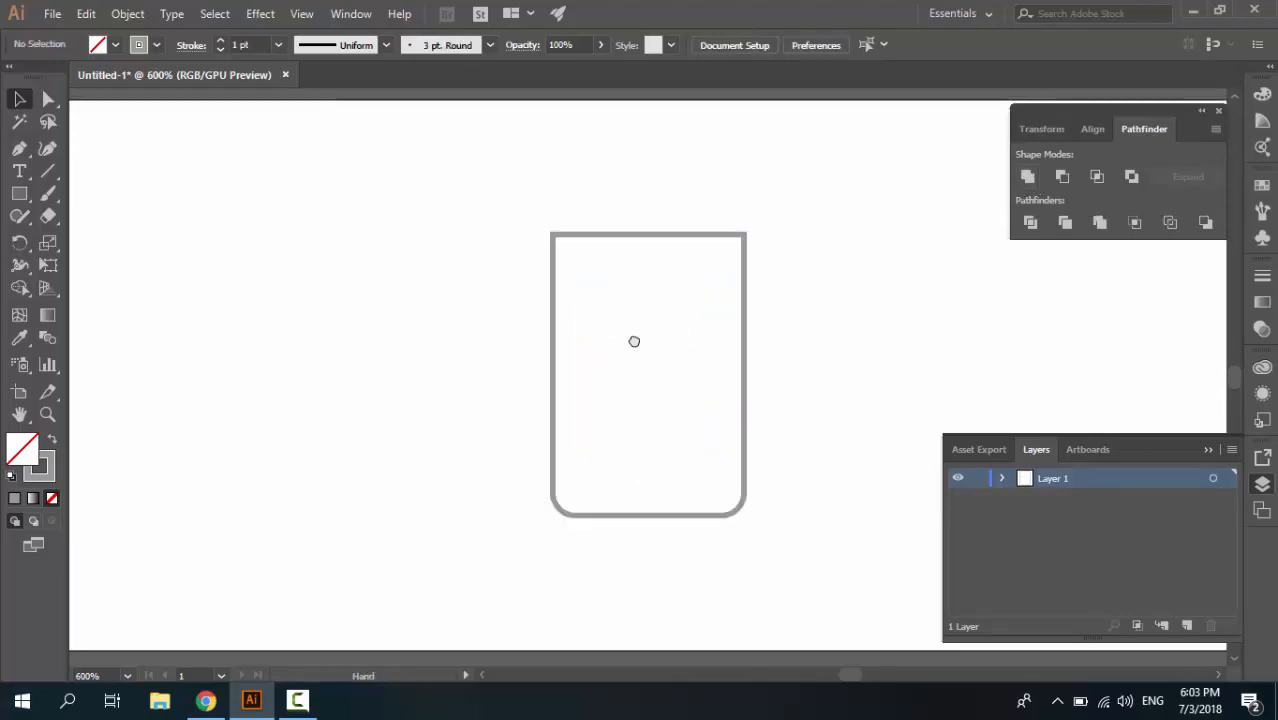
left_click_drag(669, 338, 594, 346)
key("ctrl+=")
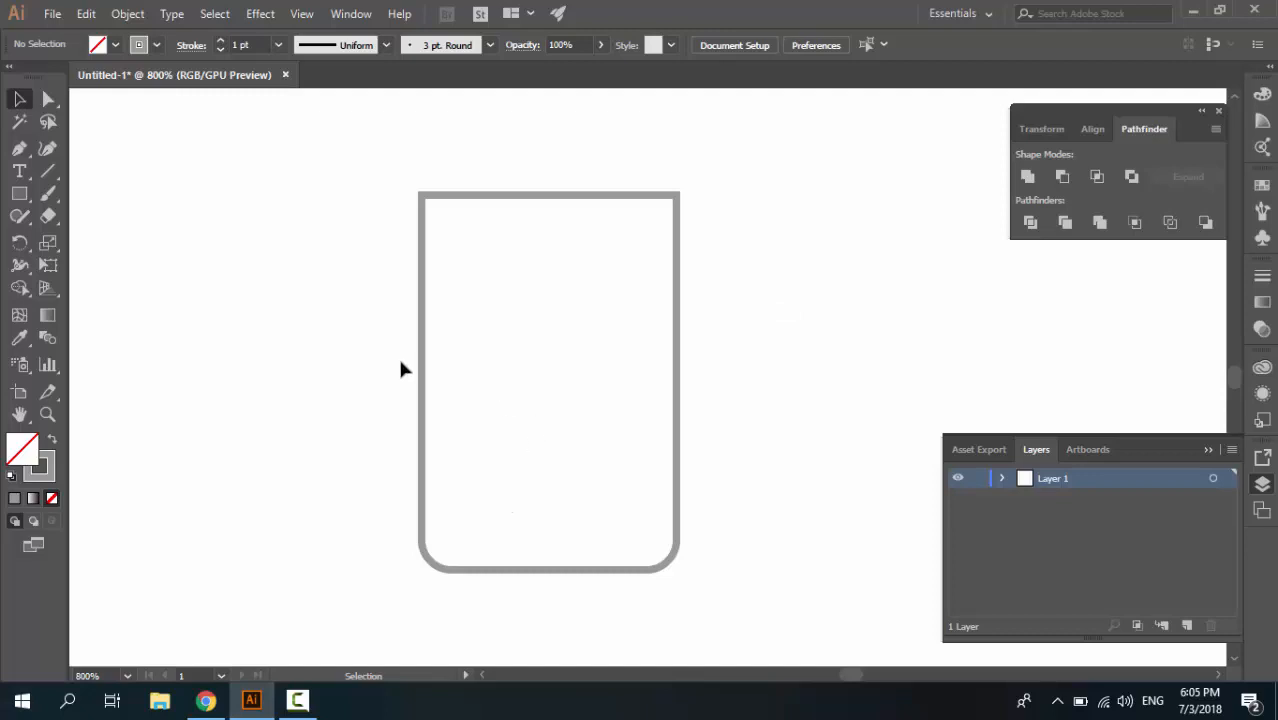
left_click(676, 351)
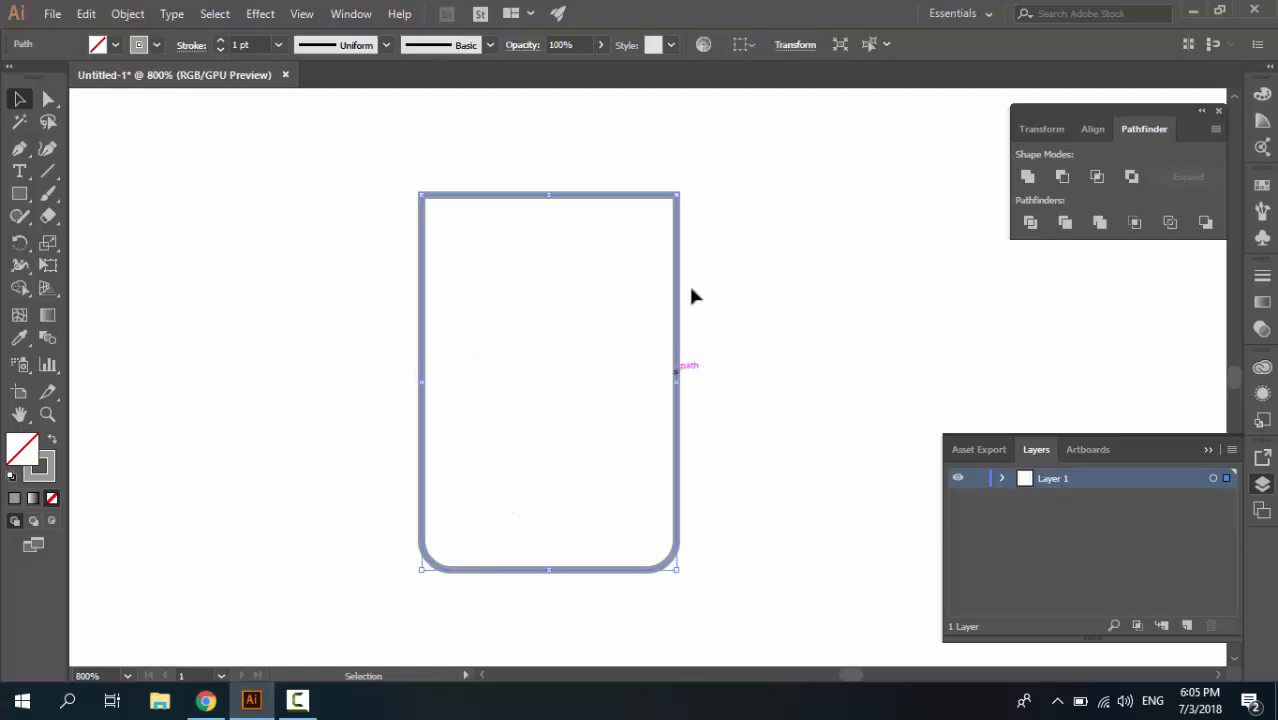
left_click(220, 40)
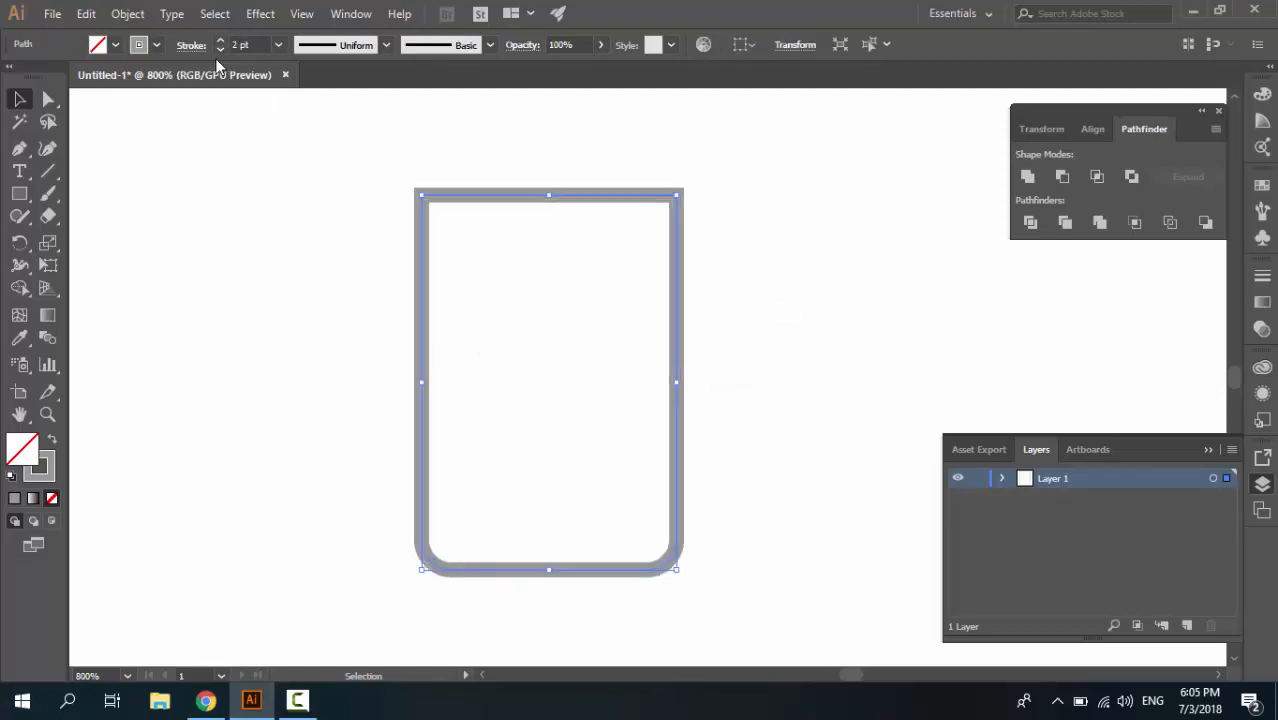
left_click(299, 174)
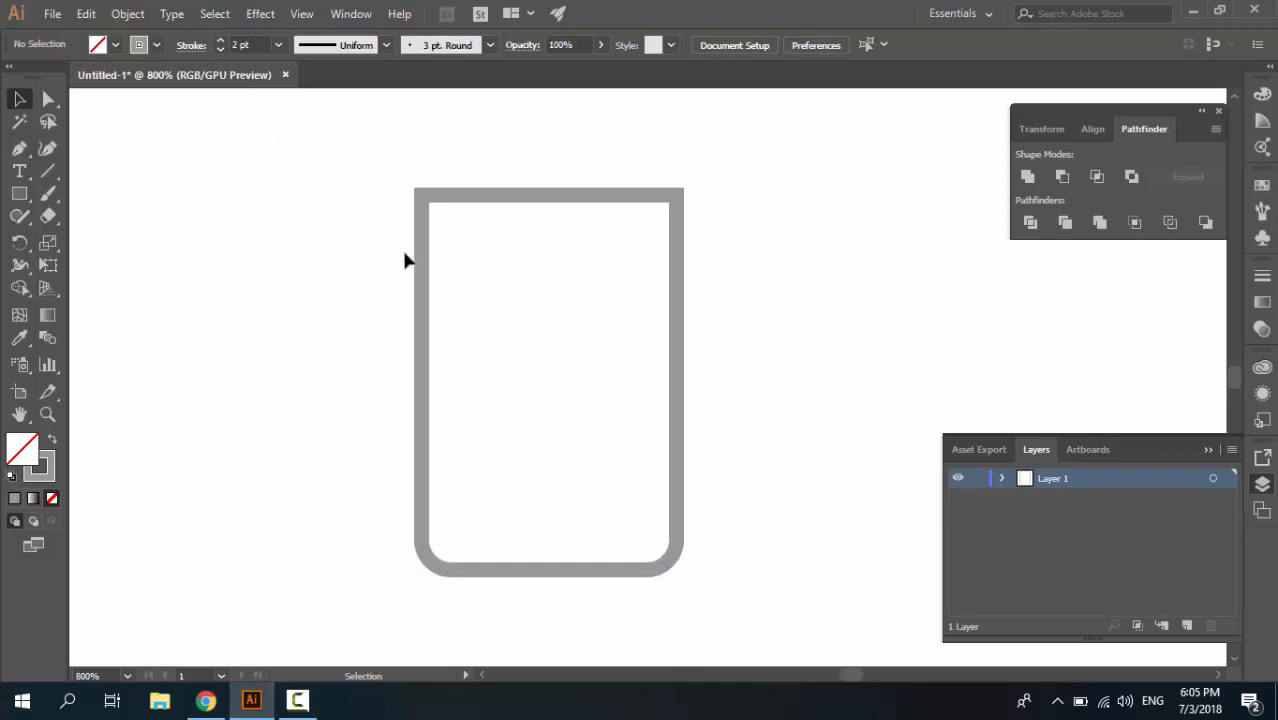
Create a rectangle 2 pt wide and 40 pt high beside the united outline shape
left_click(19, 193)
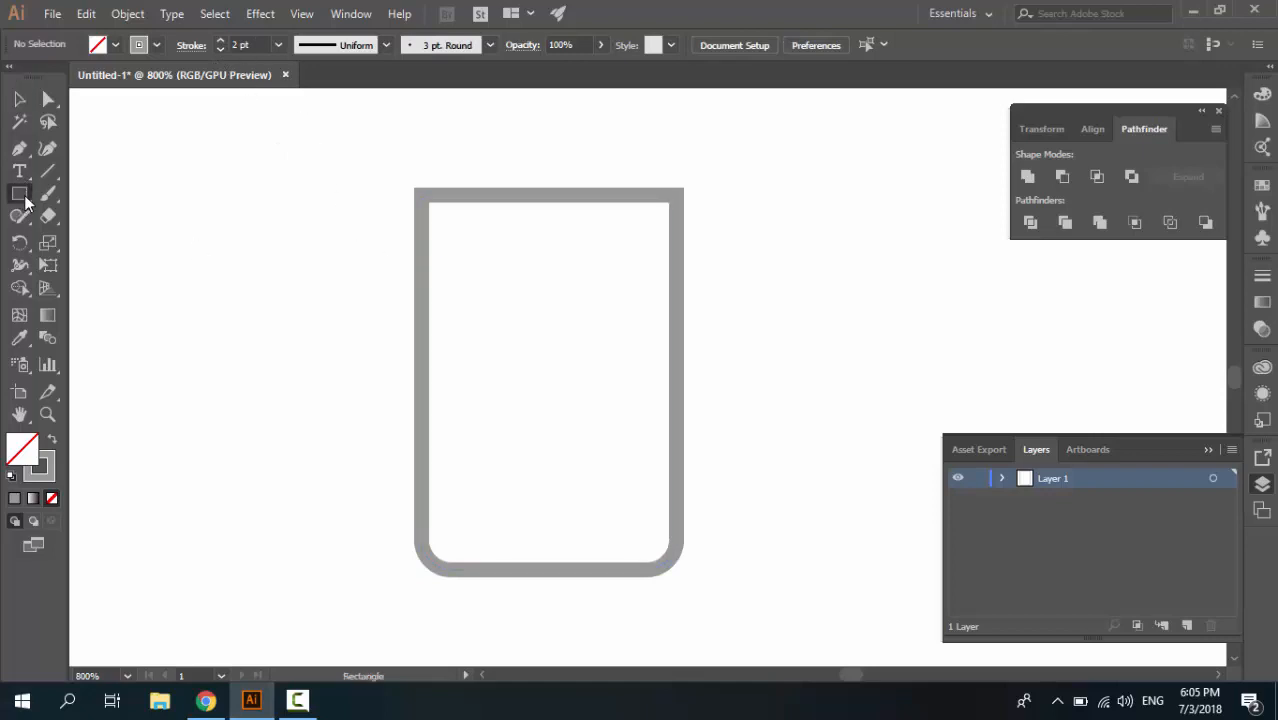
left_click(311, 295)
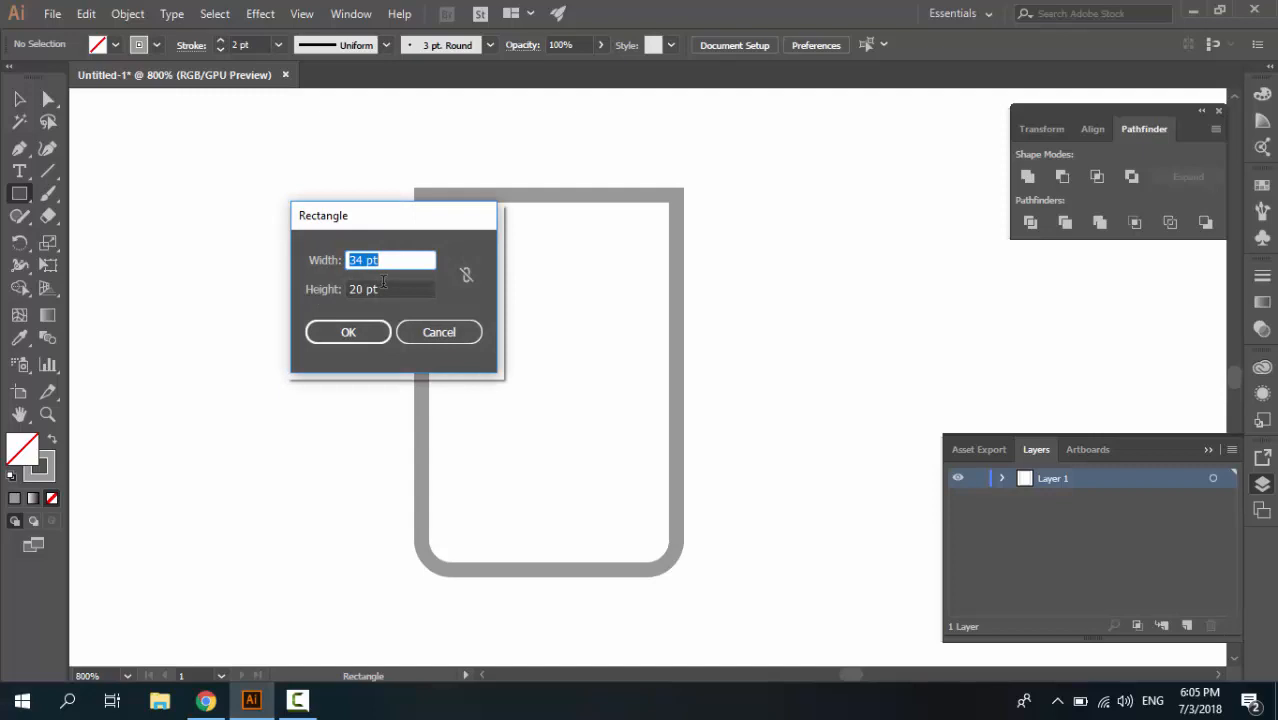
type("2")
key("Tab")
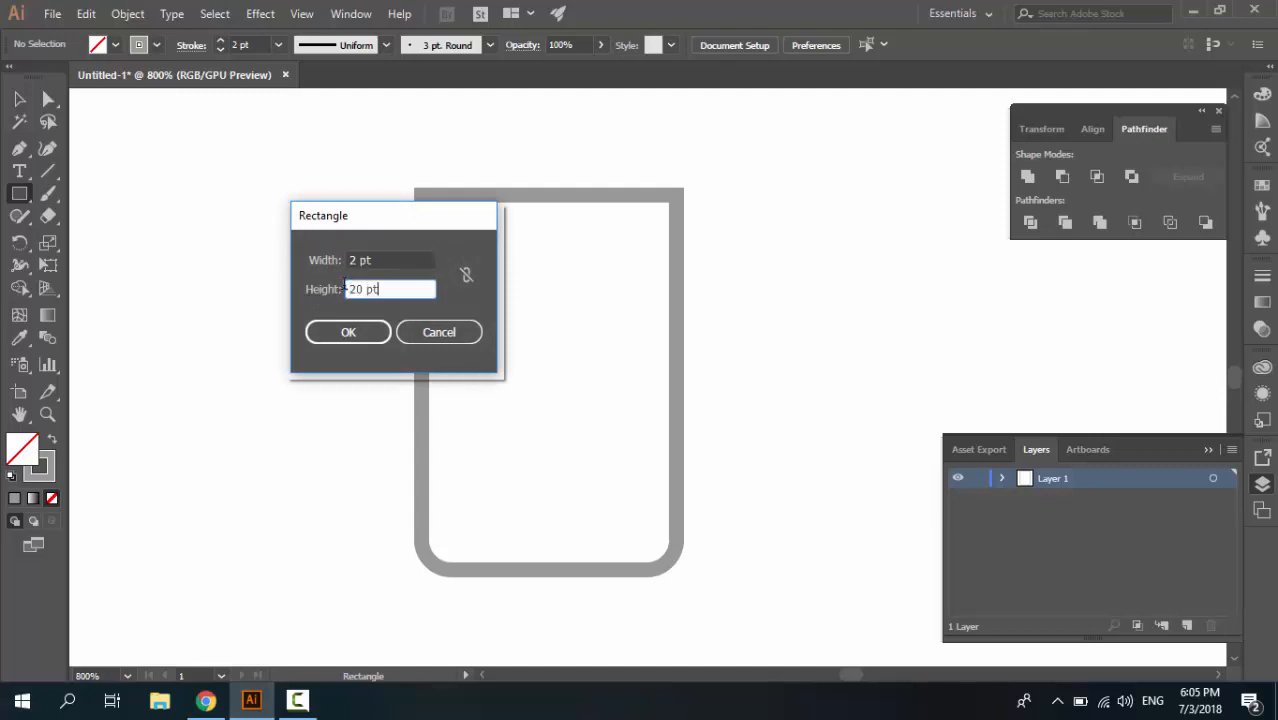
type("40")
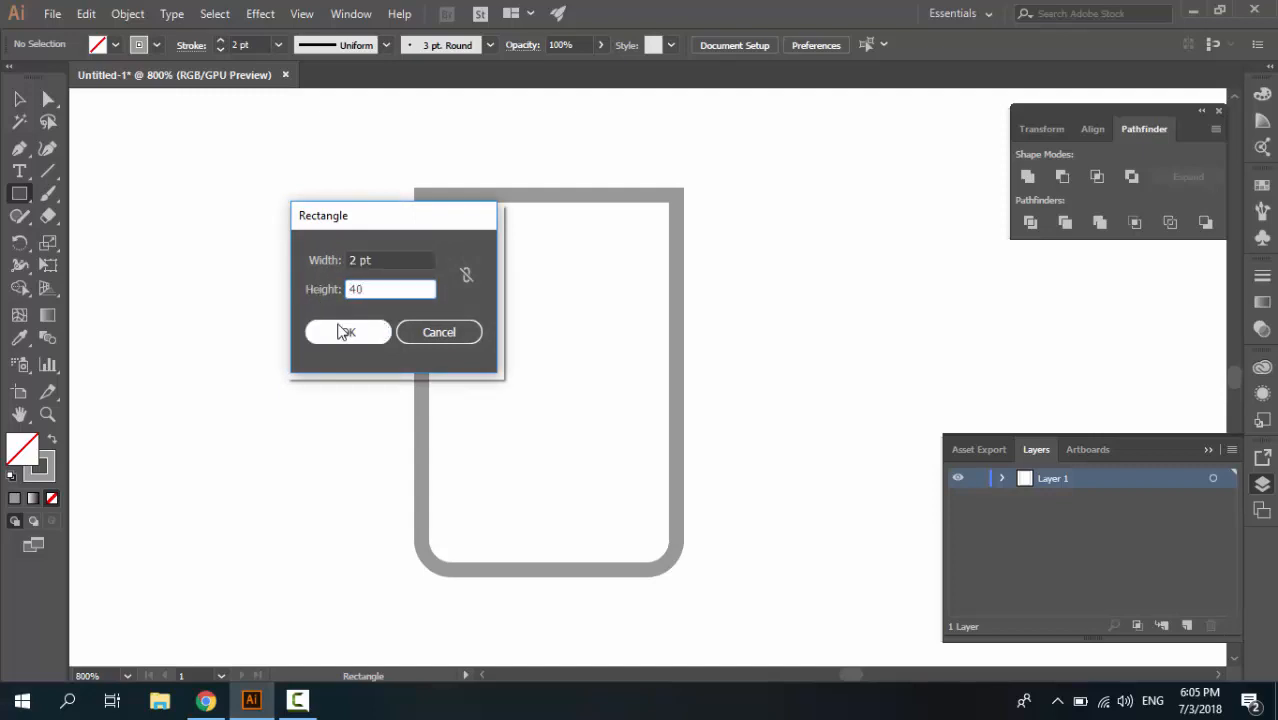
left_click(342, 333)
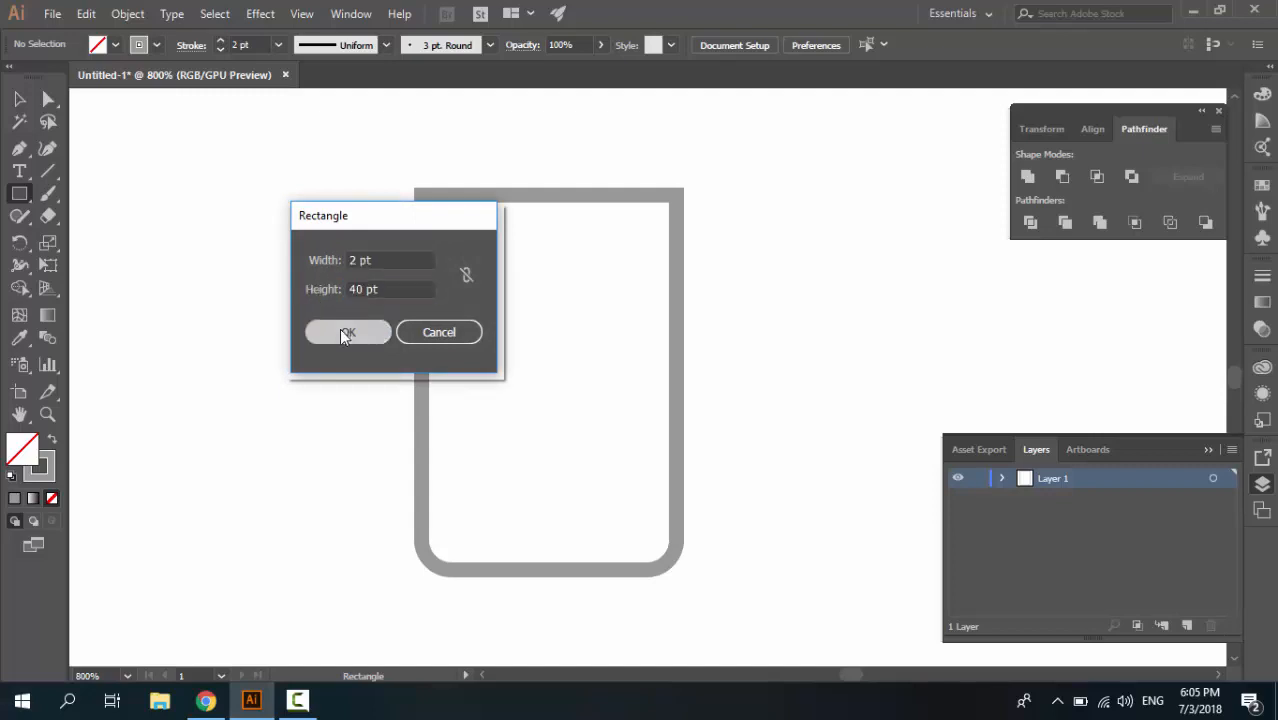
Move the tall thin rectangle inside the outline near its left side and make it narrower
left_click(19, 99)
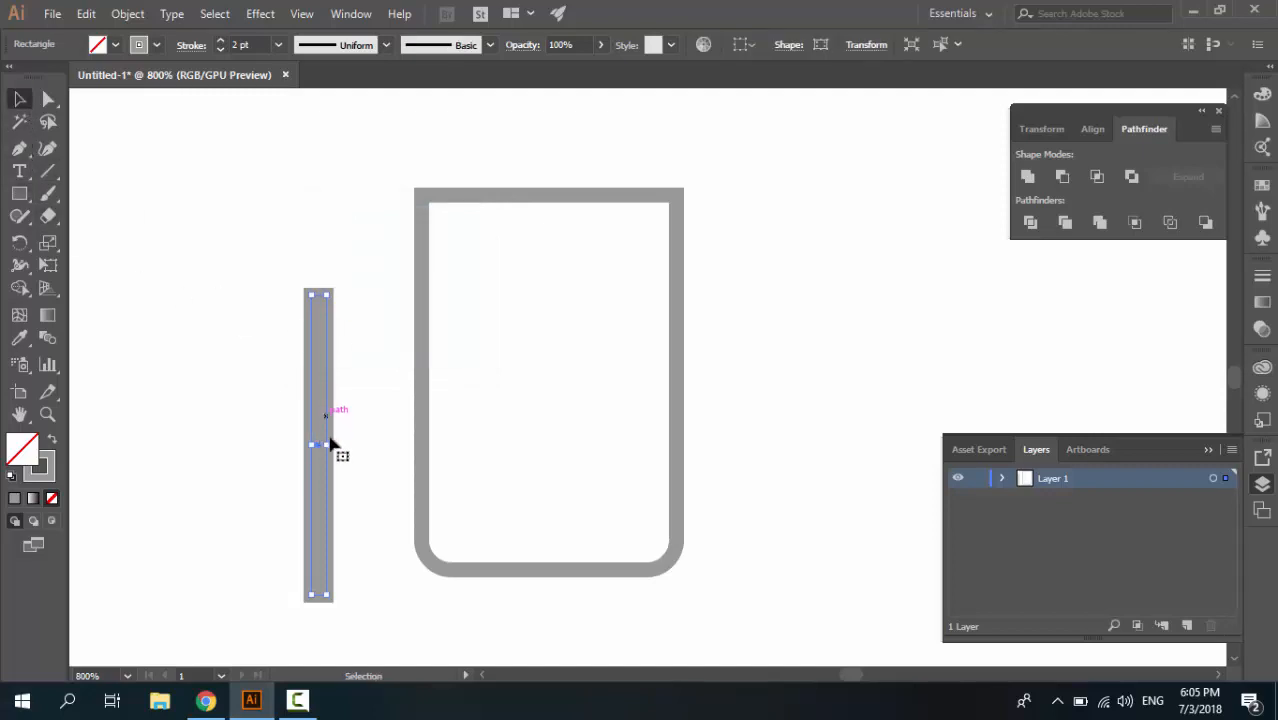
left_click_drag(337, 491, 477, 417)
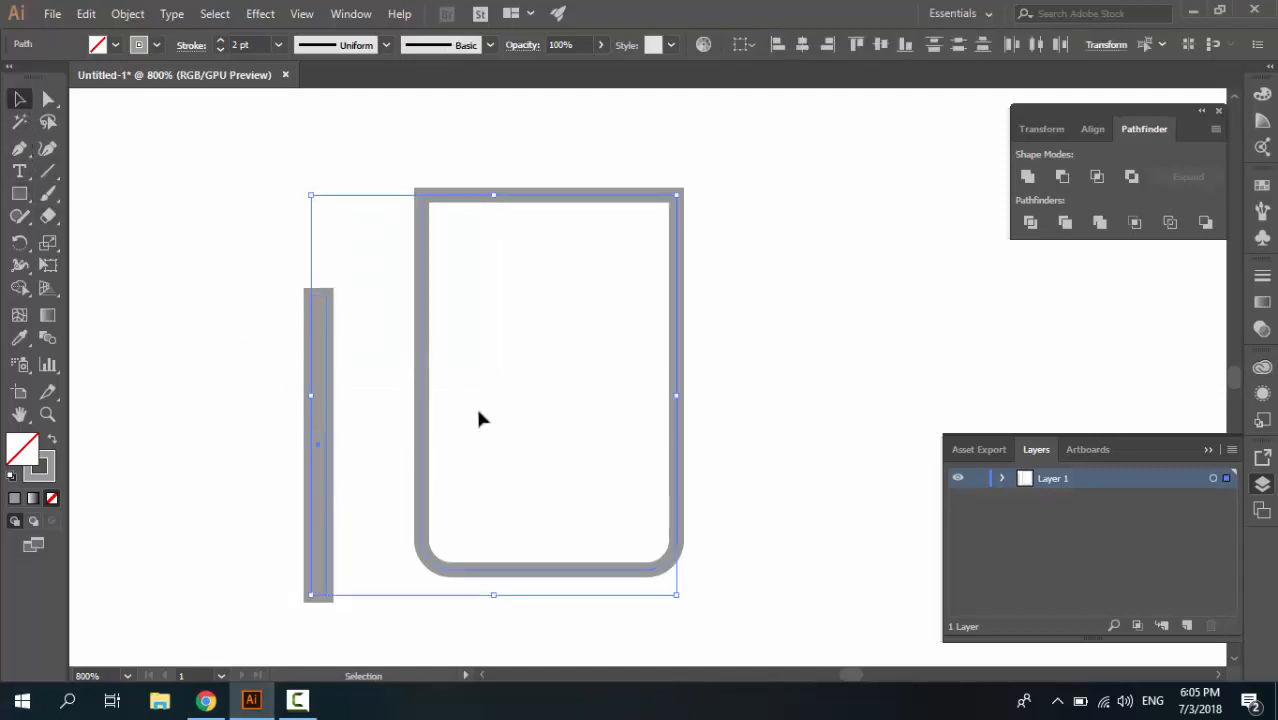
left_click(297, 456)
left_click(318, 467)
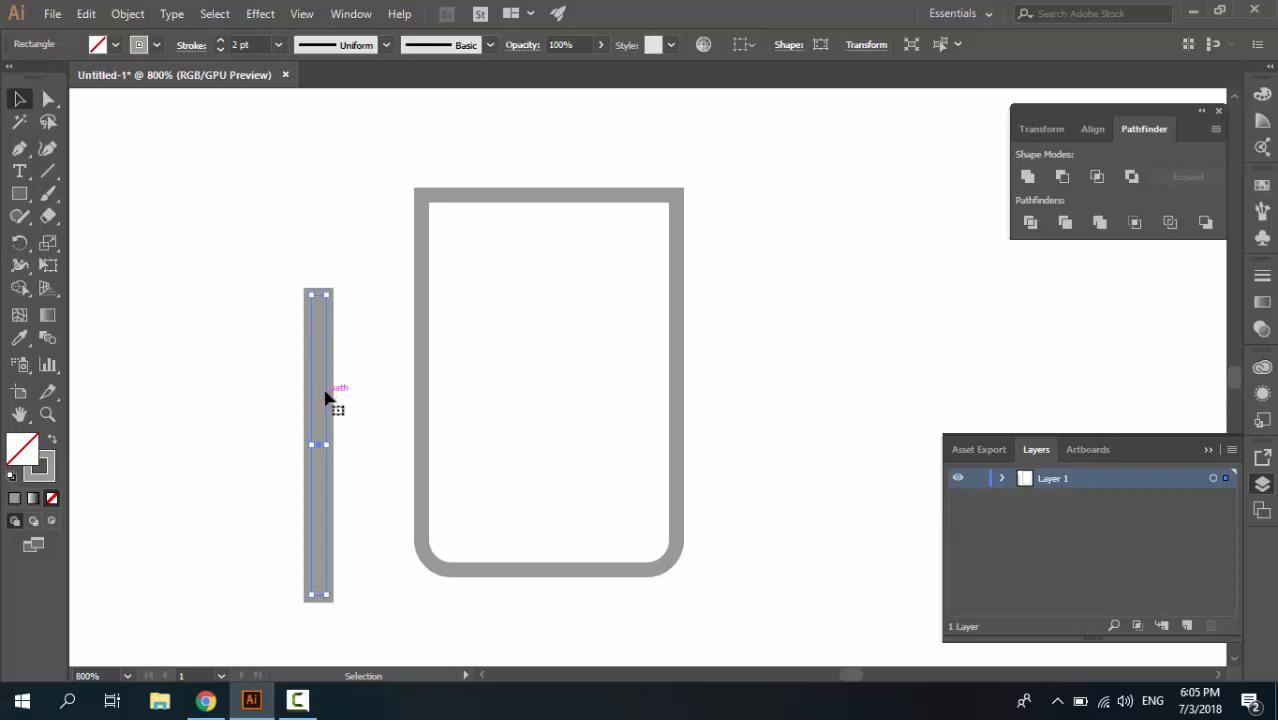
left_click_drag(312, 393, 466, 323)
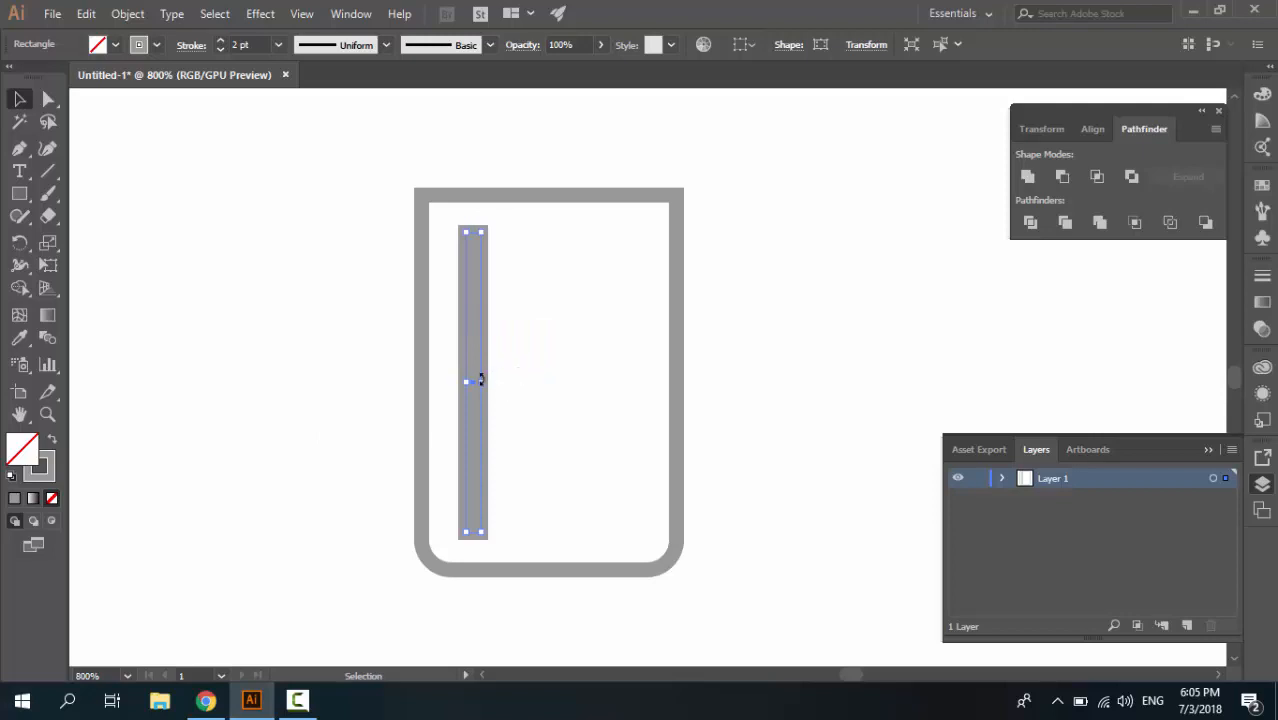
left_click_drag(481, 381, 472, 379)
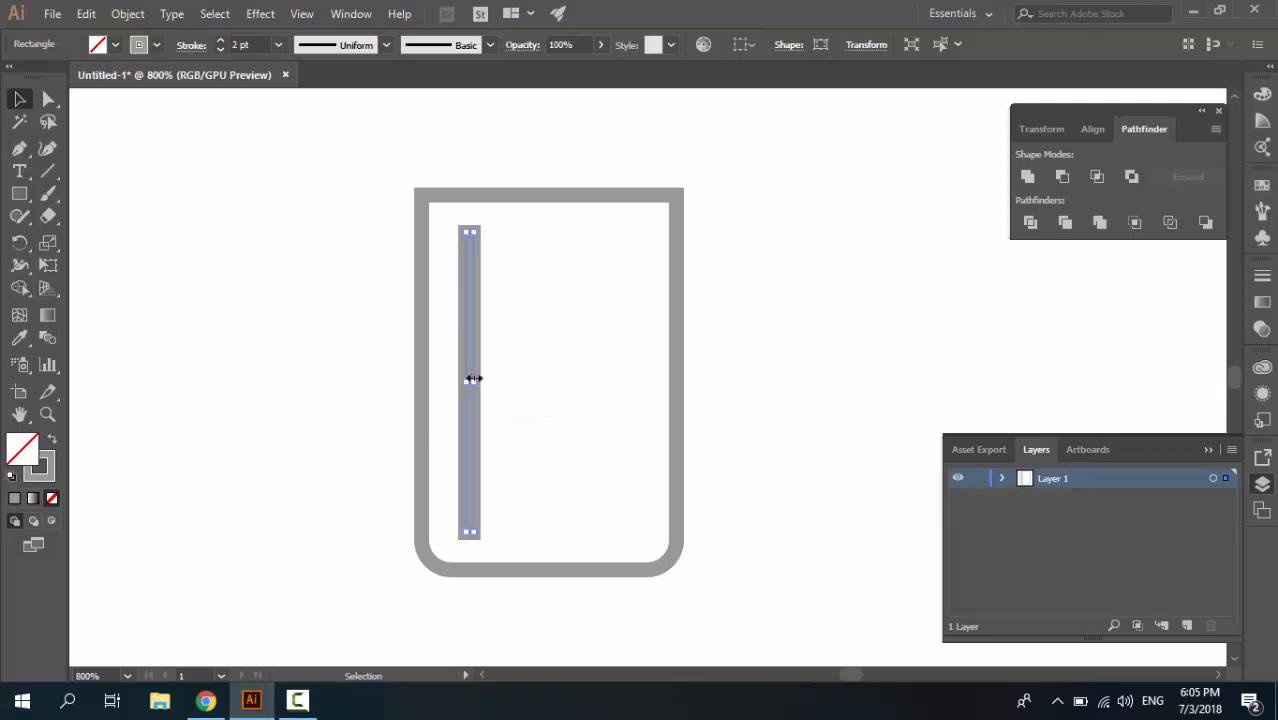
Leave isolation mode and delete the narrowed bar inside the outline
left_click(524, 392)
double_click(477, 367)
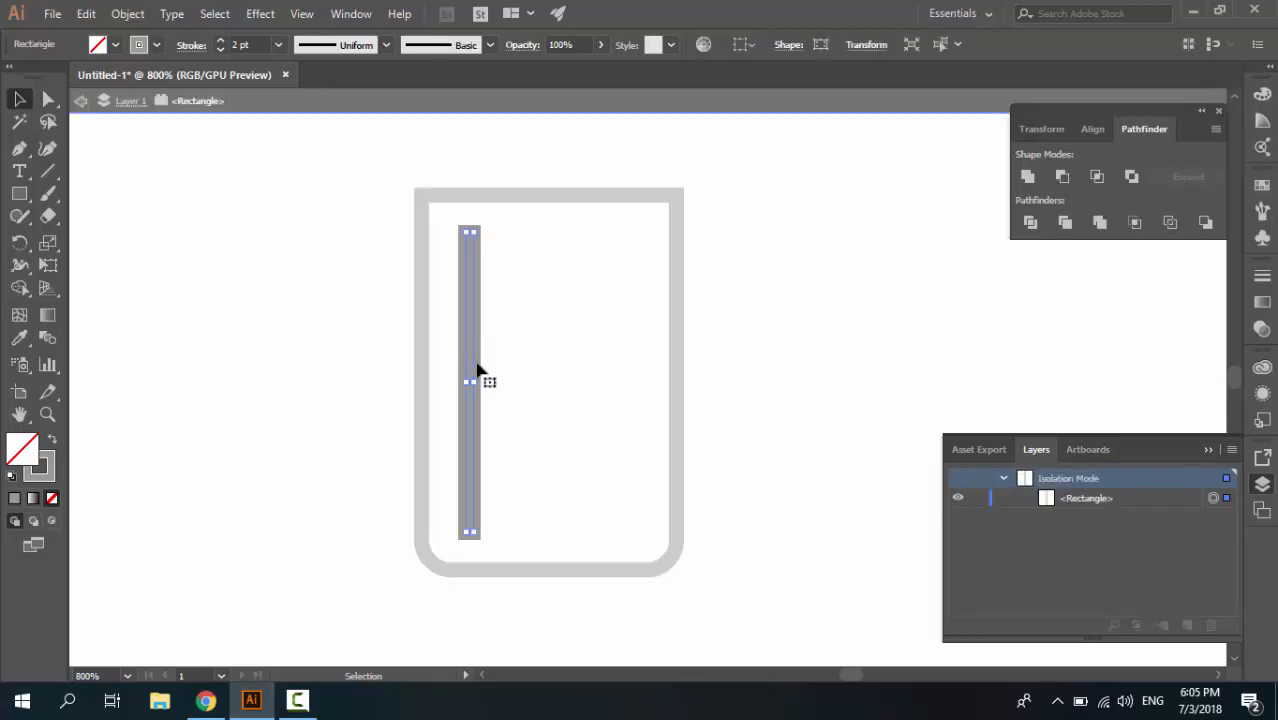
left_click(374, 336)
left_click(84, 101)
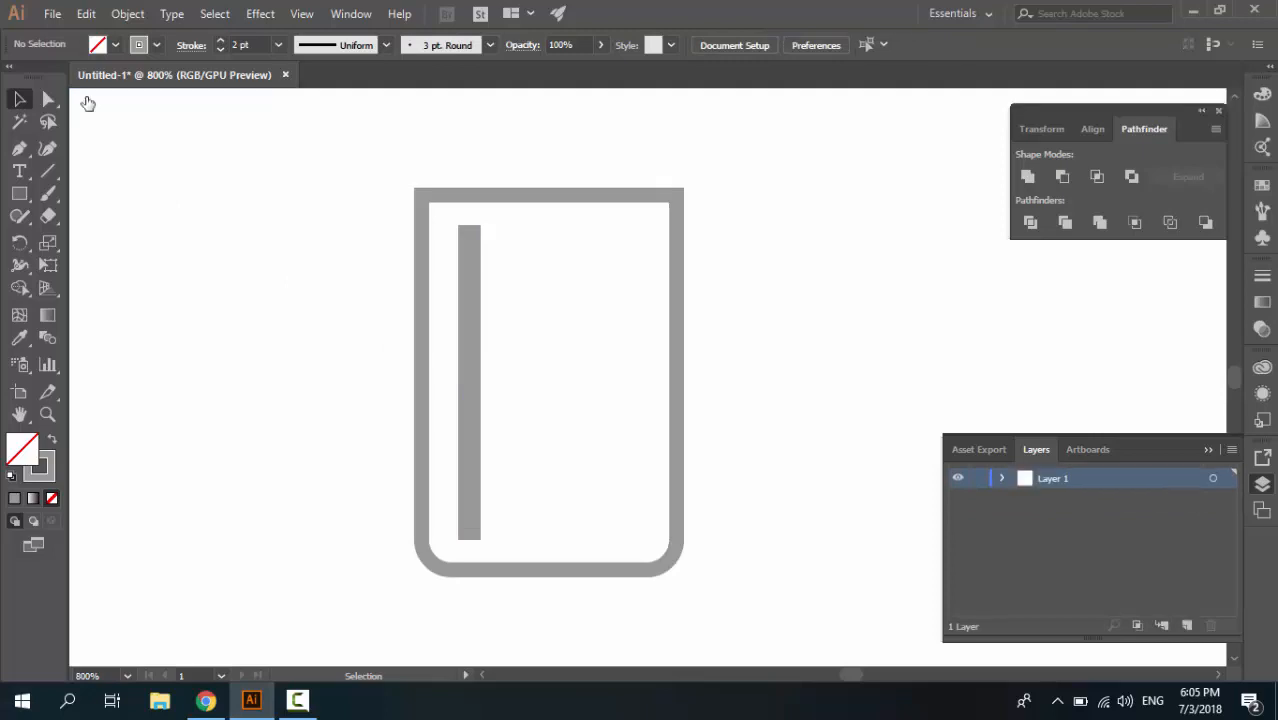
left_click(472, 312)
key("Delete")
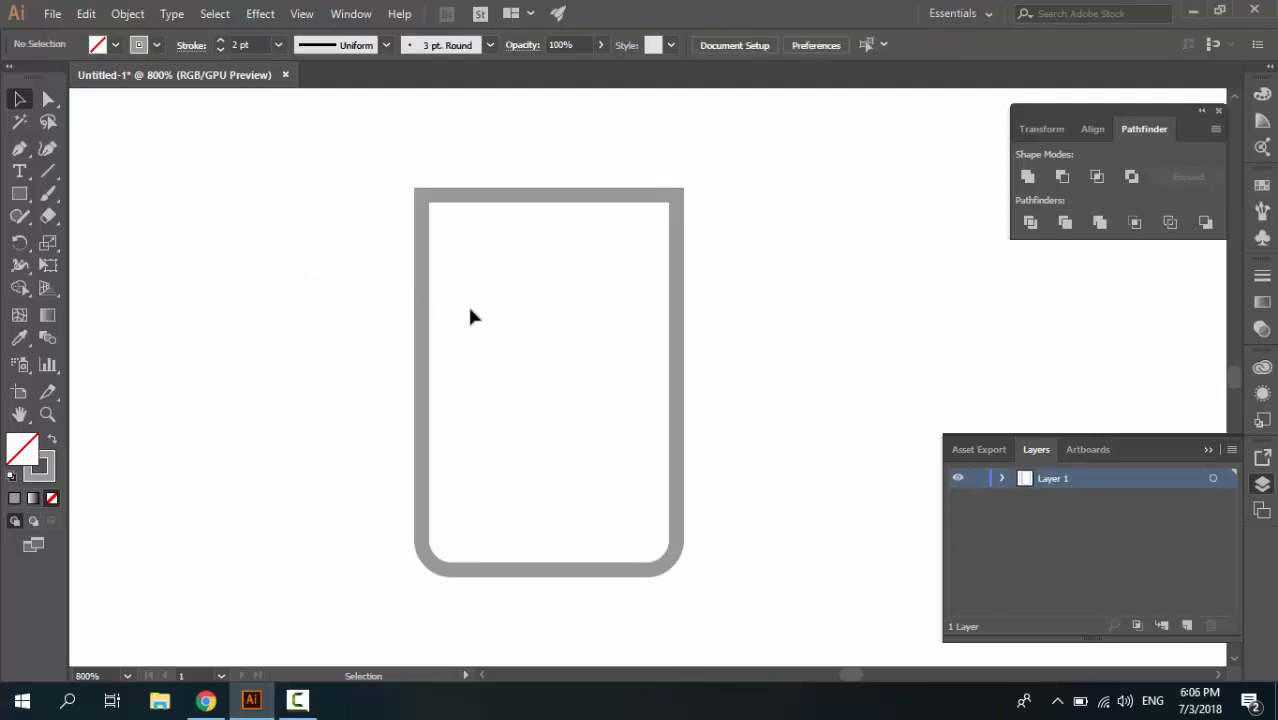
Create a new rectangle 2 pt wide and 40 pt high just left of the outline shape
left_click(19, 194)
left_click(389, 322)
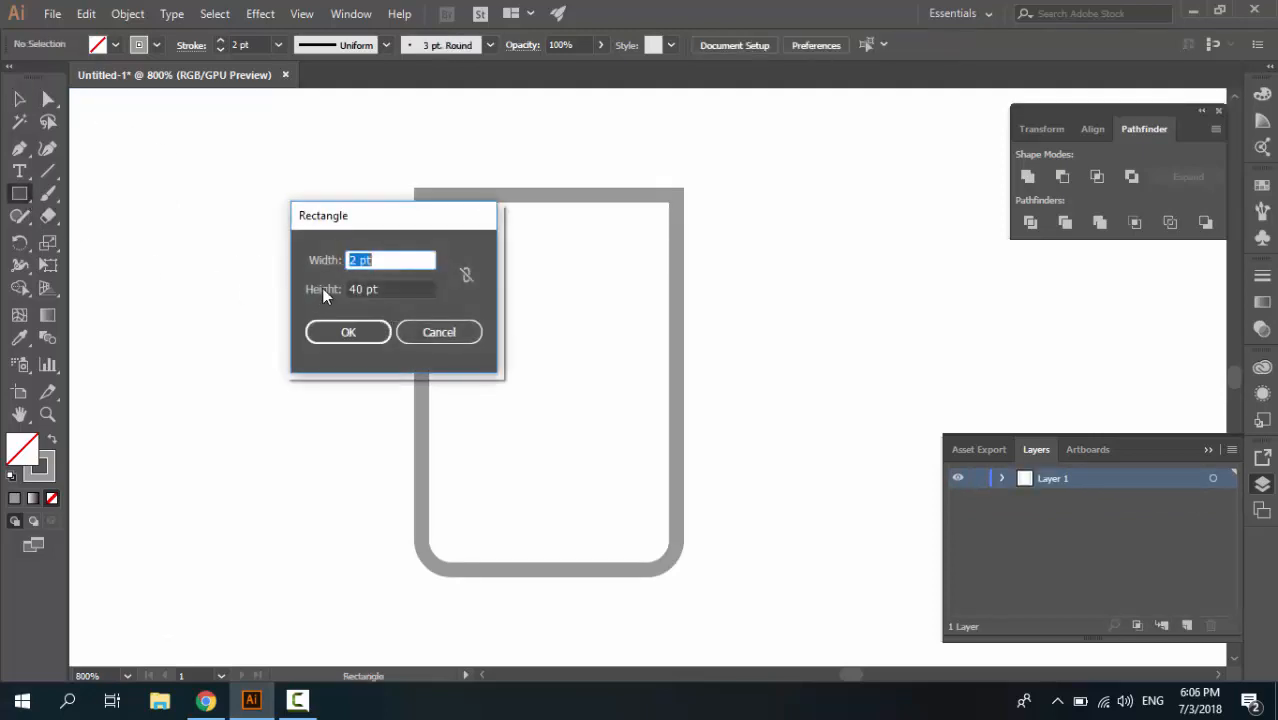
left_click_drag(358, 261, 348, 261)
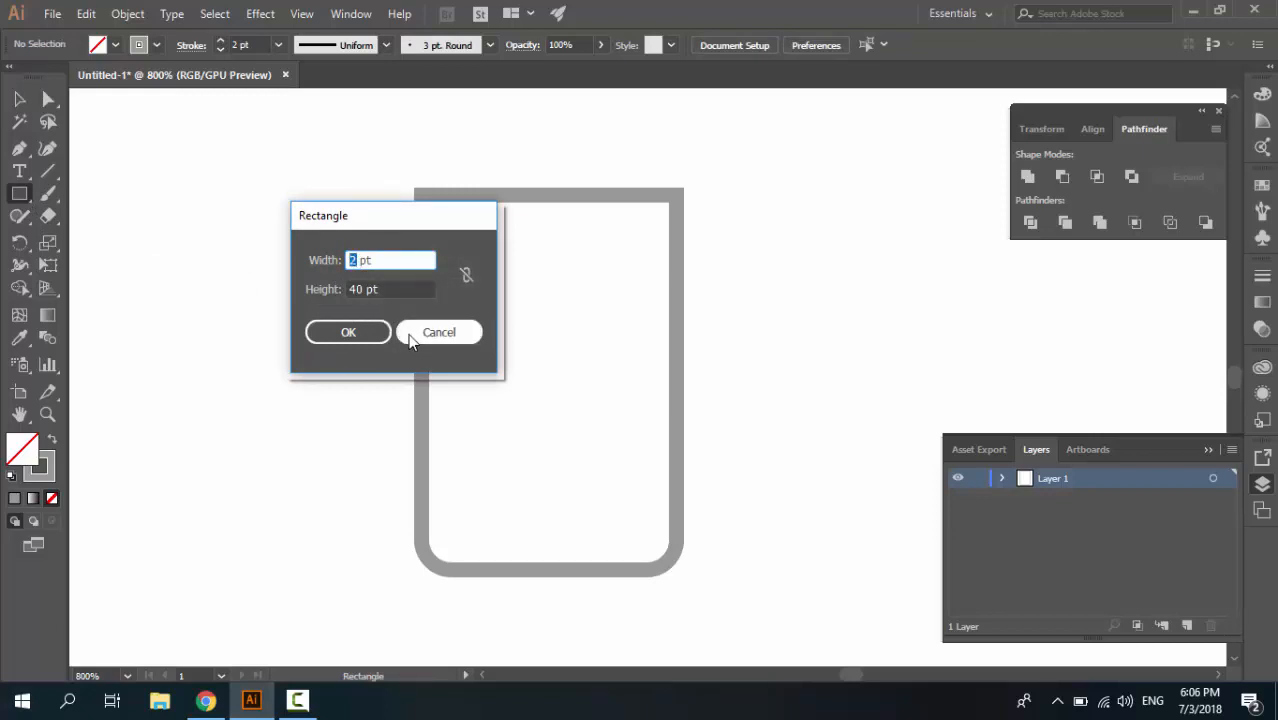
type("1")
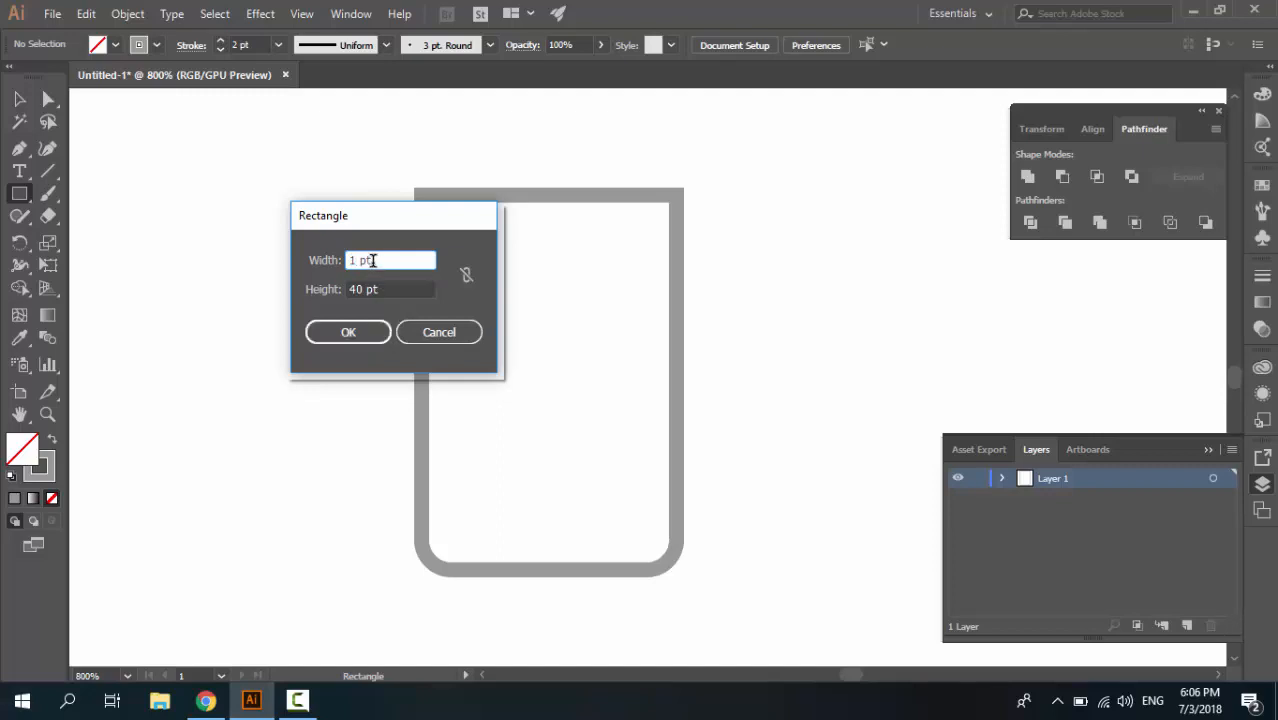
left_click_drag(356, 260, 346, 257)
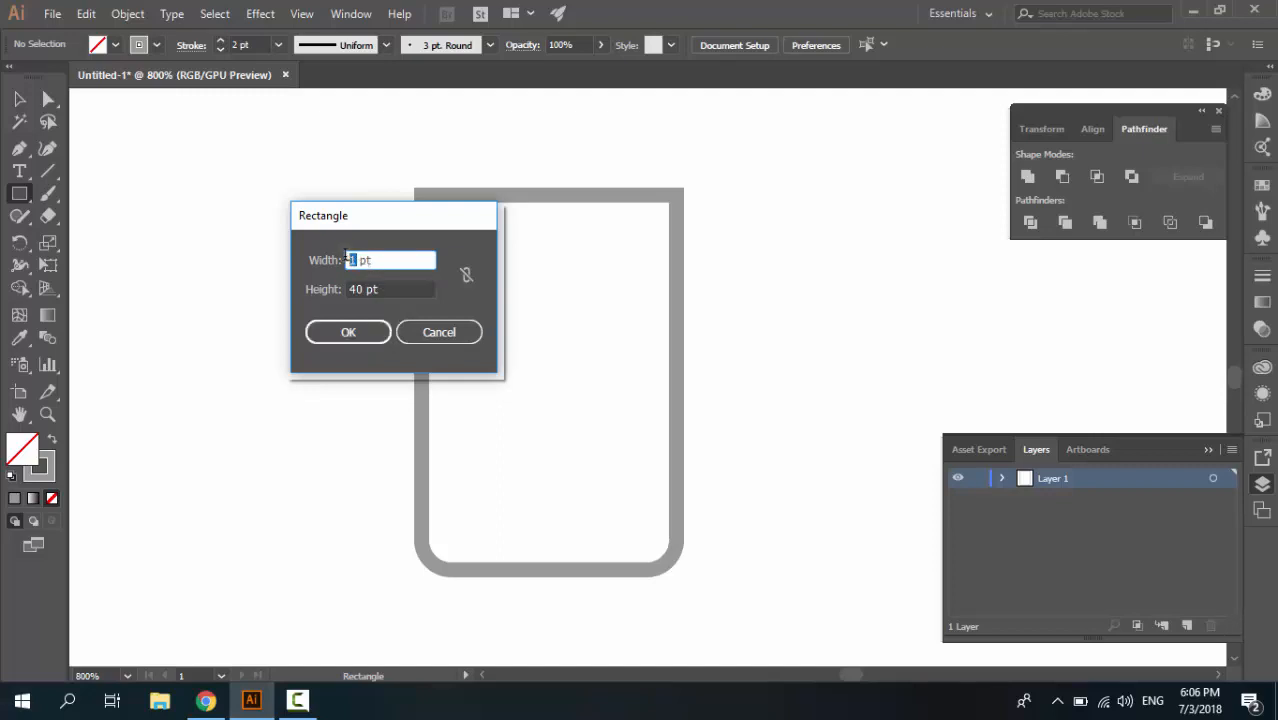
left_click(366, 332)
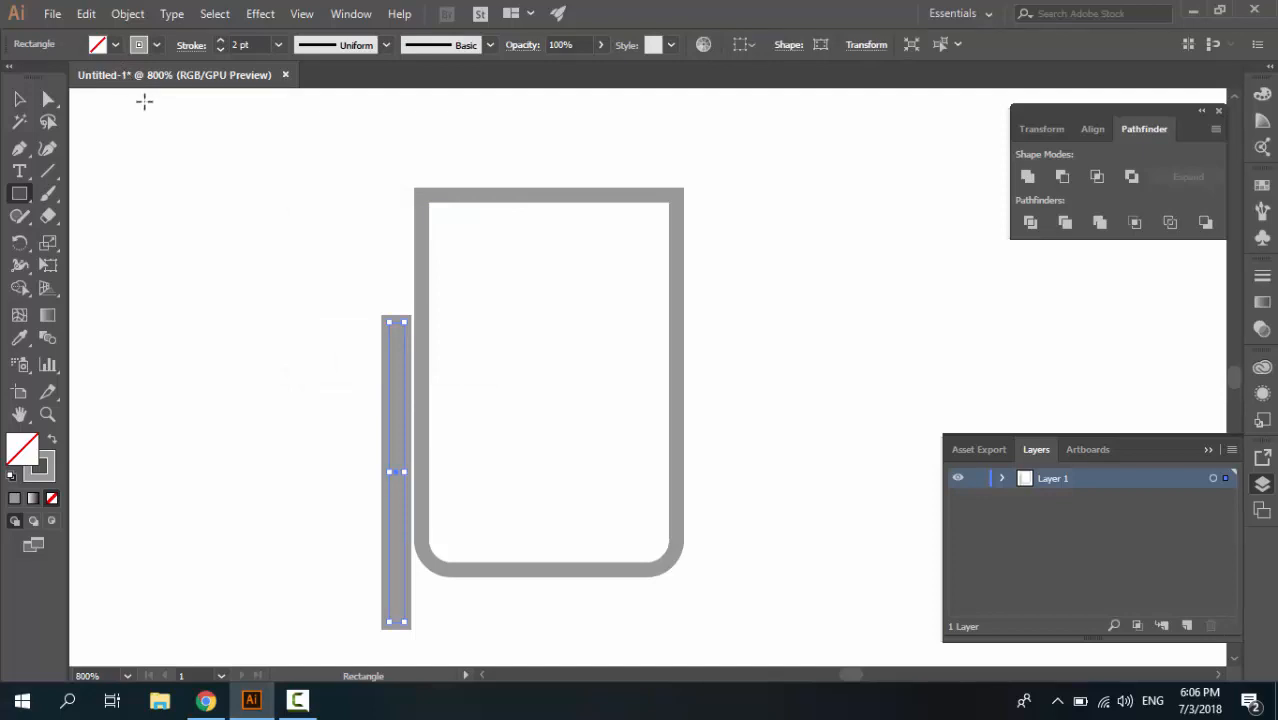
Swap the new bar's fill and stroke to make it solid gray, and move it inside the outline near its left side
key("shift+x")
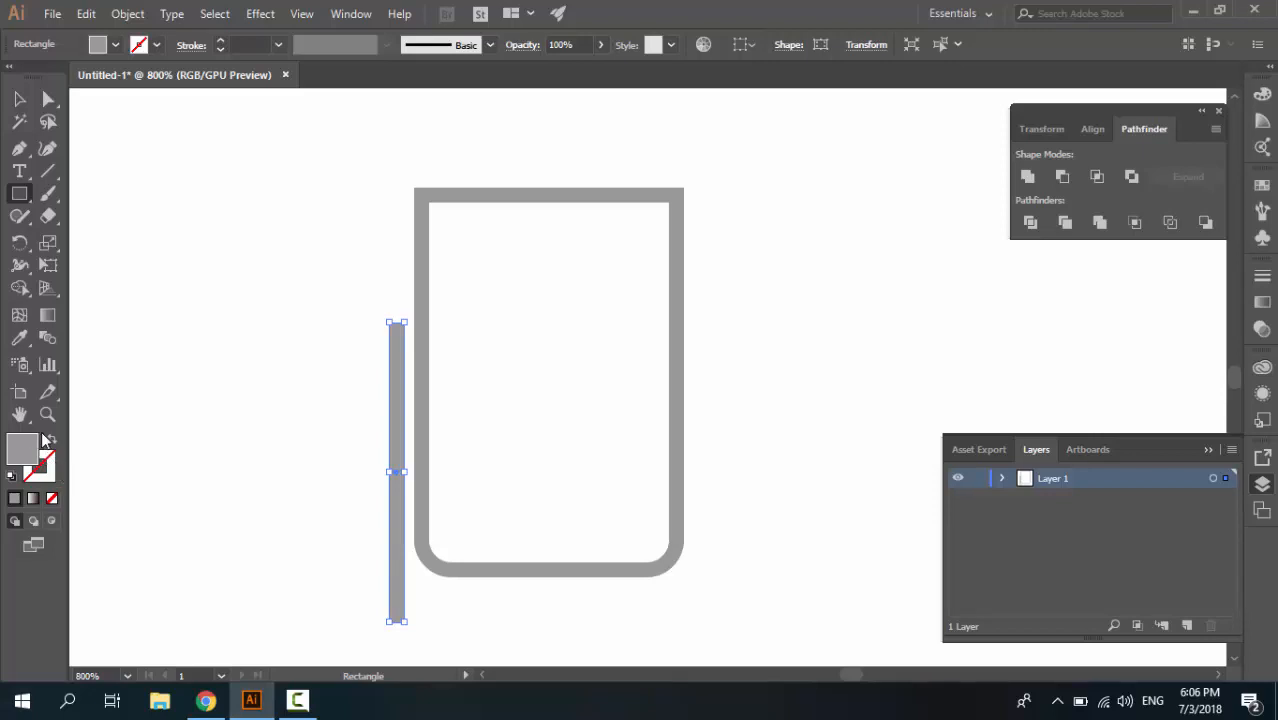
key("v")
left_click(277, 405)
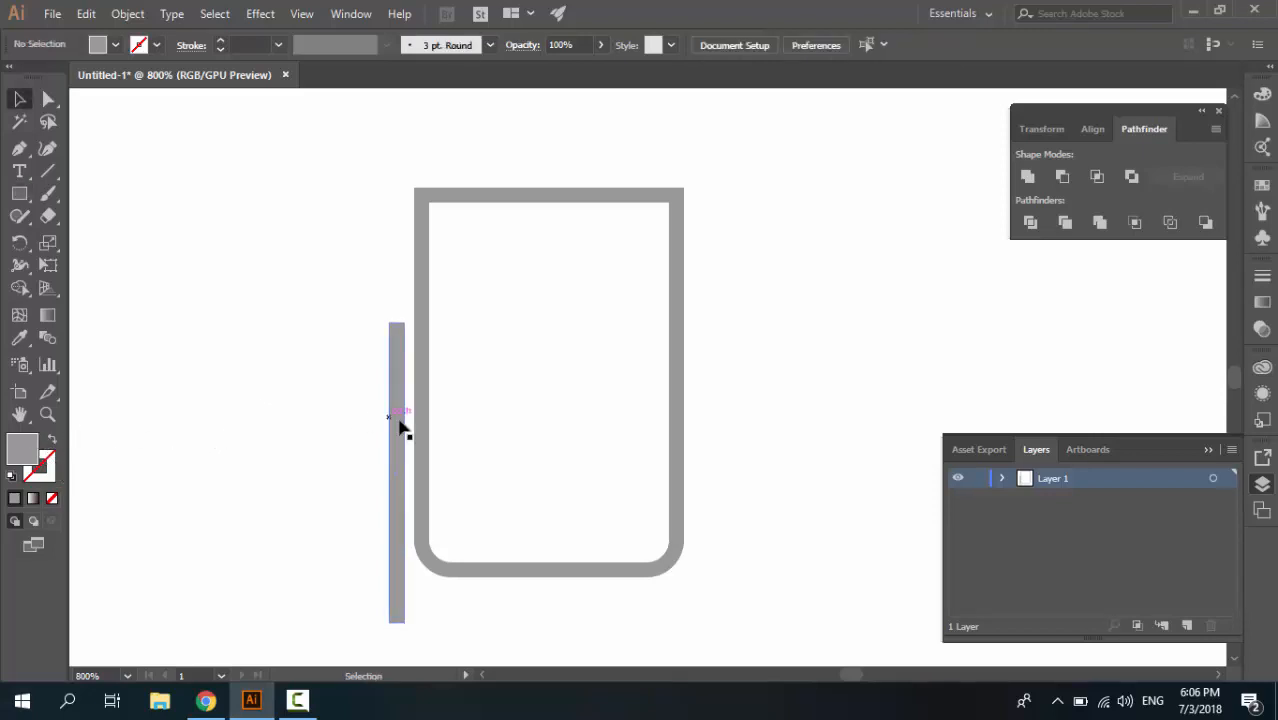
left_click(398, 446)
left_click_drag(397, 400, 474, 309)
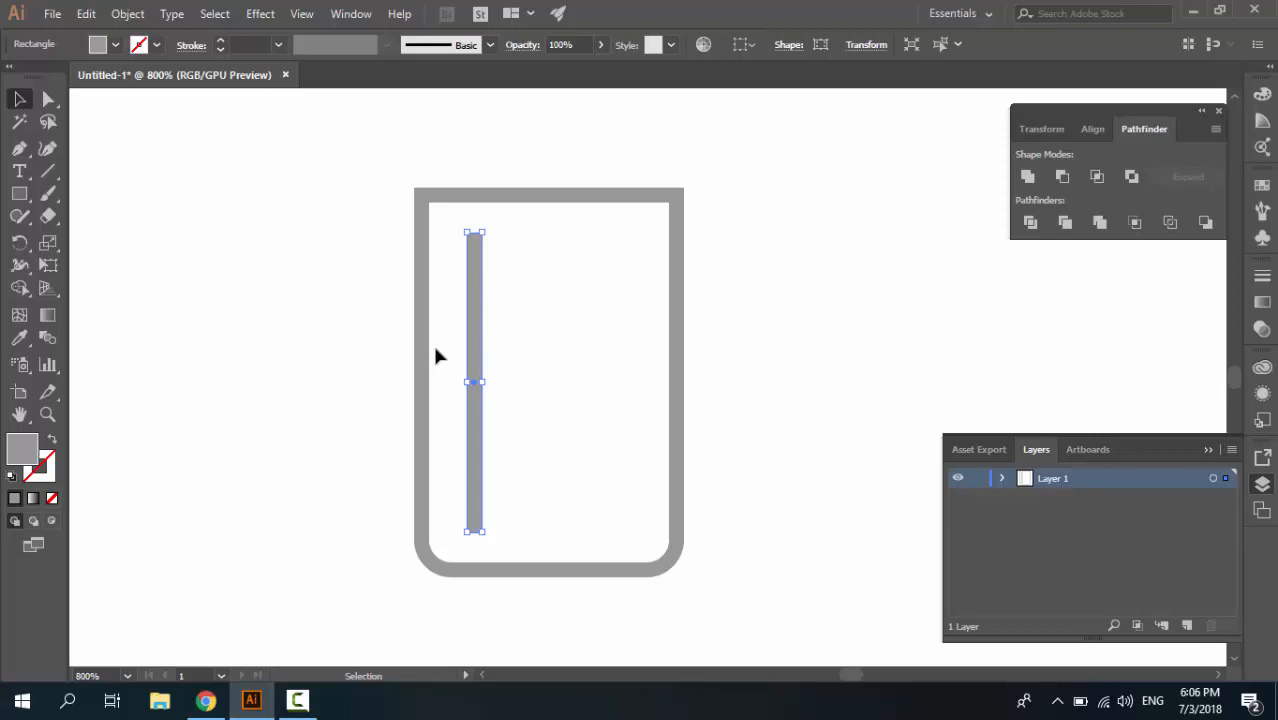
Duplicate the gray bar twice horizontally, placing one copy in the outline's middle and one near its right side
key("a")
key("v")
left_click_drag(477, 360, 635, 360)
key("a")
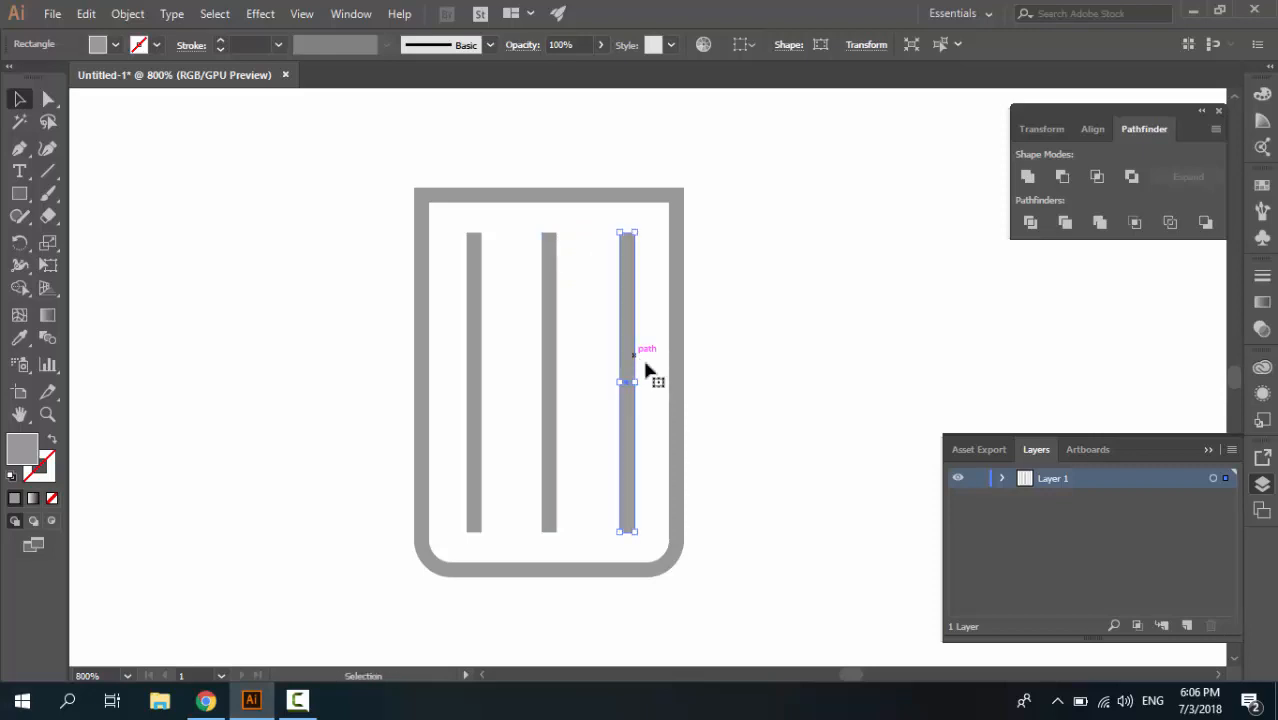
left_click(720, 402)
Nudge the rightmost bar slightly left to even out its spacing from the middle bar
left_click(628, 432)
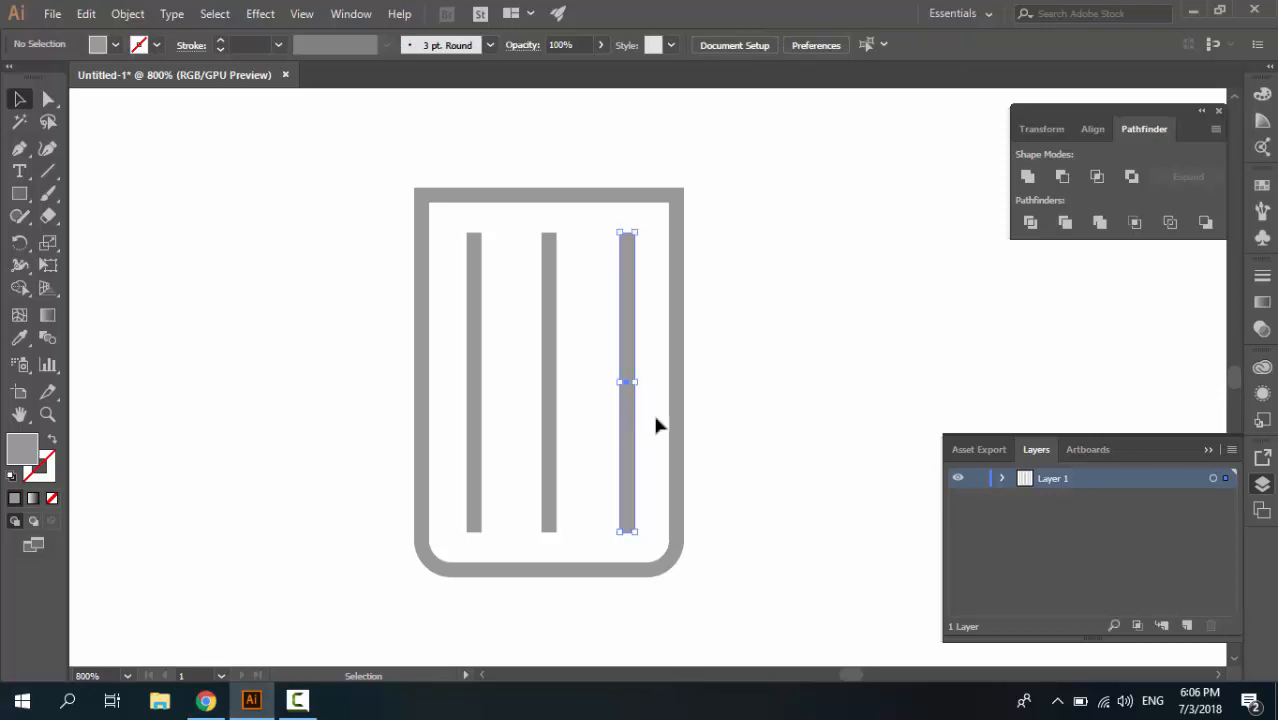
key("Left")
key("Left")
key("Left")
key("Right")
key("Right")
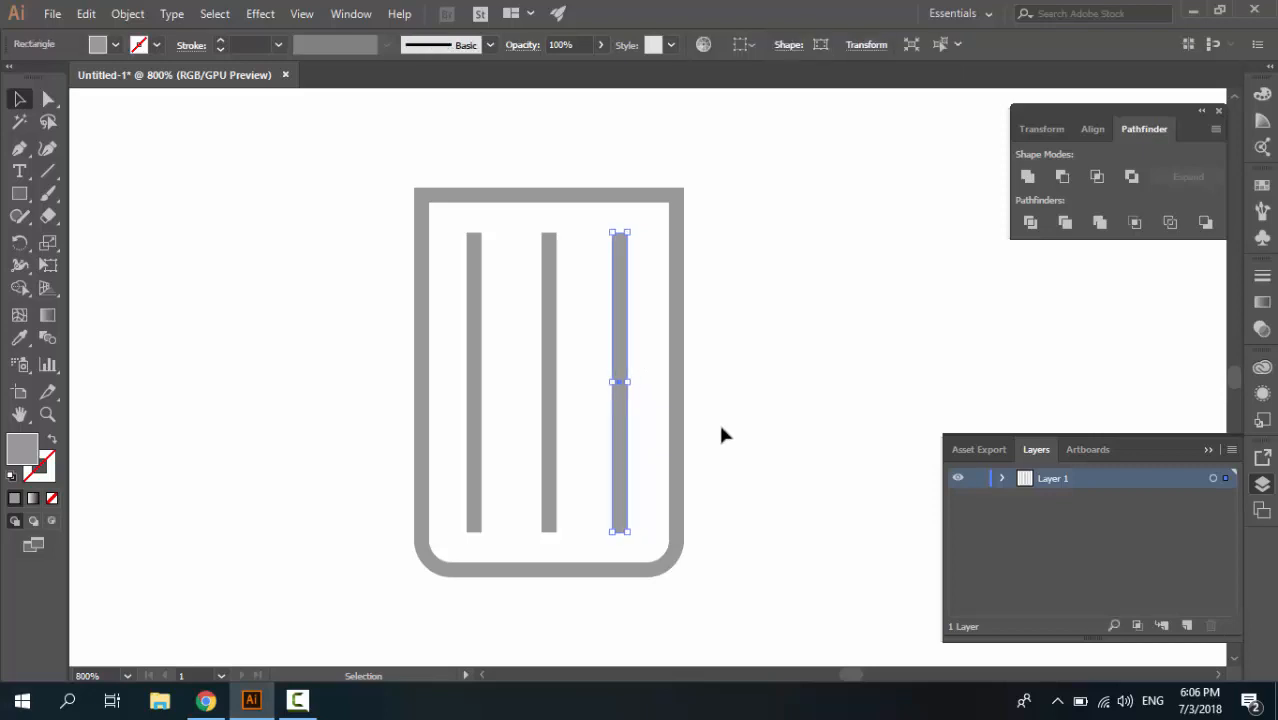
Select all three gray bars and distribute them horizontally by their centers
left_click(550, 390, "shift")
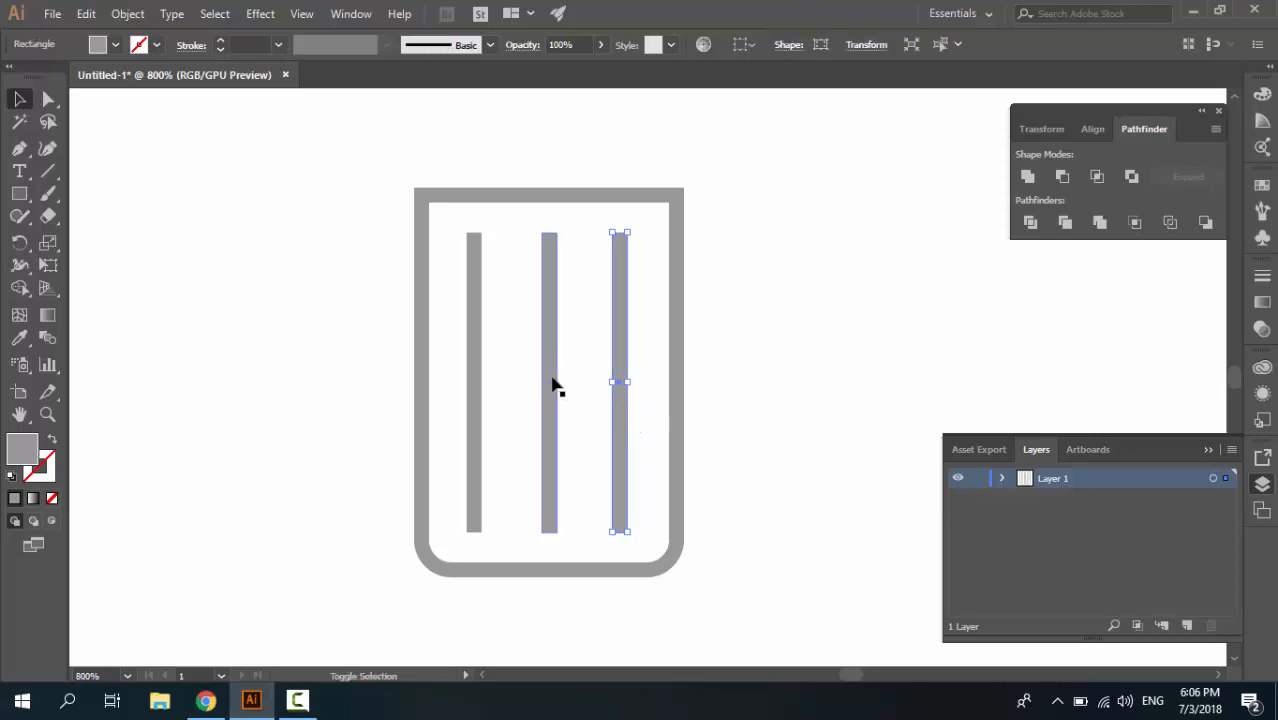
left_click(476, 365, "shift")
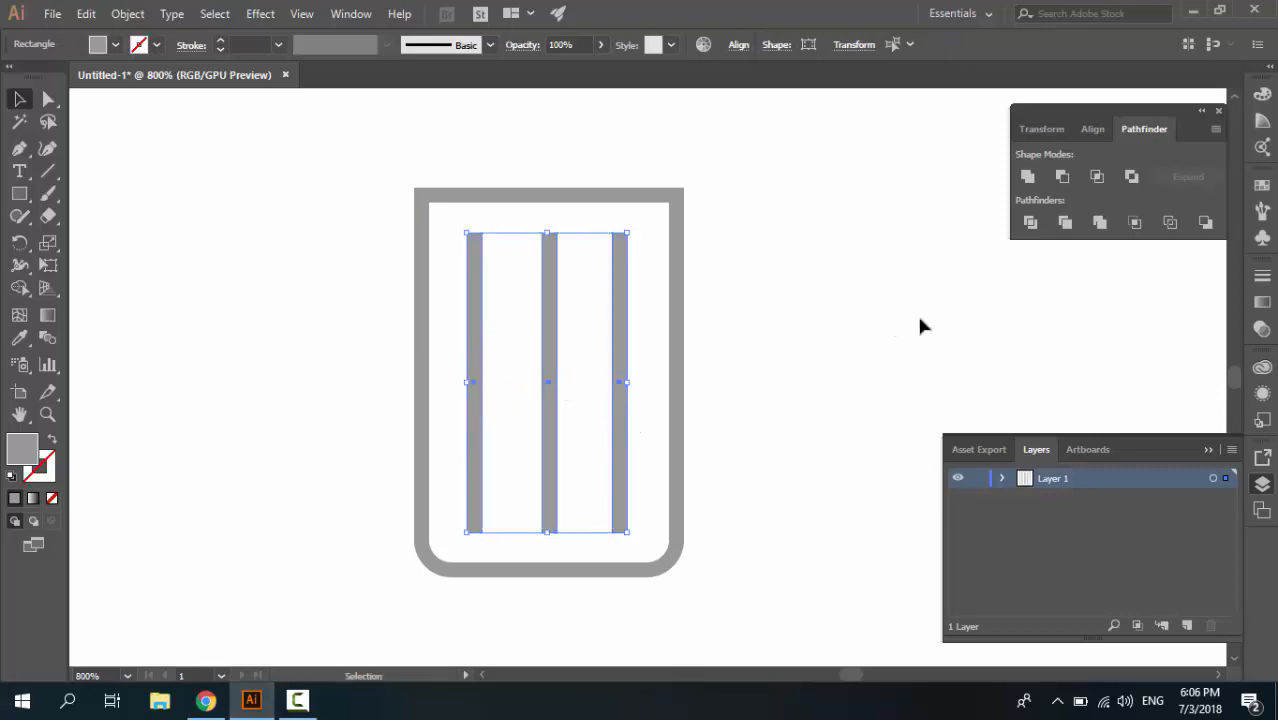
left_click(1090, 131)
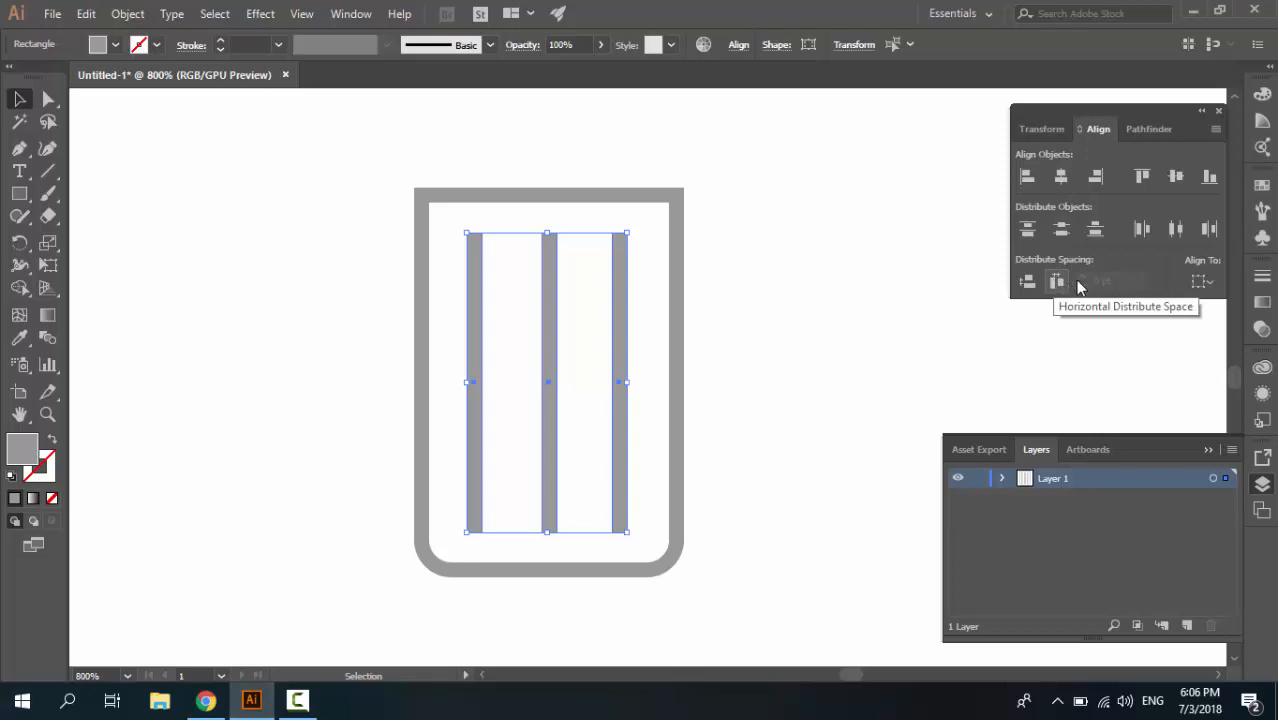
left_click(1172, 231)
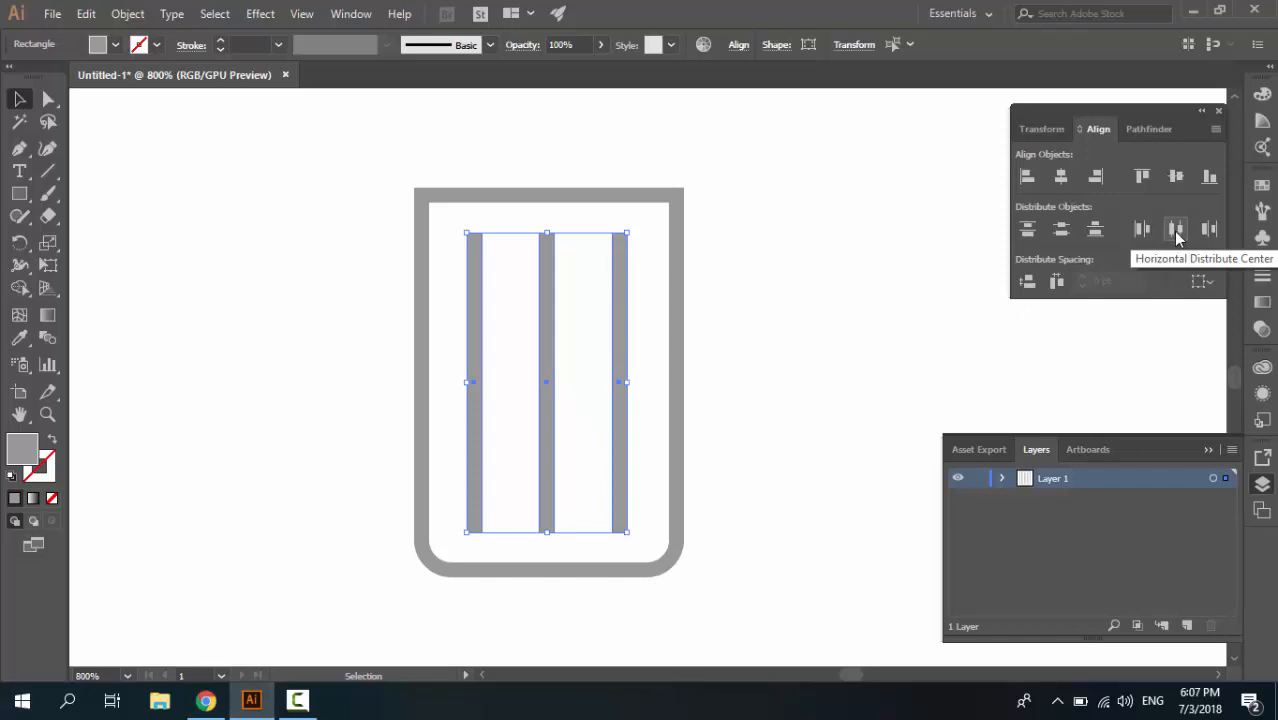
left_click(763, 298)
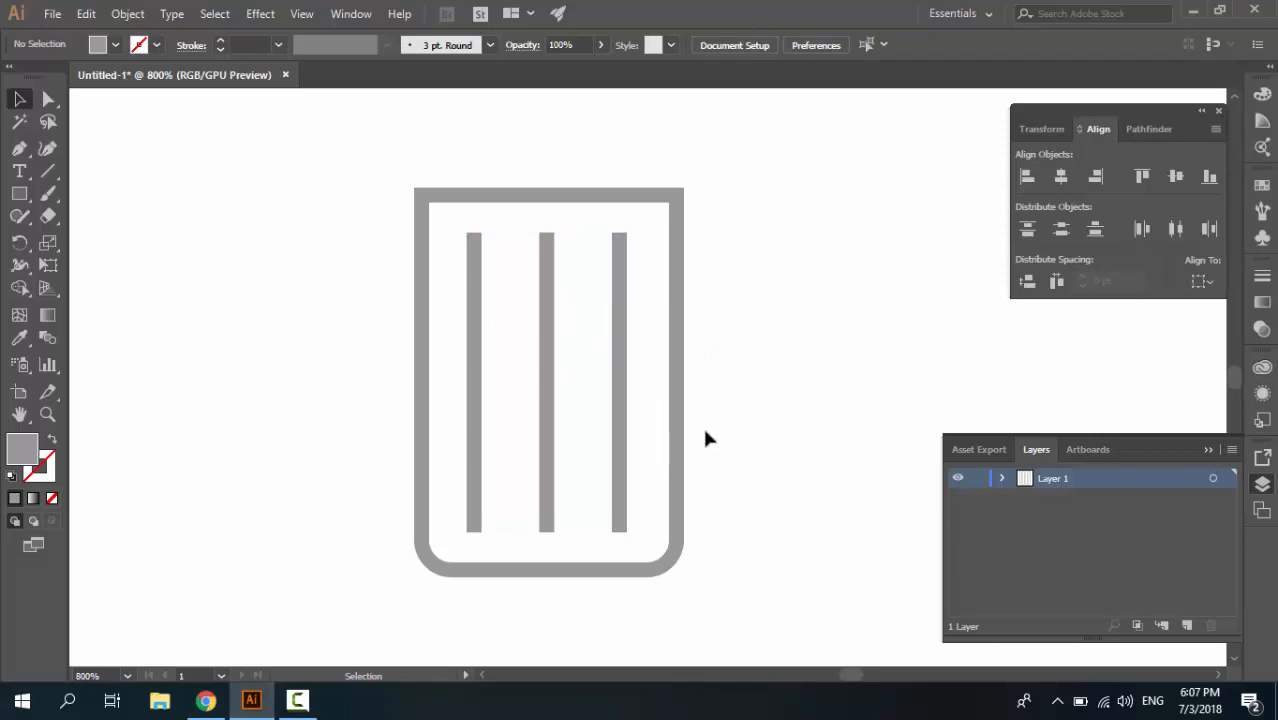
Group the three vertical bars inside the outline
left_click(620, 476)
left_click(549, 444, "shift")
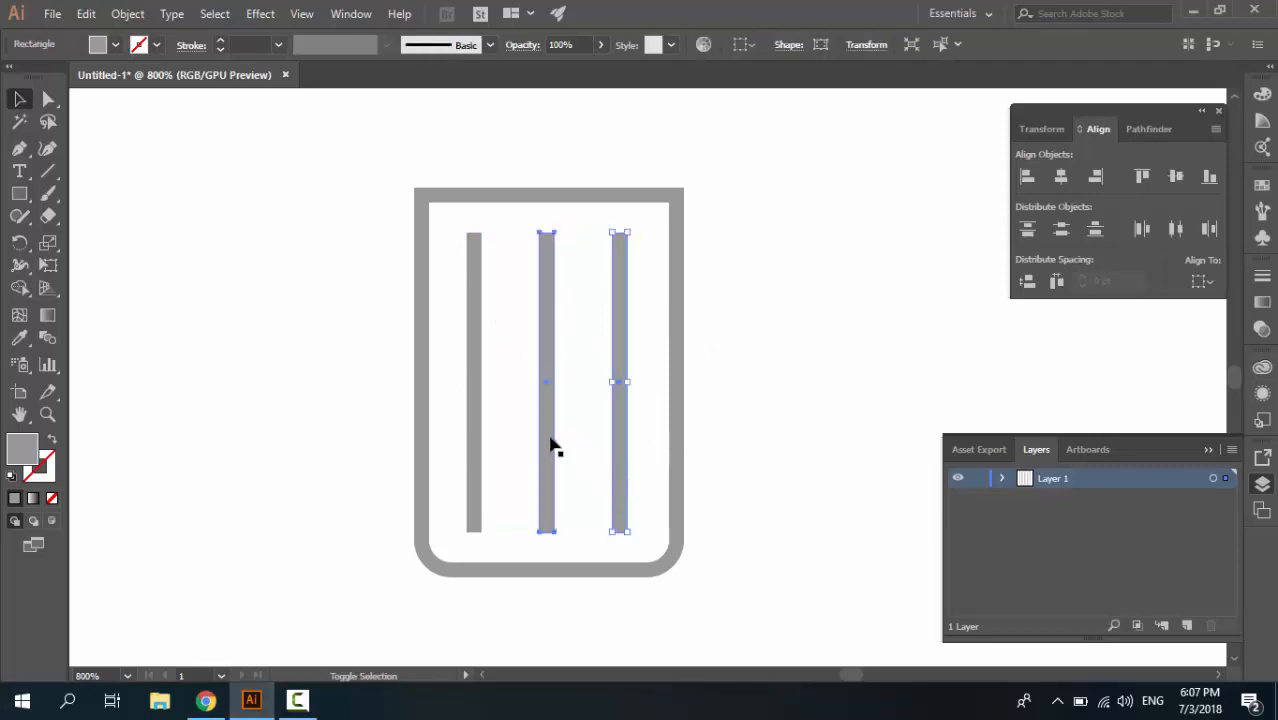
left_click(478, 437, "shift")
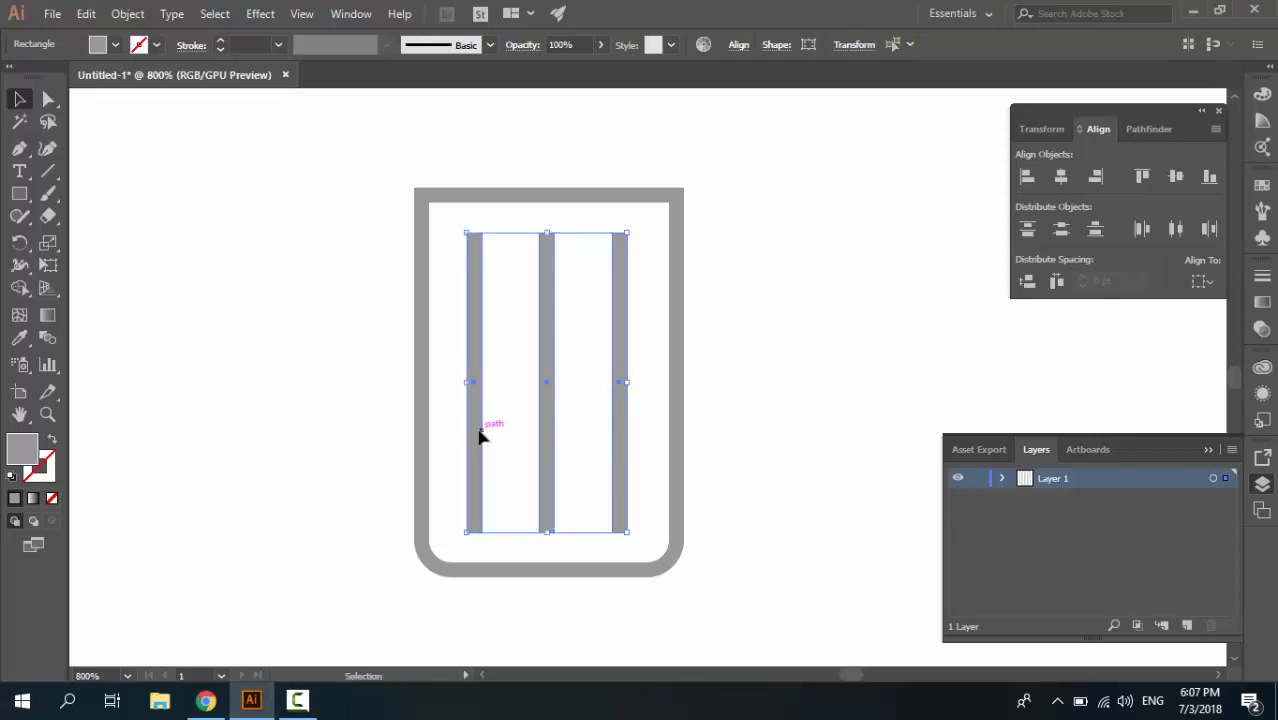
key("ctrl+g")
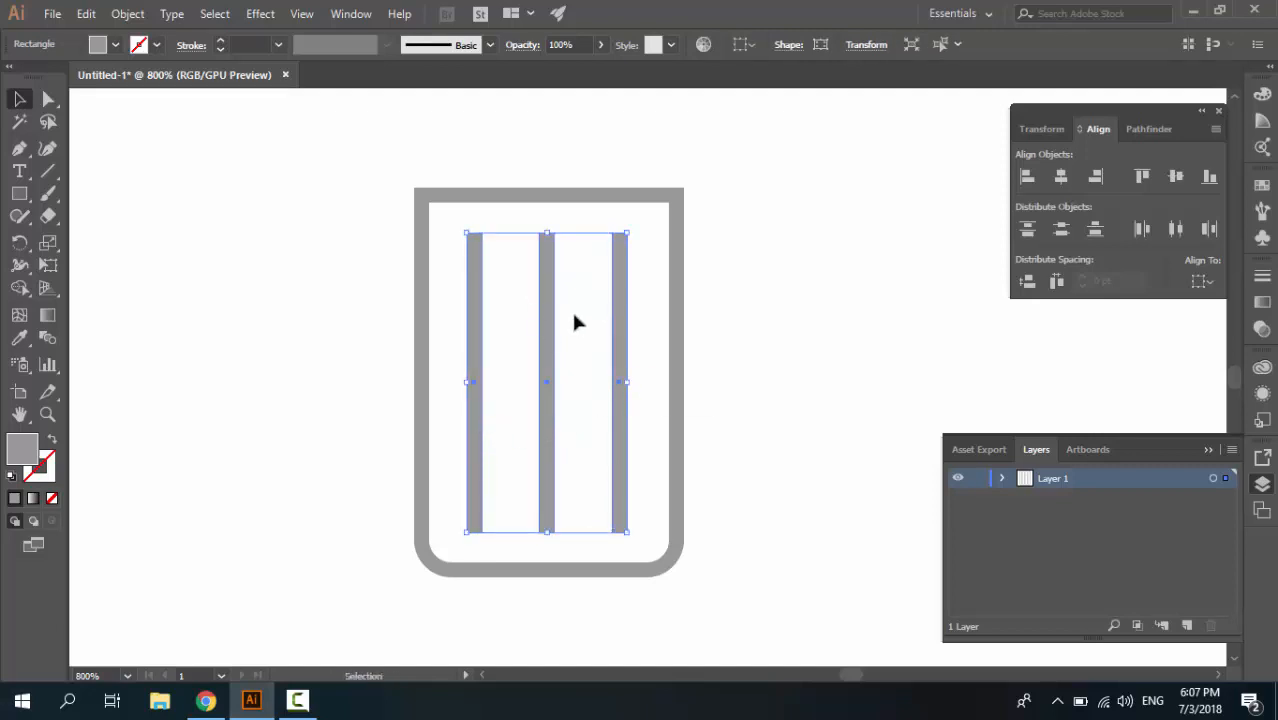
Apply a horizontal Shell Upper warp with a 4% bend to the group of three bars
left_click(265, 20)
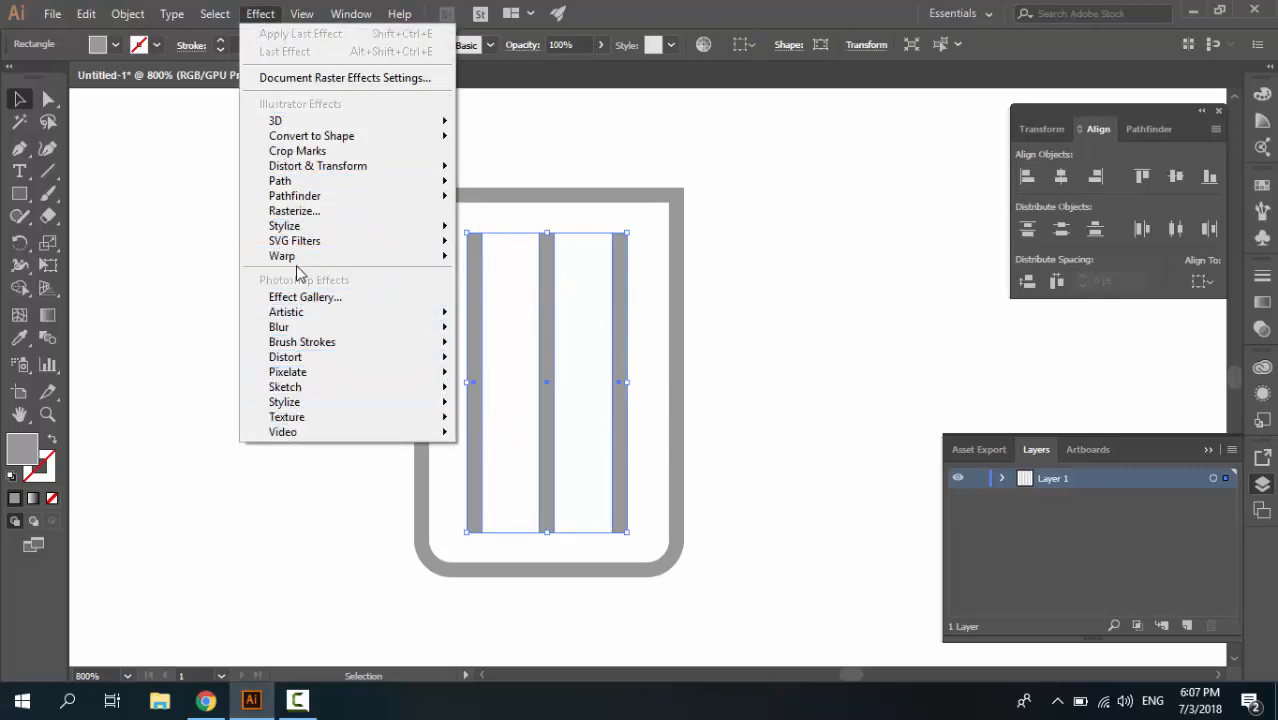
mouse_move(308, 262)
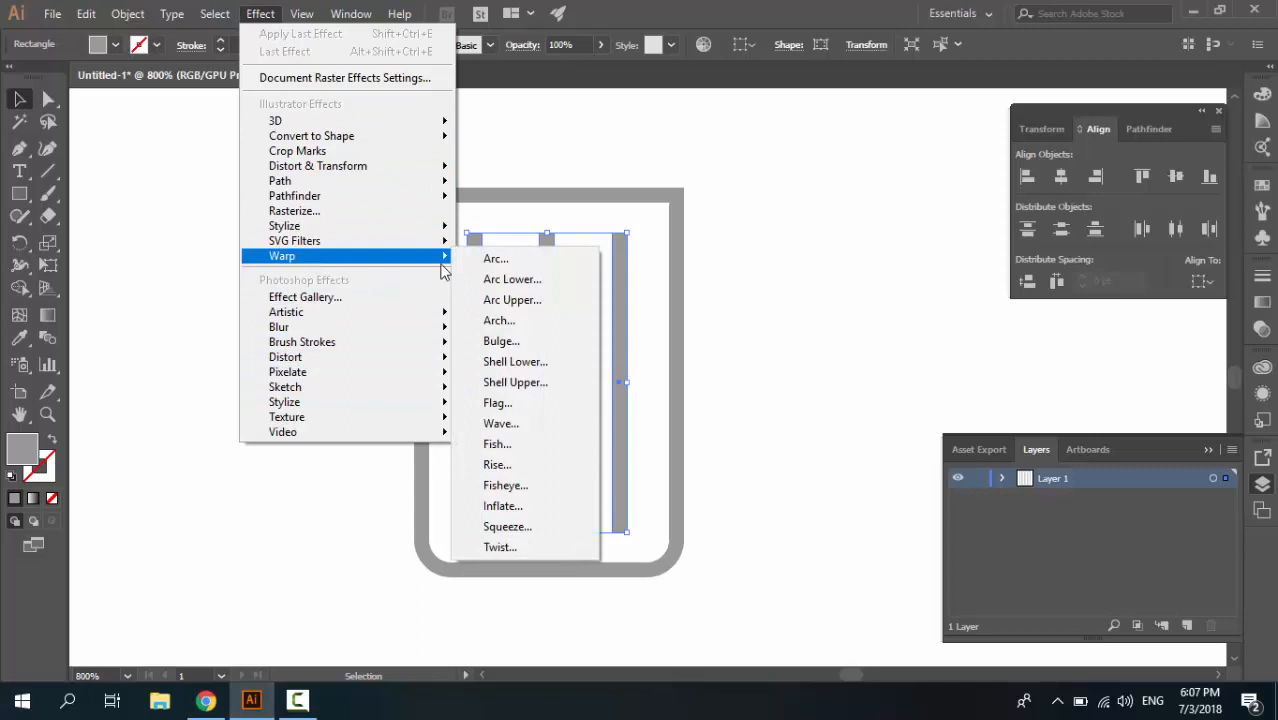
left_click(535, 381)
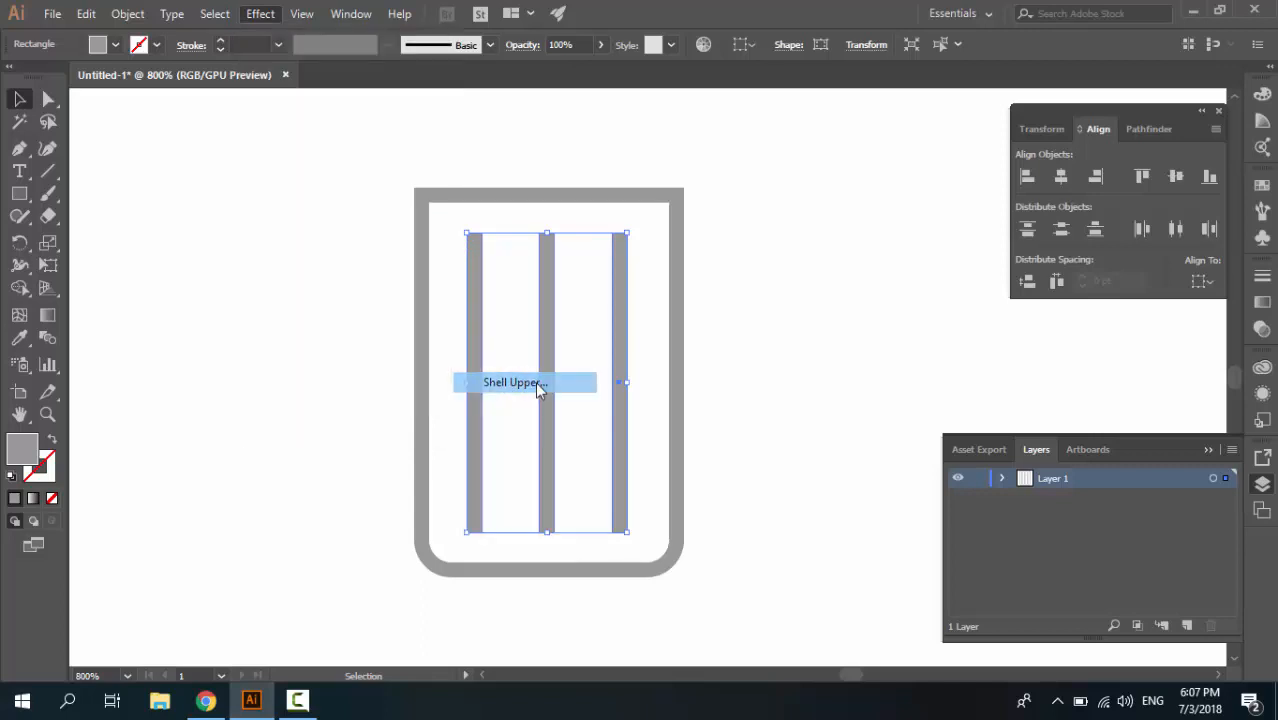
left_click_drag(230, 22, 1132, 238)
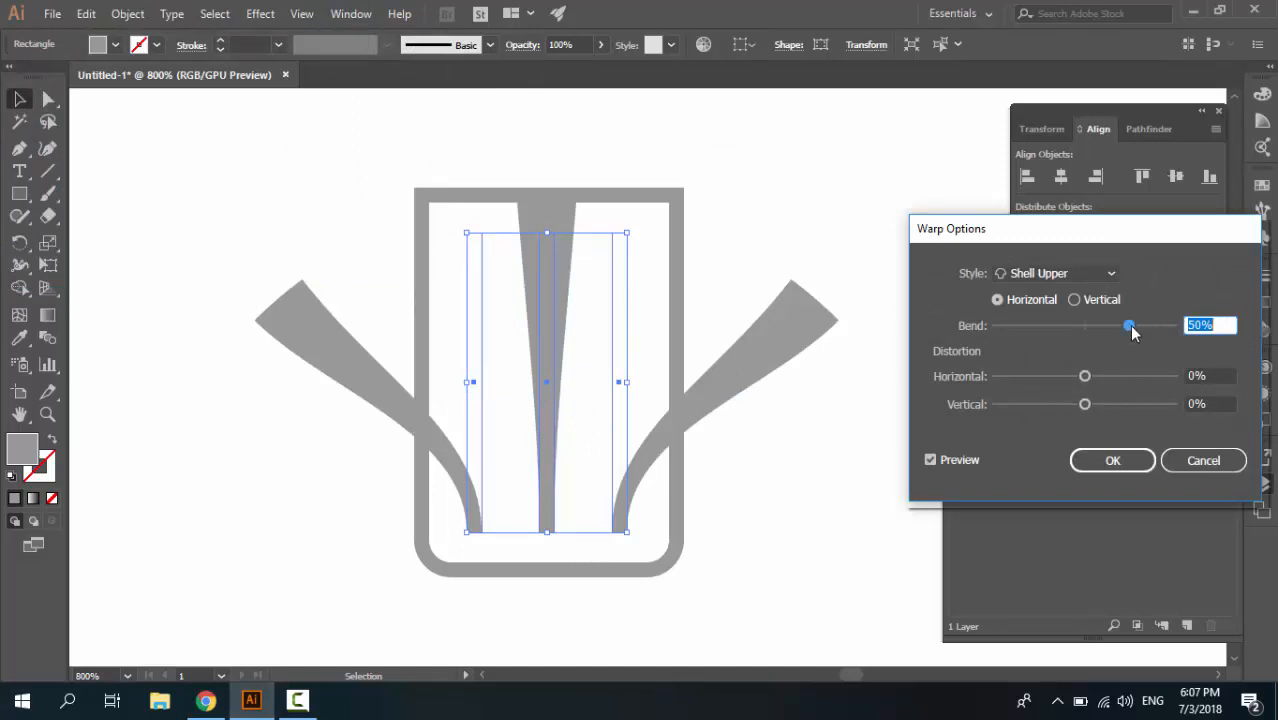
left_click_drag(1133, 331, 1090, 336)
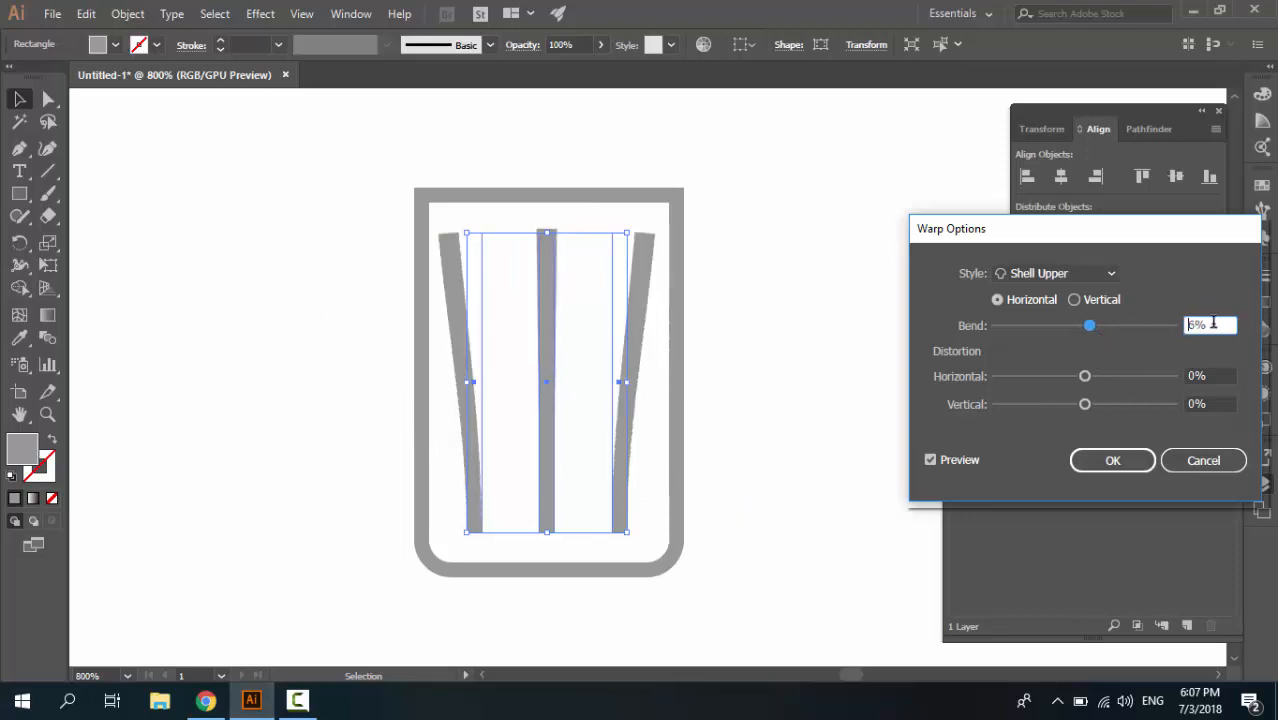
left_click_drag(1213, 322, 1140, 319)
type("4")
left_click(1029, 301)
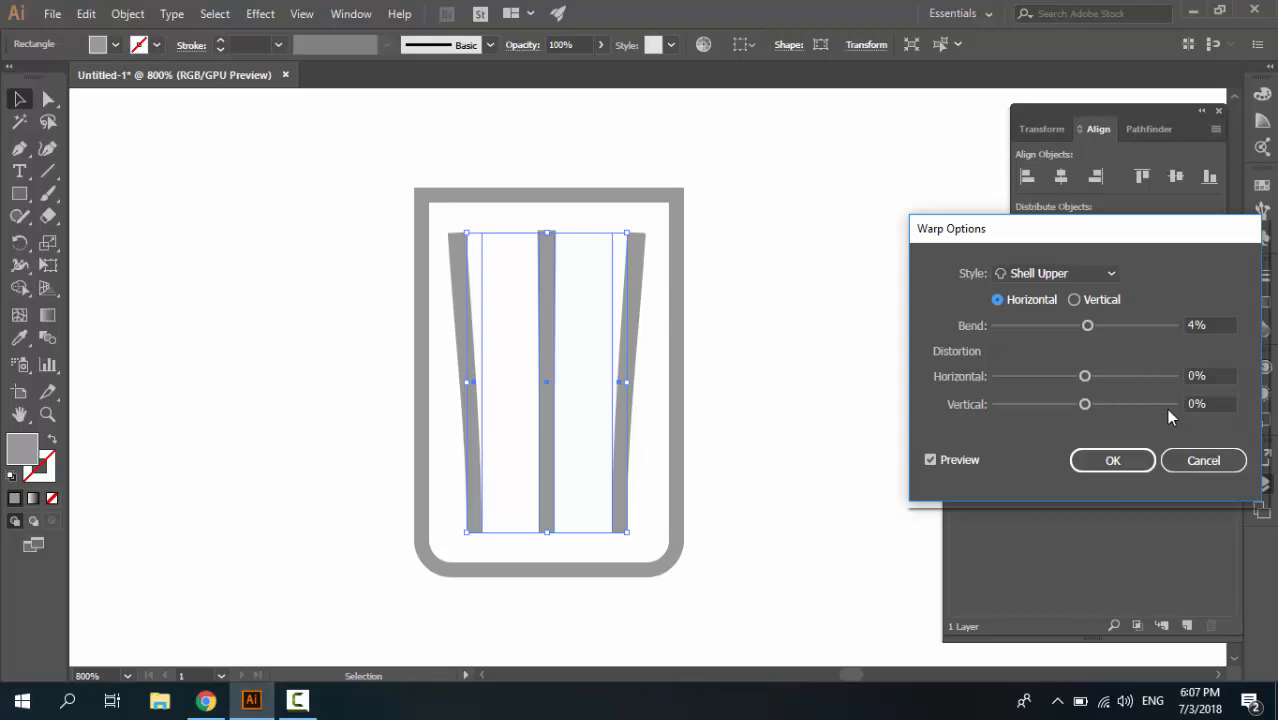
left_click(1063, 281)
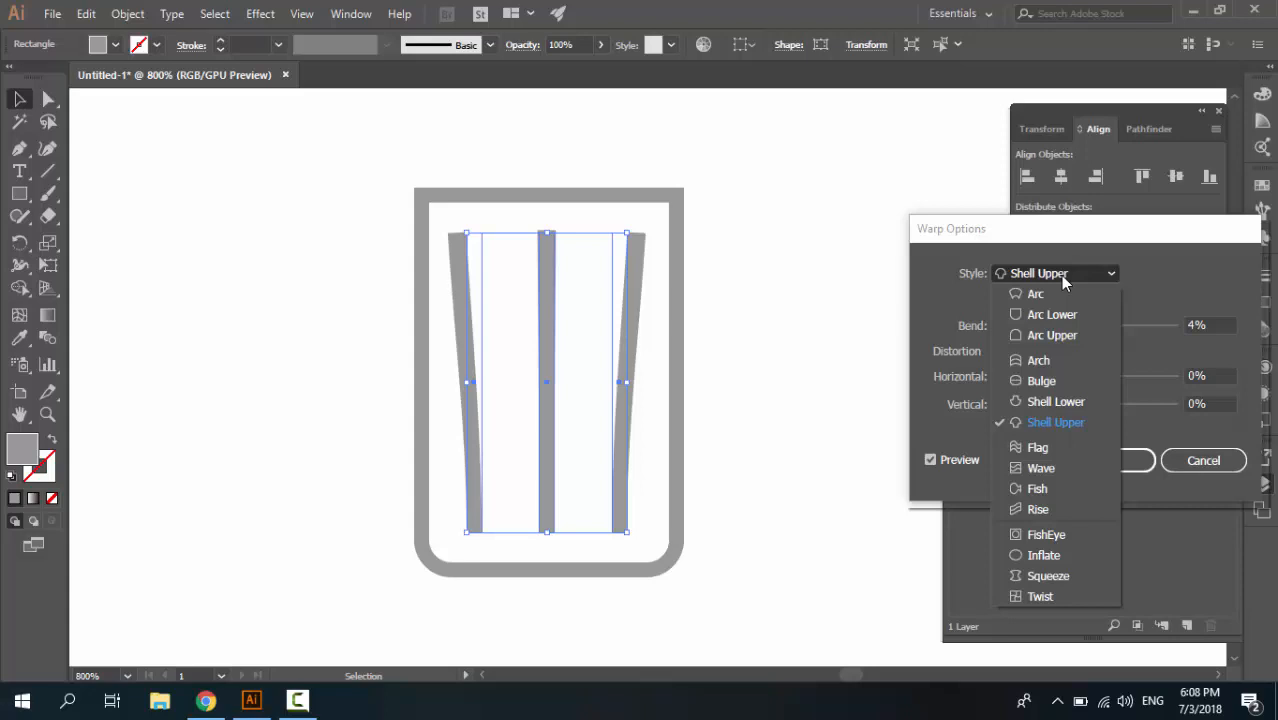
left_click(1063, 278)
left_click(1092, 460)
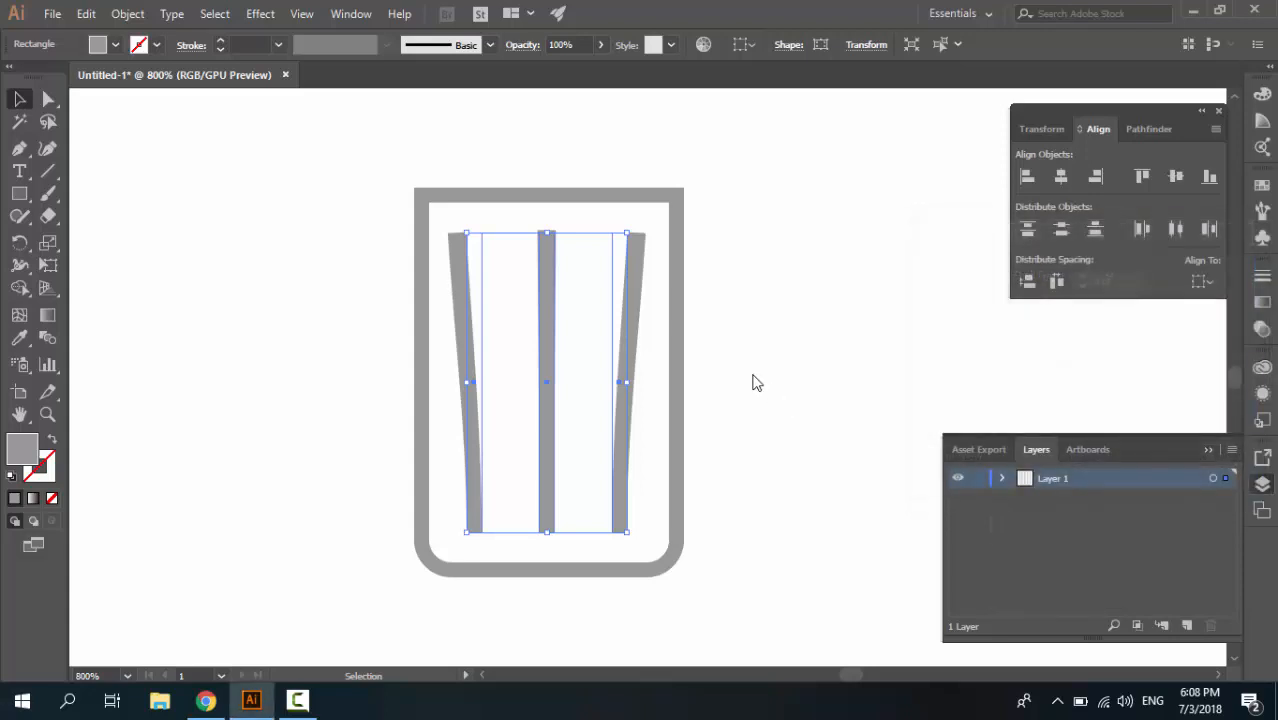
left_click(731, 369)
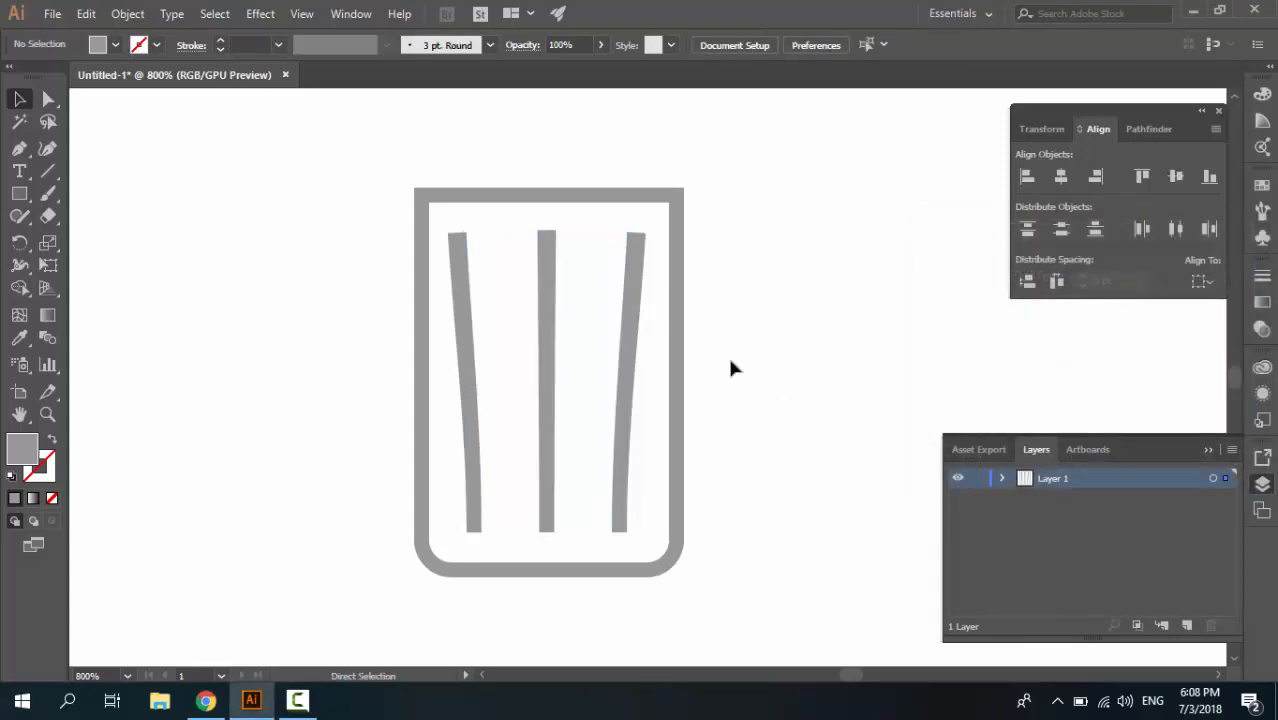
Undo the warp on the bars and ungroup them
key("ctrl+z")
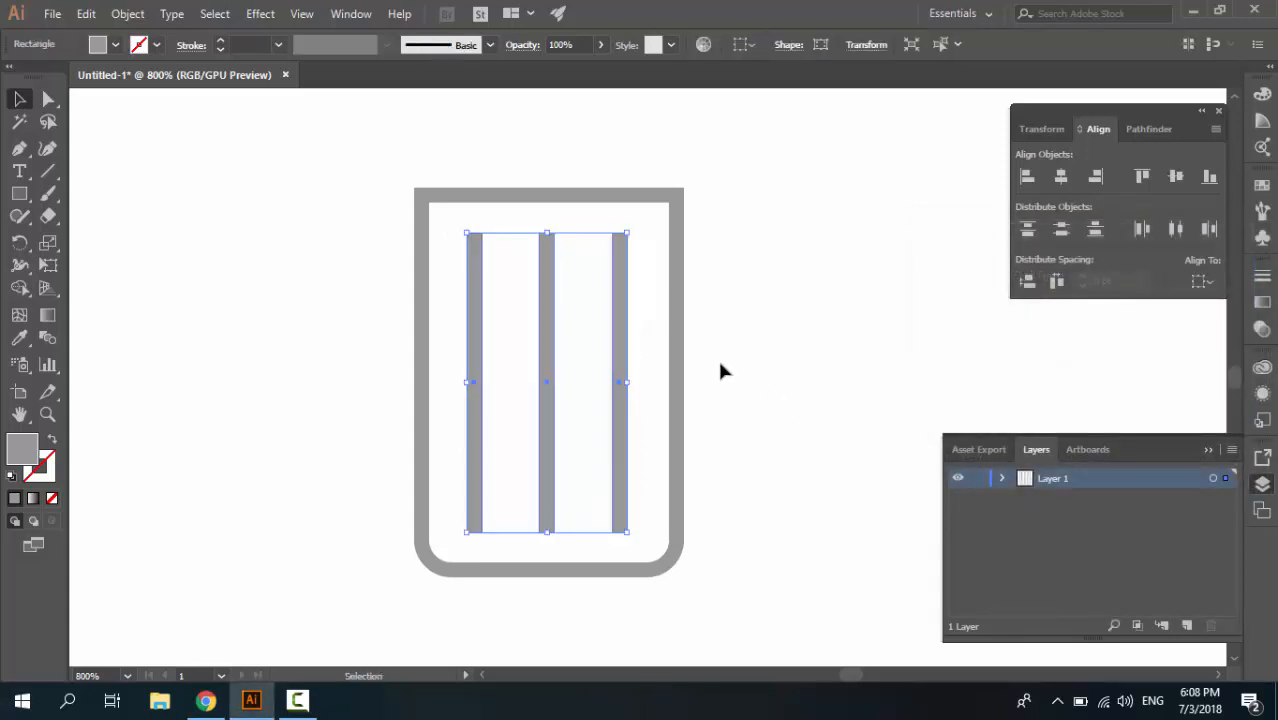
left_click(646, 346)
left_click(628, 343)
right_click(620, 308)
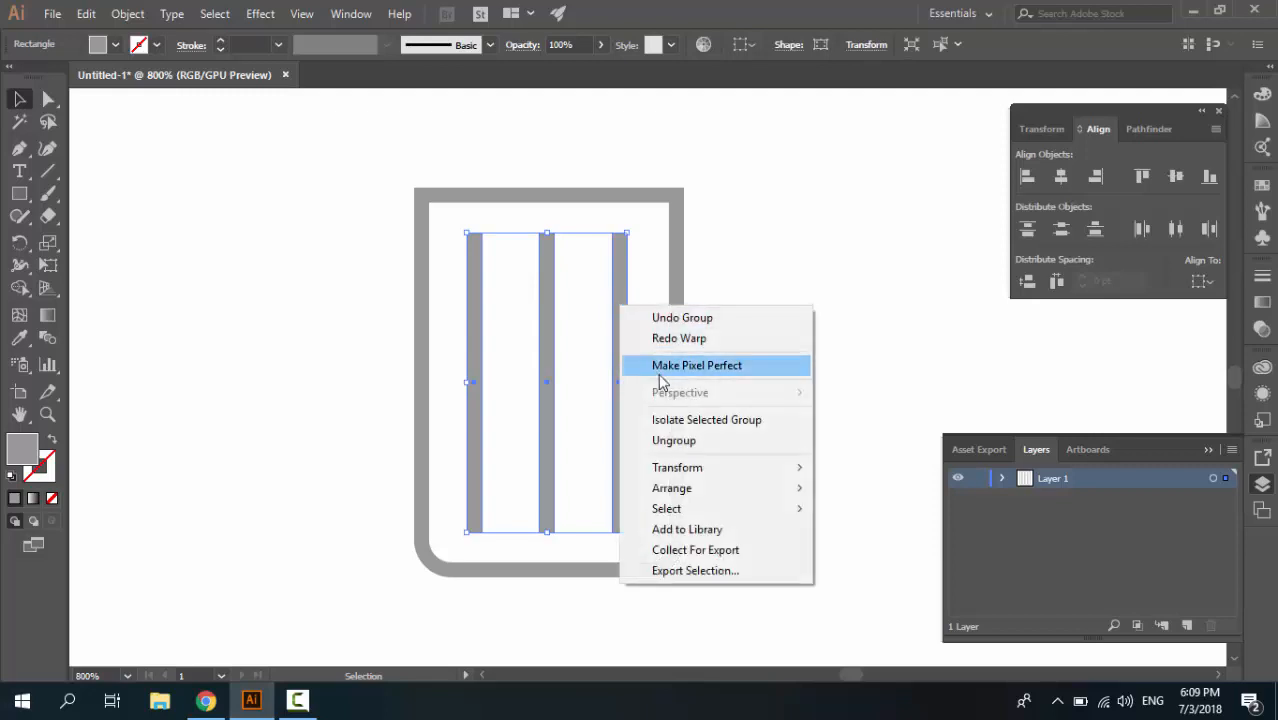
left_click(640, 441)
left_click(640, 356)
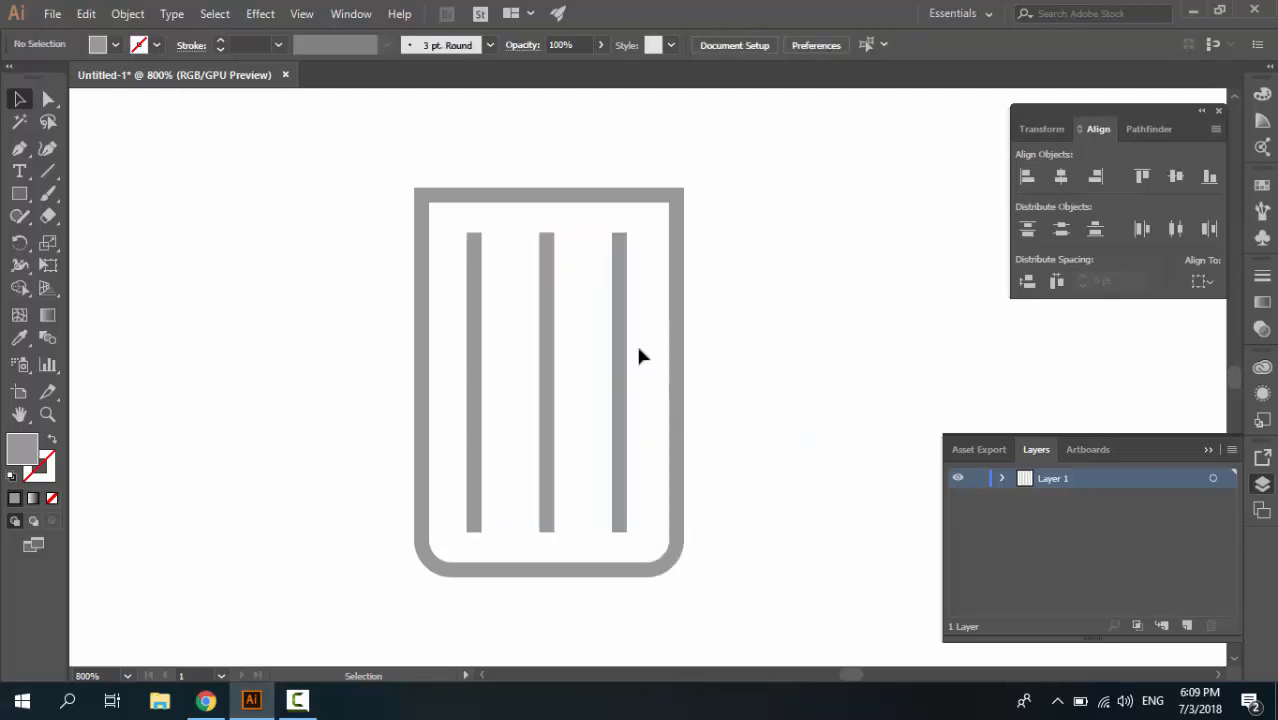
Select the outline together with the three bars and combine them into one group
left_click(620, 346)
left_click_drag(722, 323, 416, 379)
key("a")
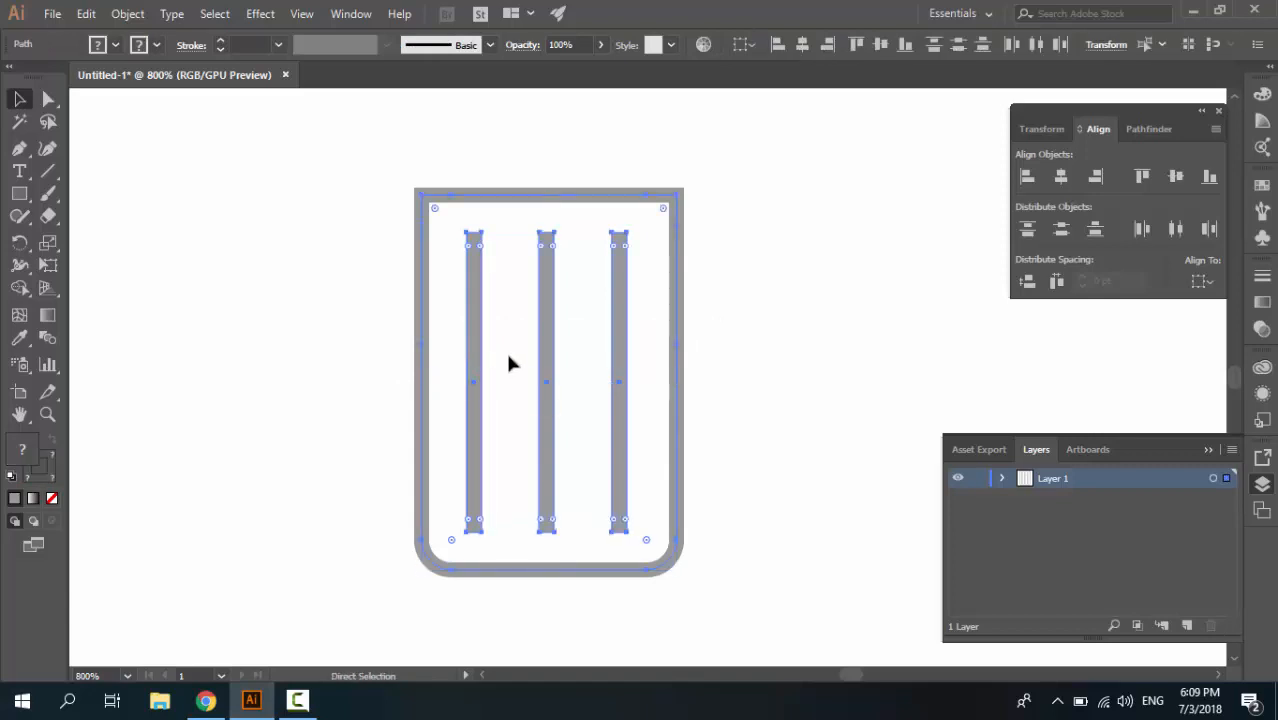
key("ctrl+g")
key("v")
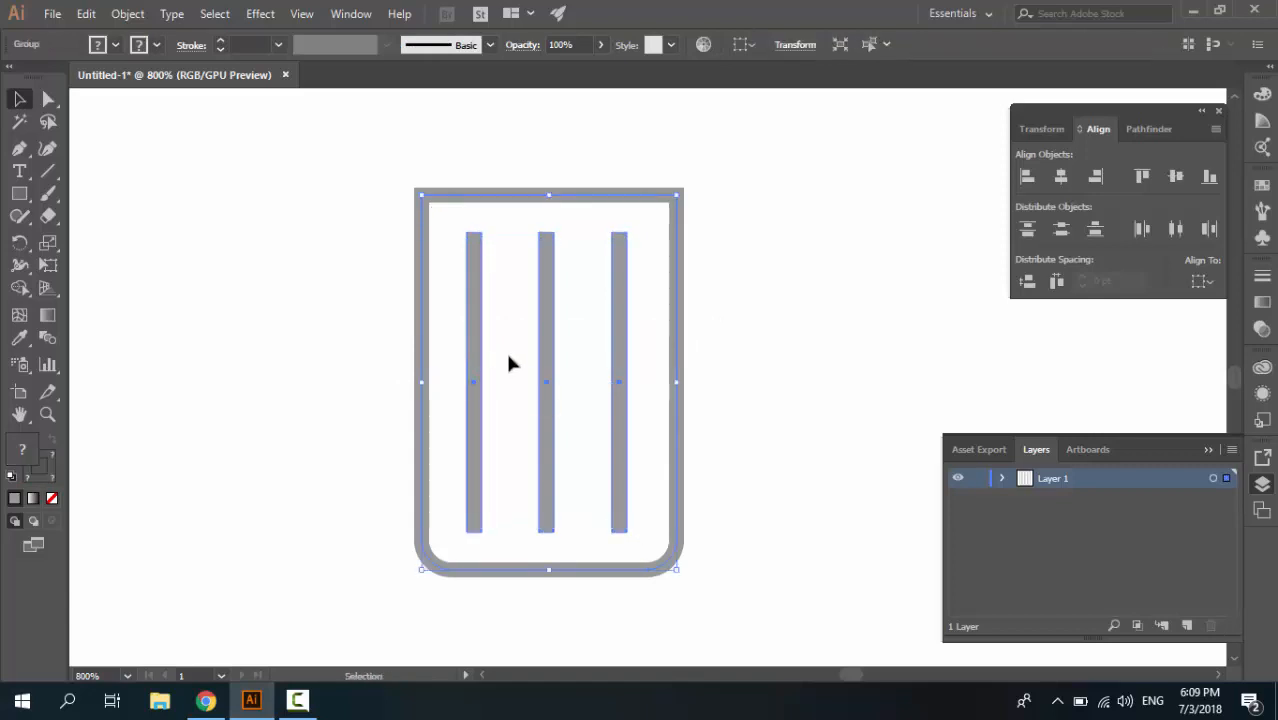
Apply a horizontal Shell Upper warp with a 4% bend to the group of outline and bars
left_click(260, 14)
mouse_move(346, 262)
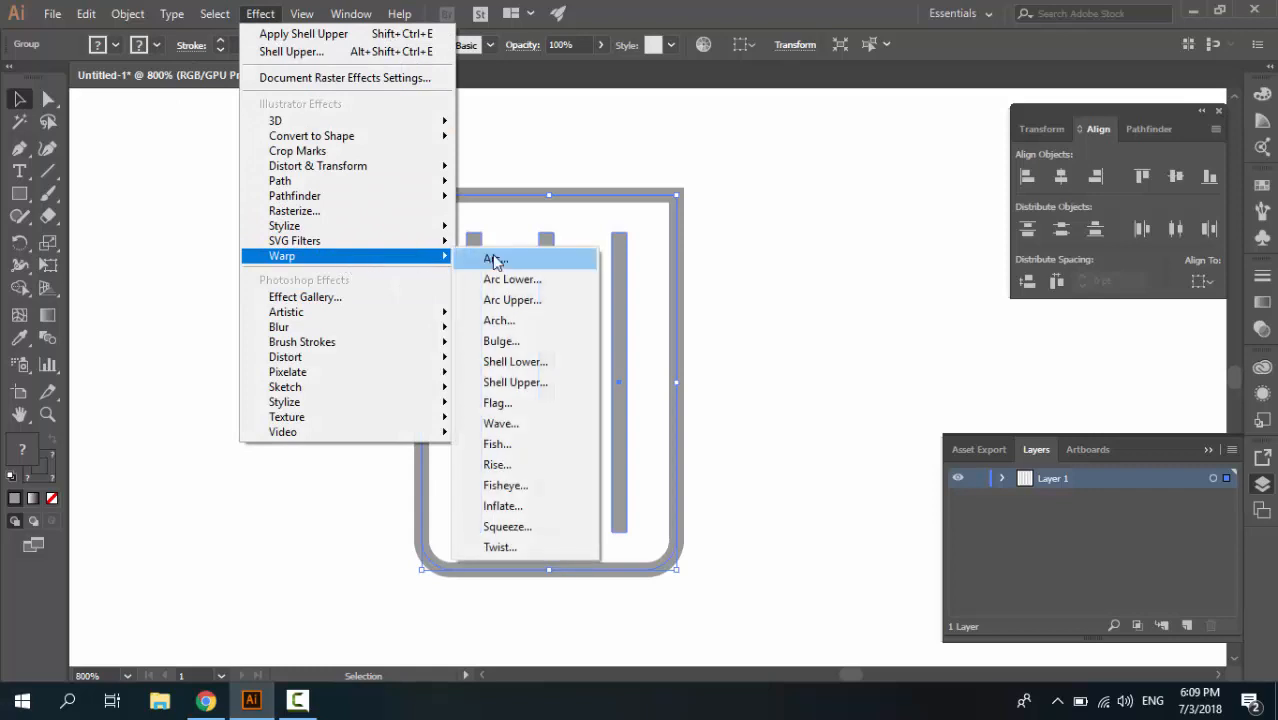
left_click(526, 381)
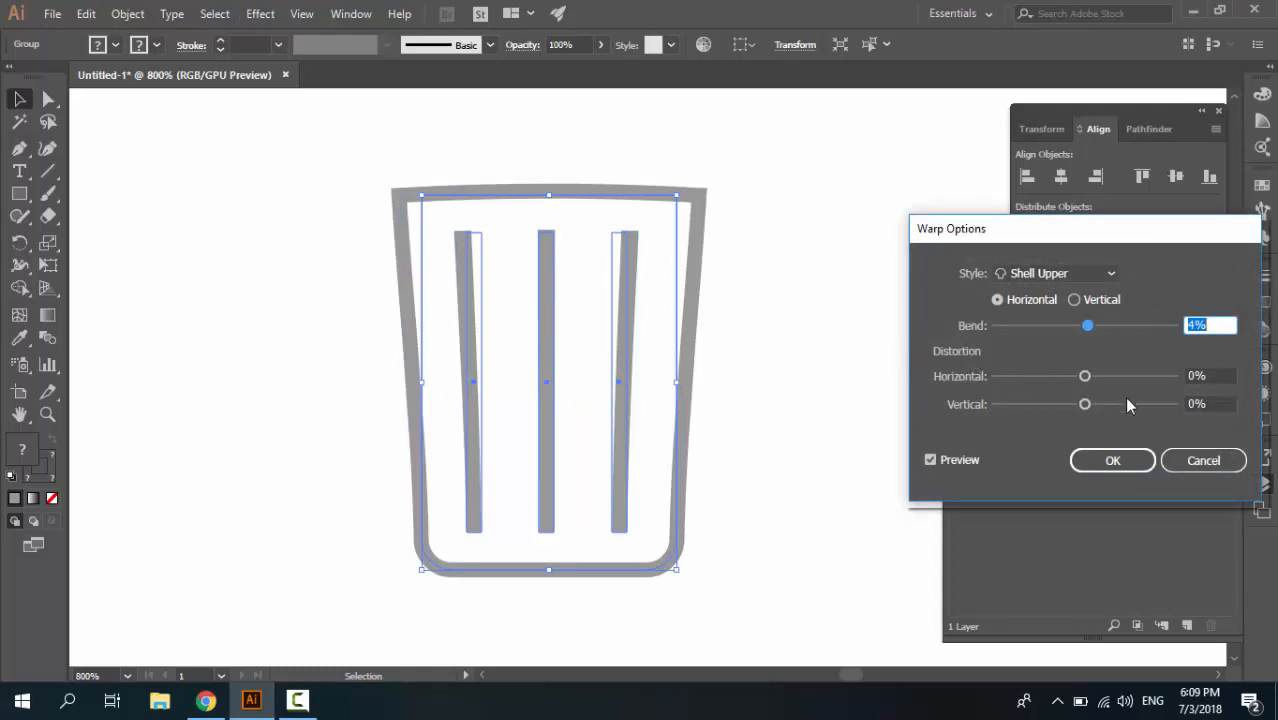
left_click(1122, 459)
left_click(736, 334)
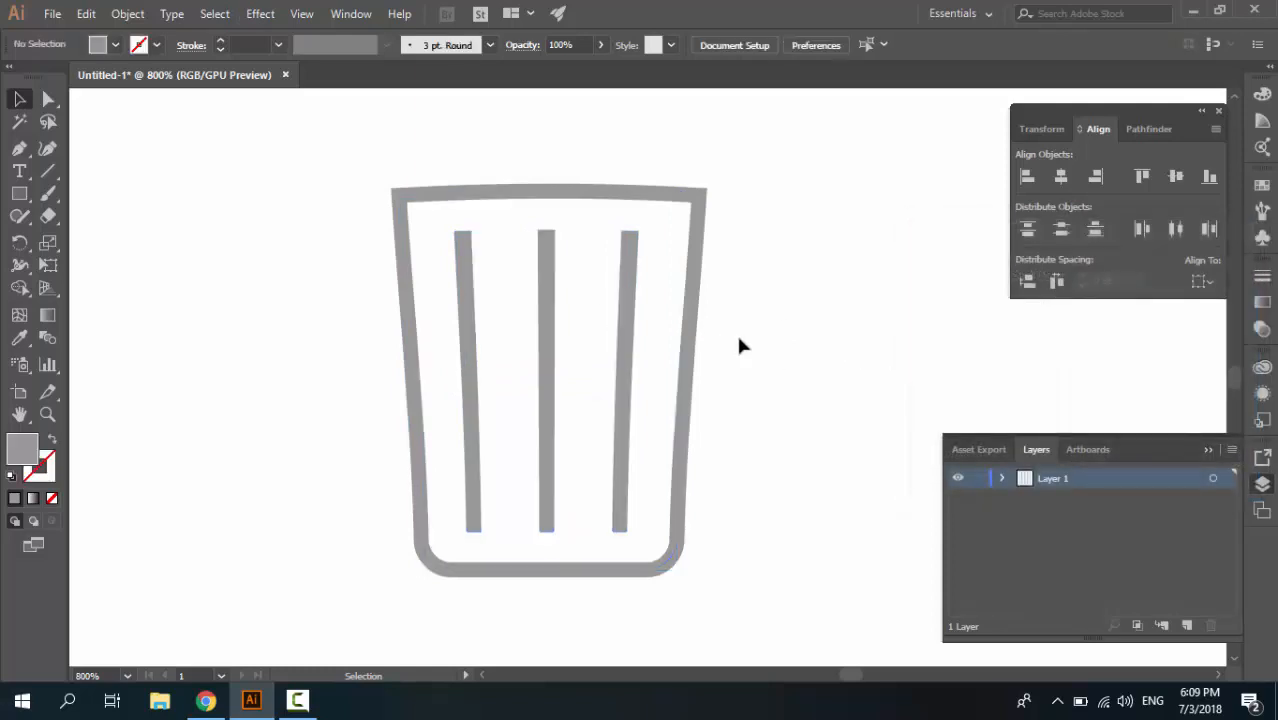
key("ctrl+z")
key("ctrl+shift+z")
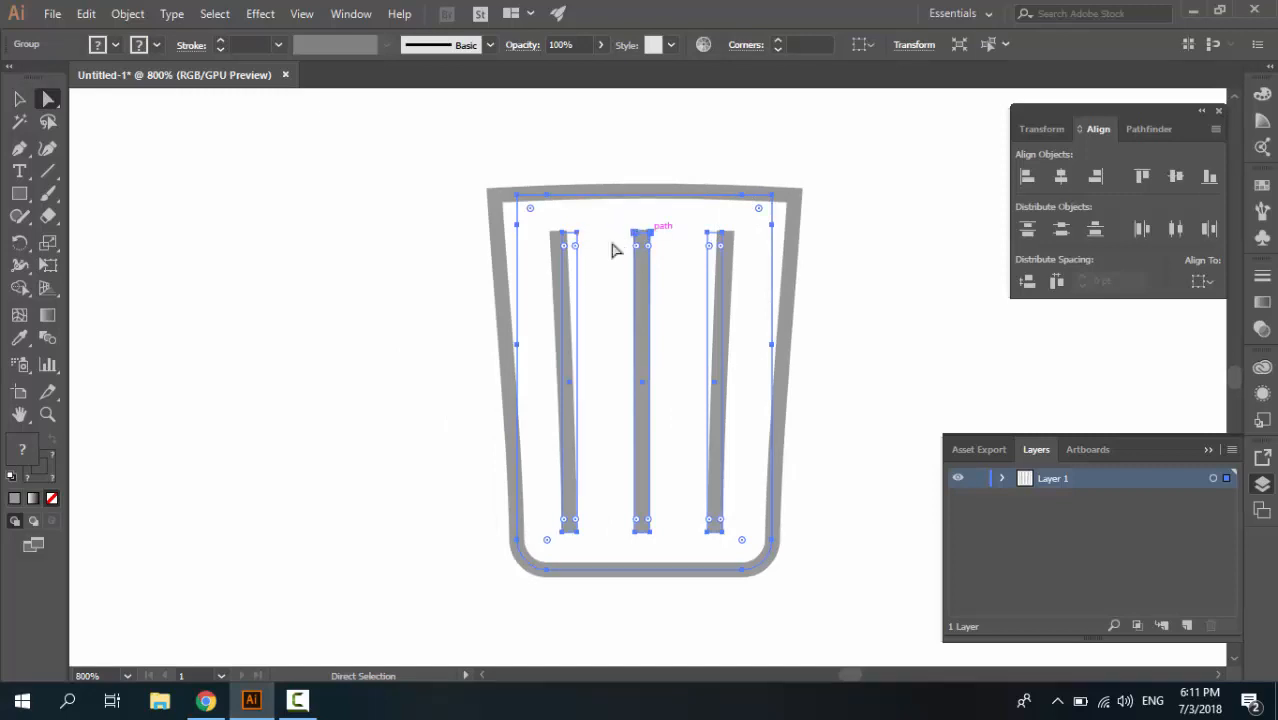
Expand the appearance of the warped group so its paths follow the tapered shape
left_click(478, 234)
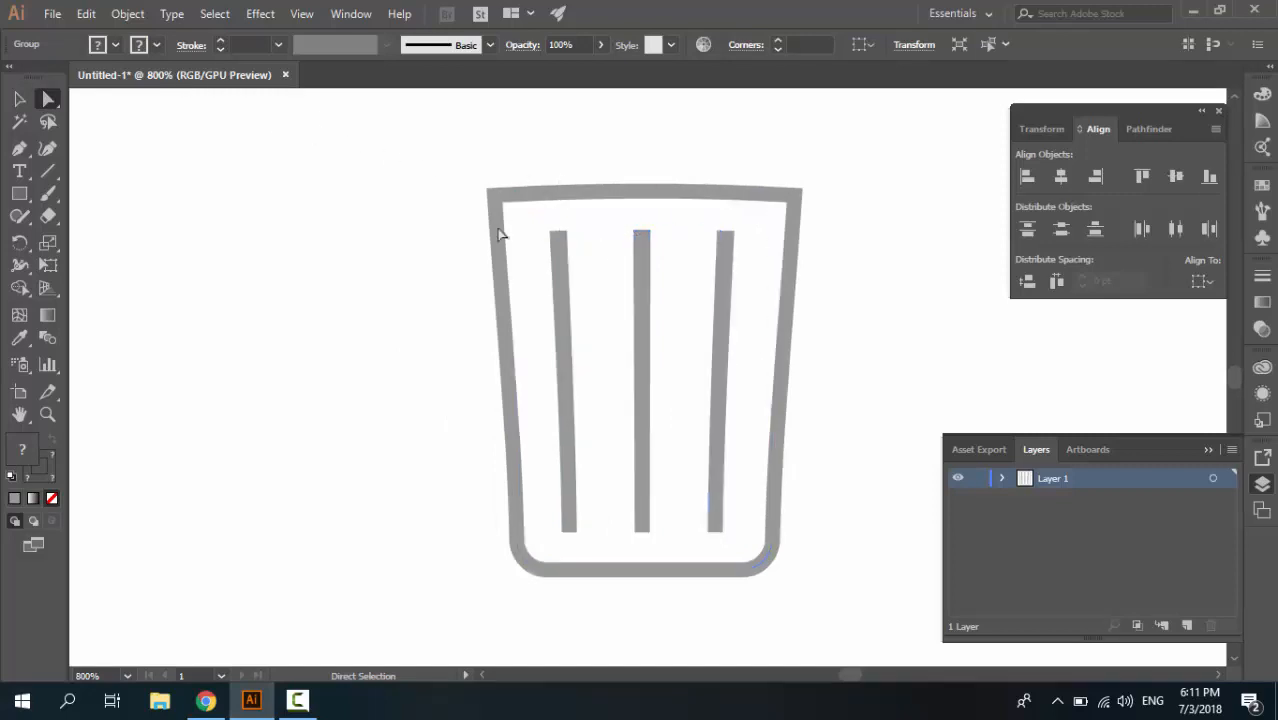
left_click(19, 98)
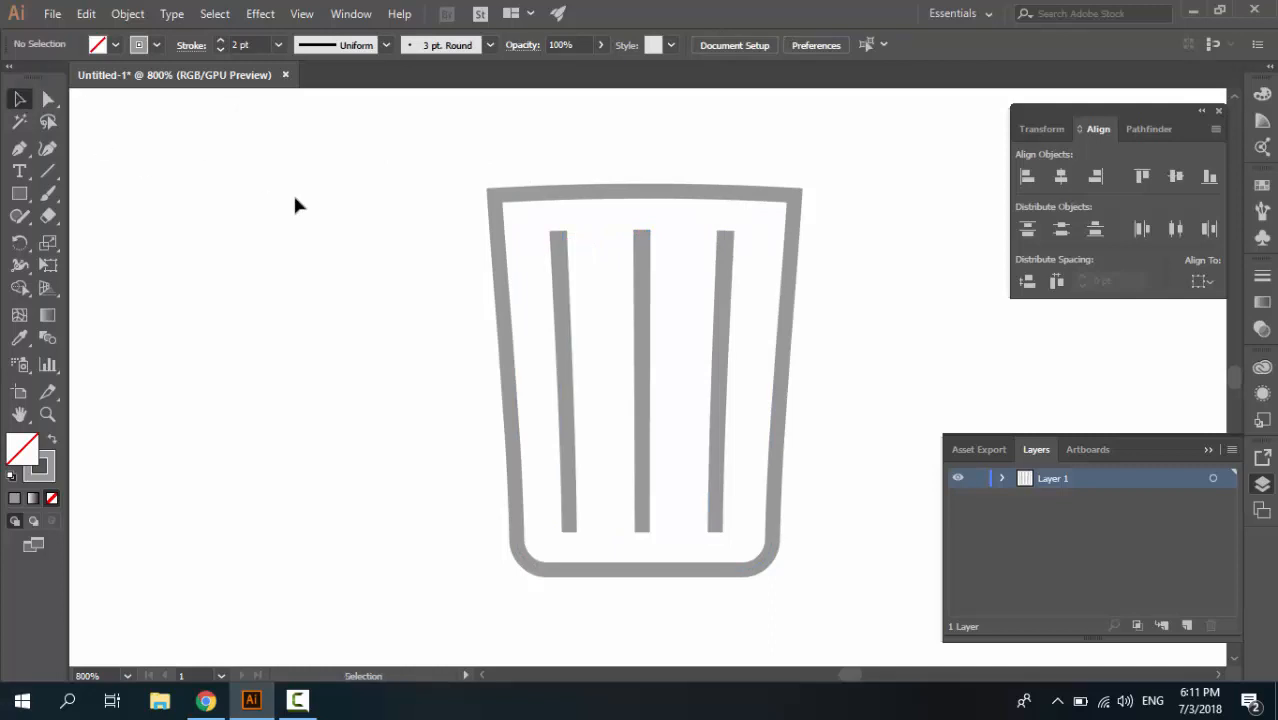
left_click(558, 265)
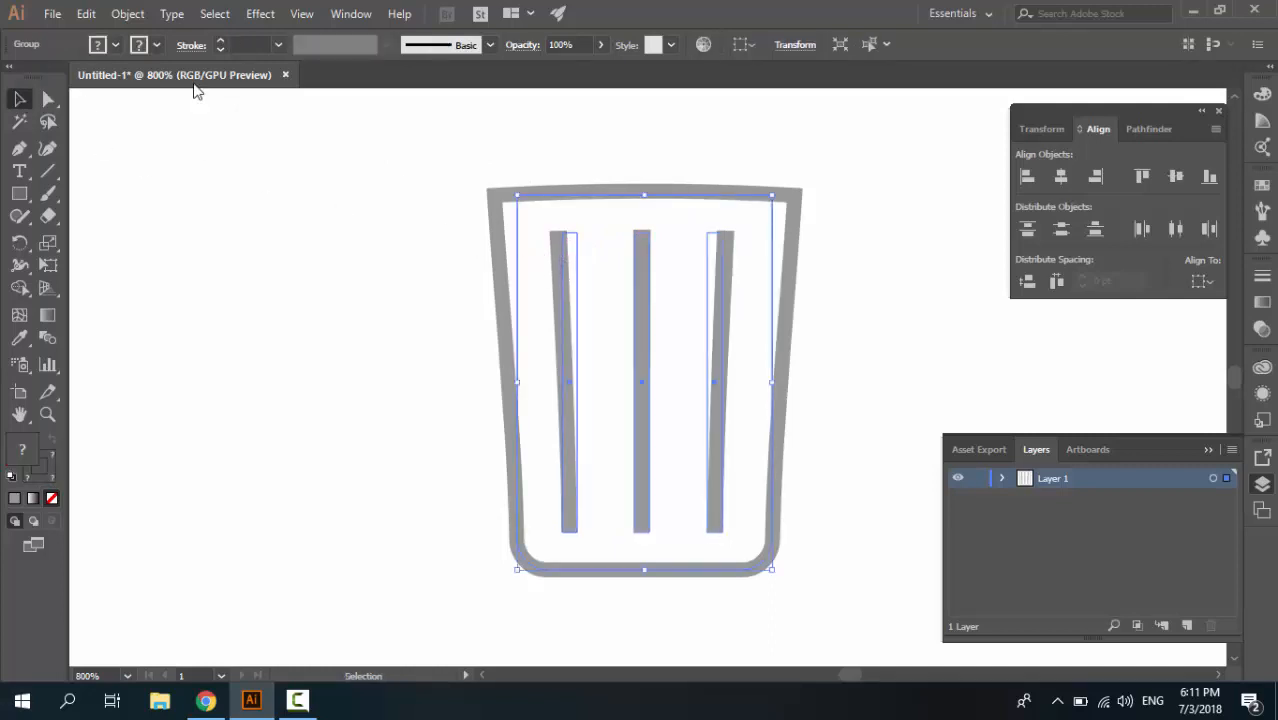
left_click(127, 14)
left_click(223, 212)
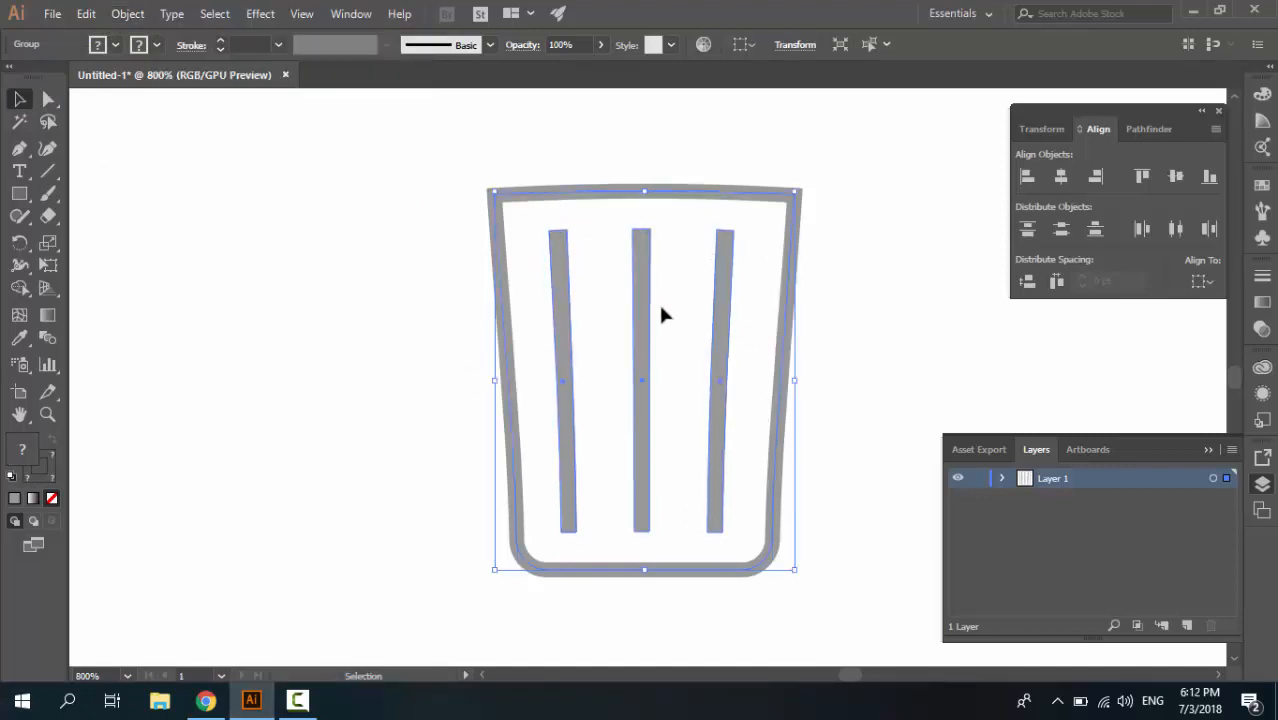
Delete the curved top edge of the trash can outline, leaving its sides open at the top
left_click(52, 97)
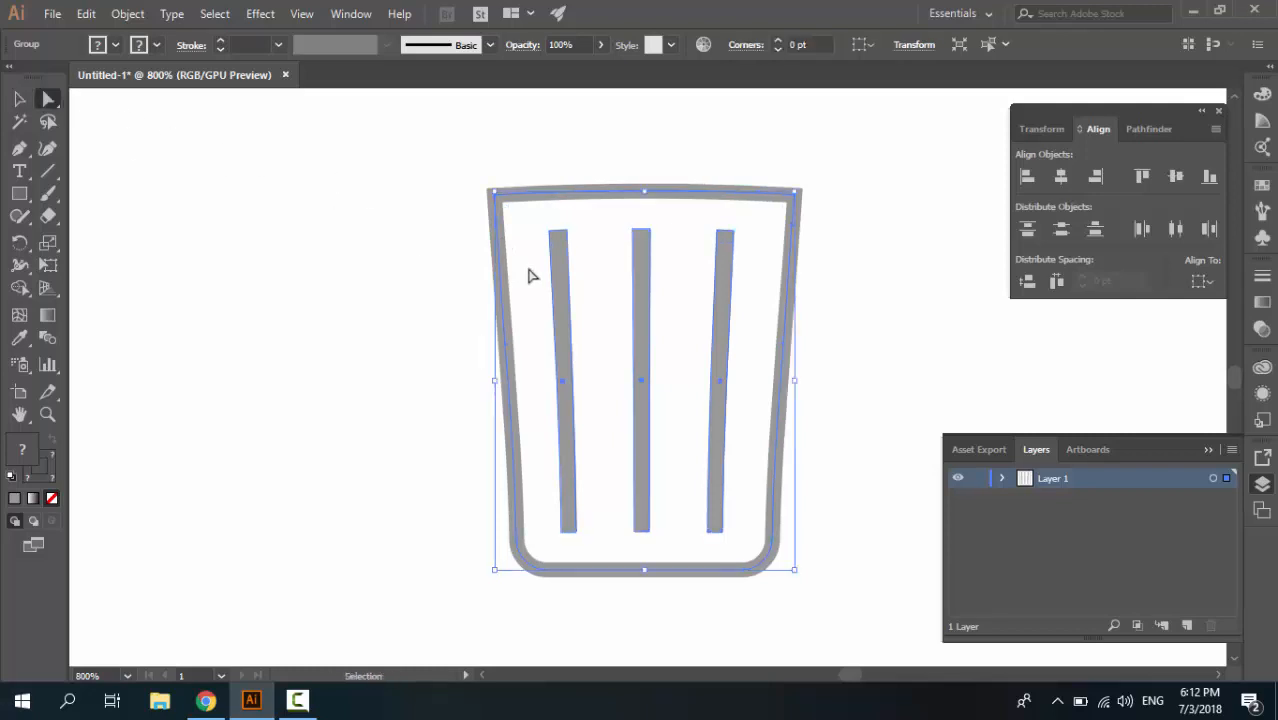
key("ctrl+plus")
key("ctrl+plus")
left_click_drag(531, 275, 485, 584)
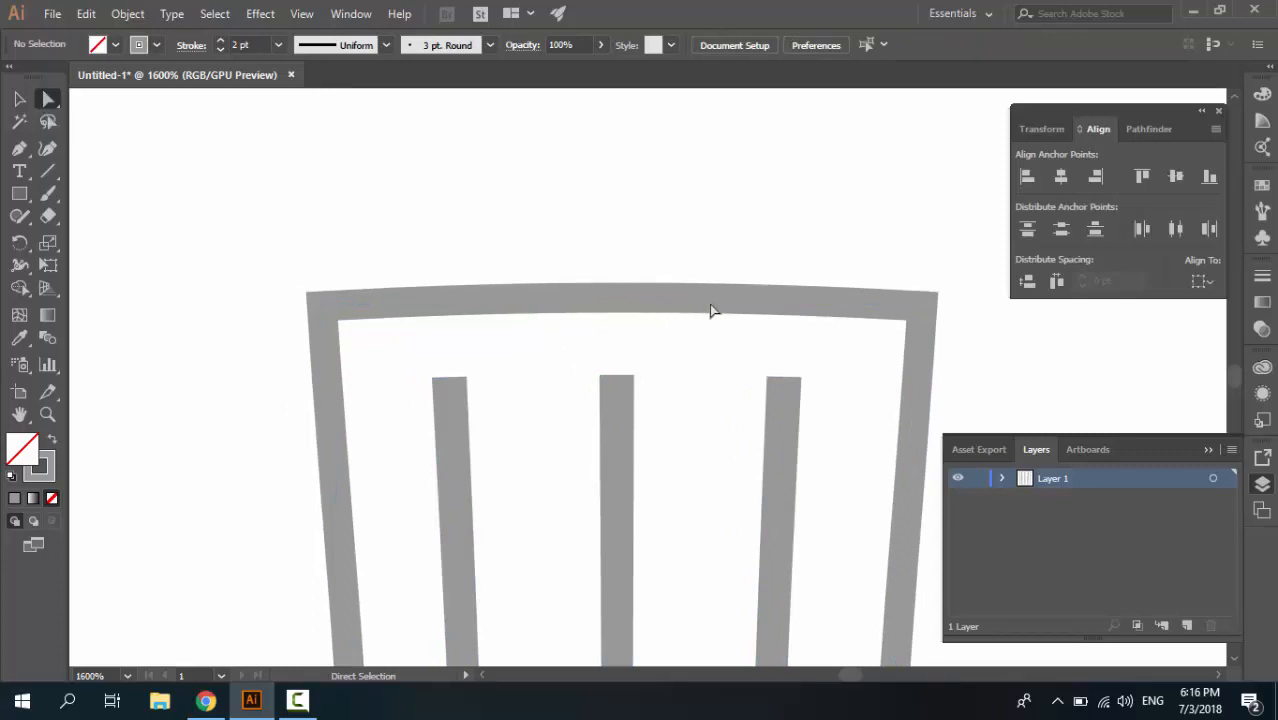
left_click(840, 304)
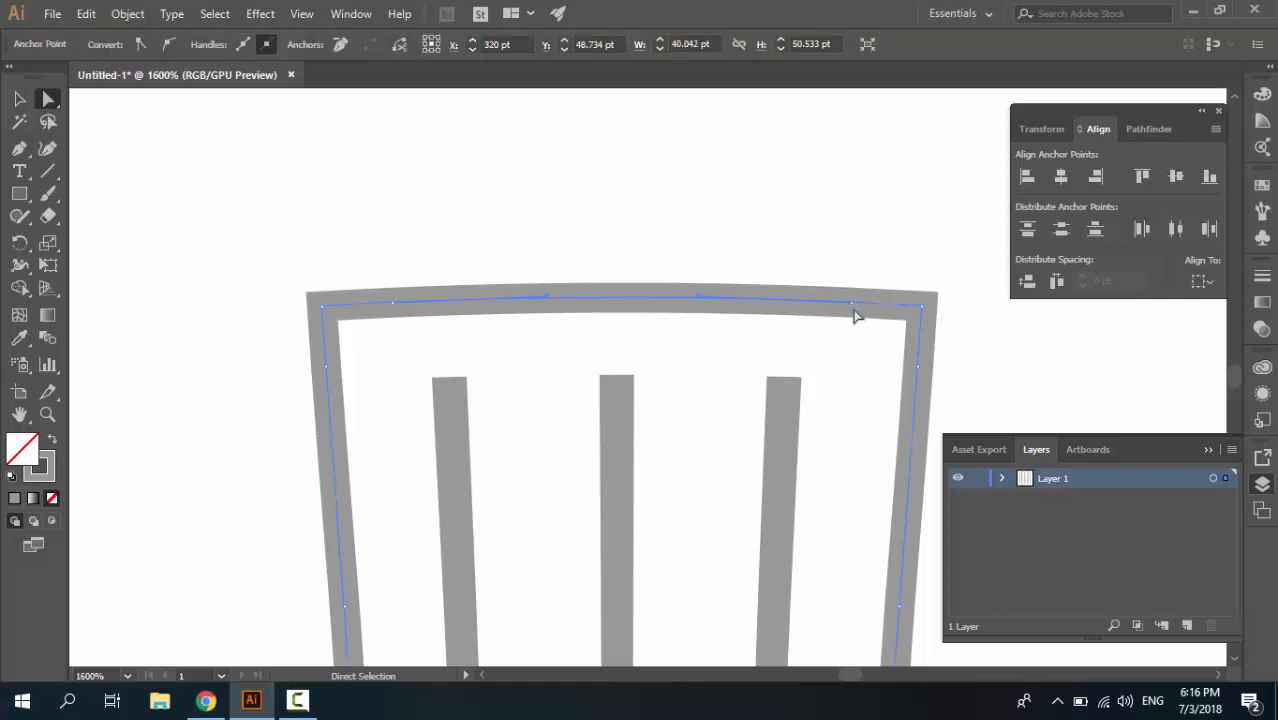
left_click(851, 304)
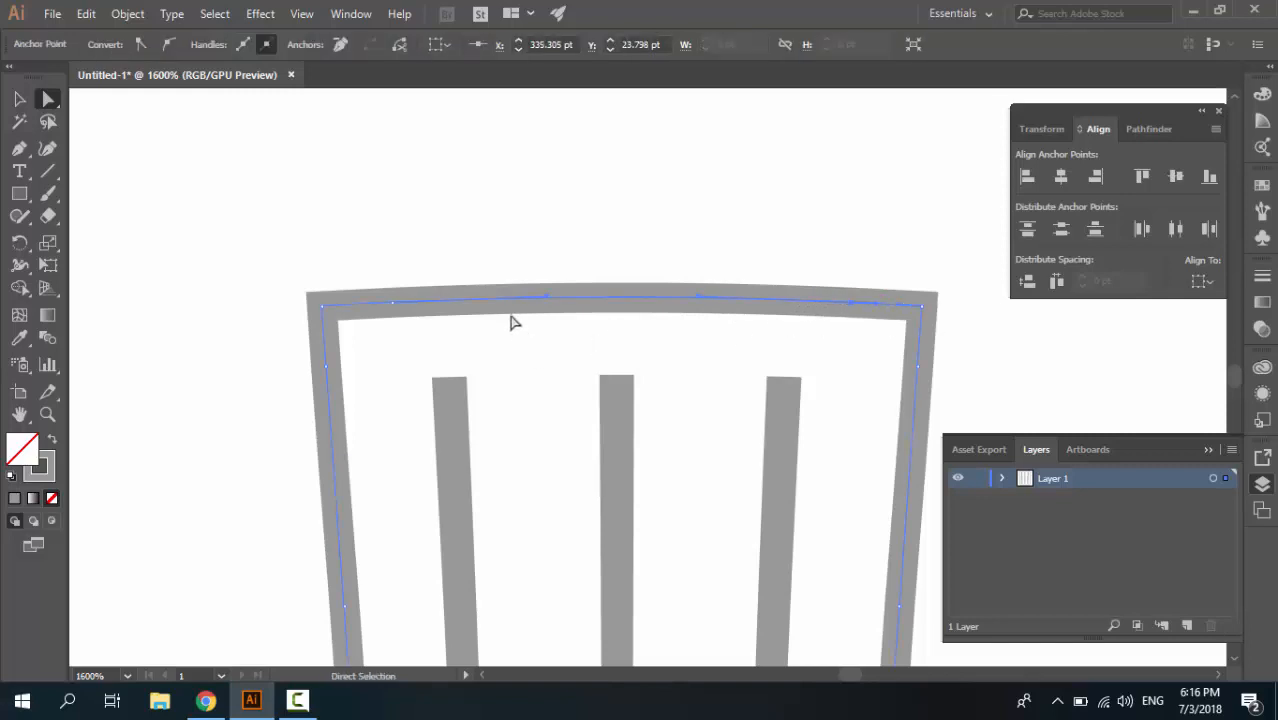
left_click(392, 304, "shift")
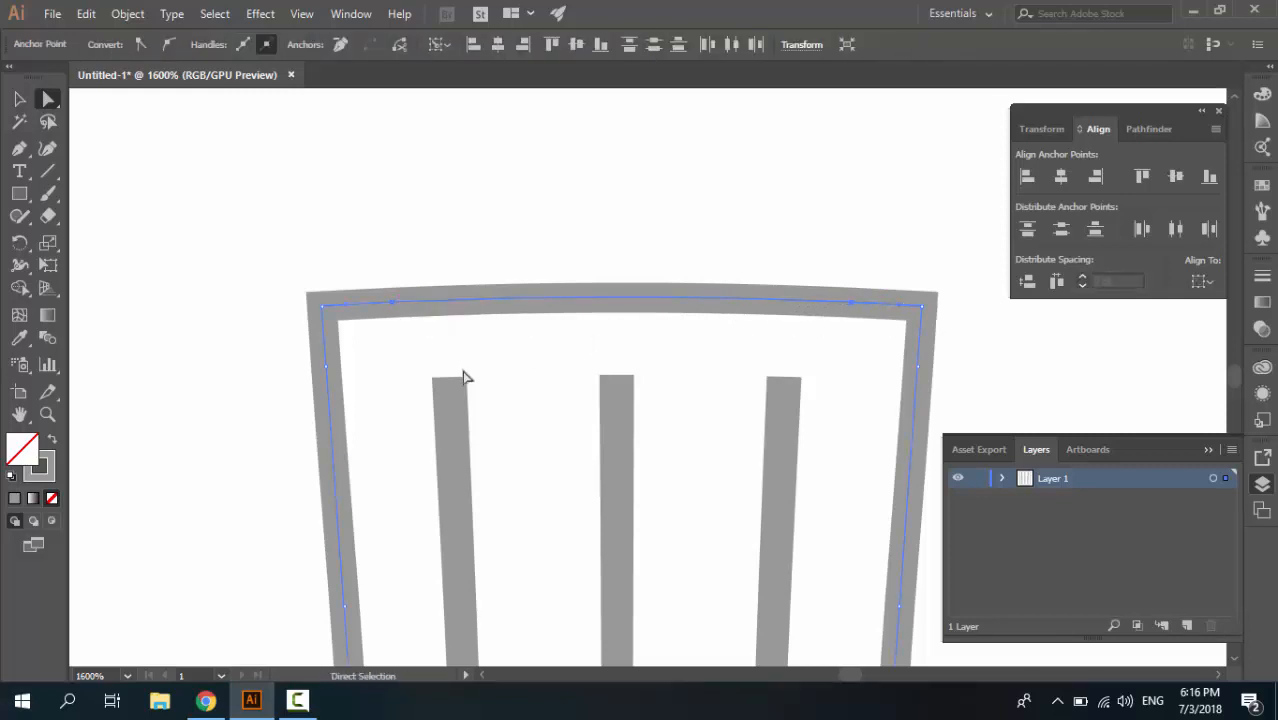
key("Delete")
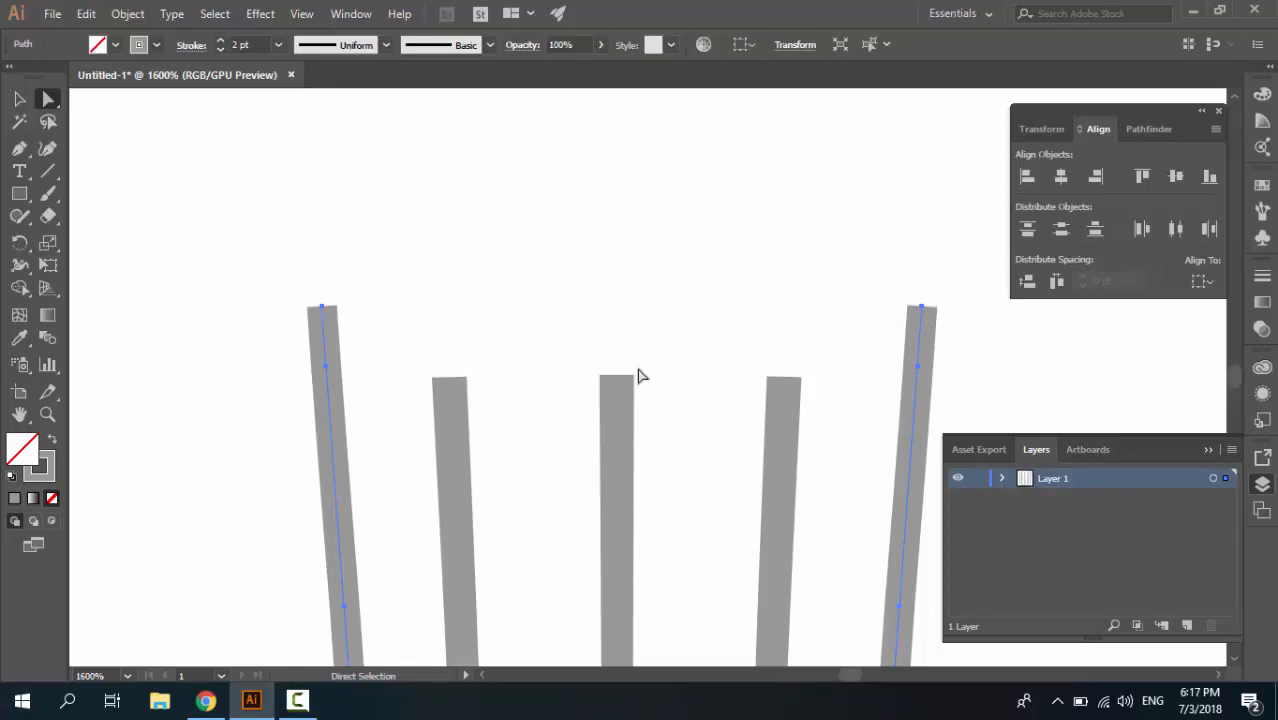
key("ctrl+minus")
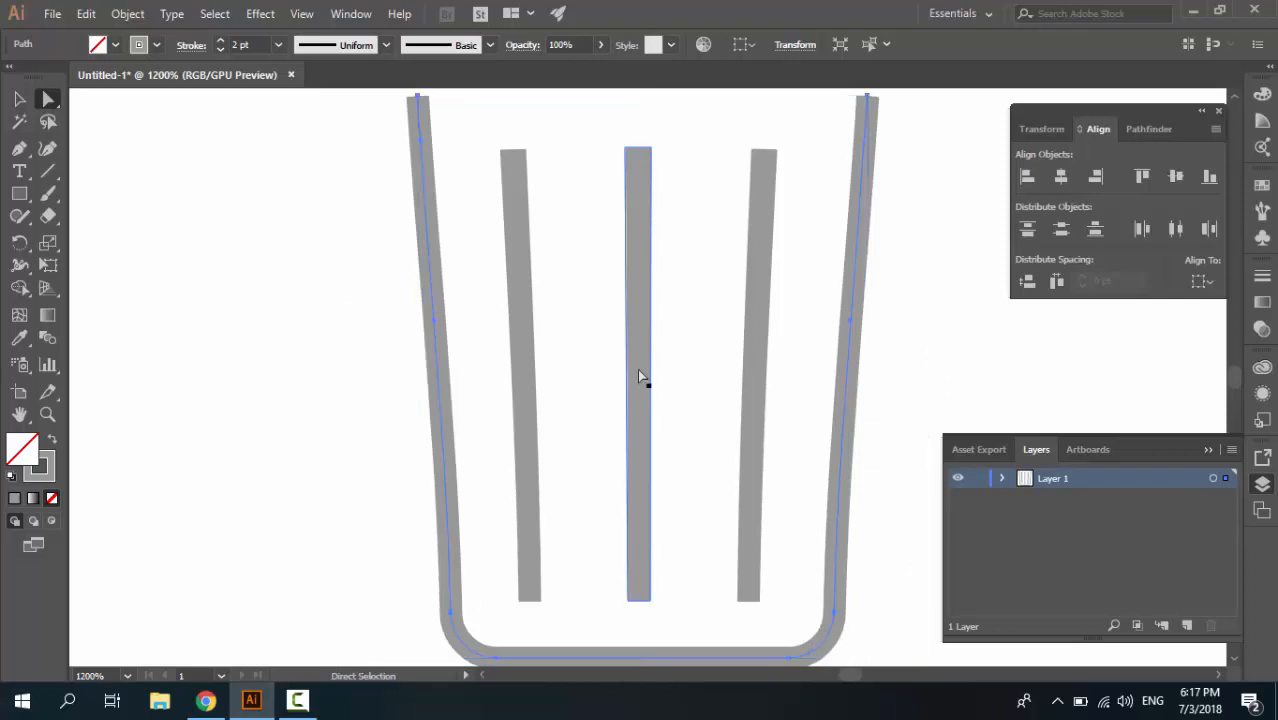
scroll(638, 370, "up", 3)
scroll(638, 377, "up", 2)
left_click(19, 194)
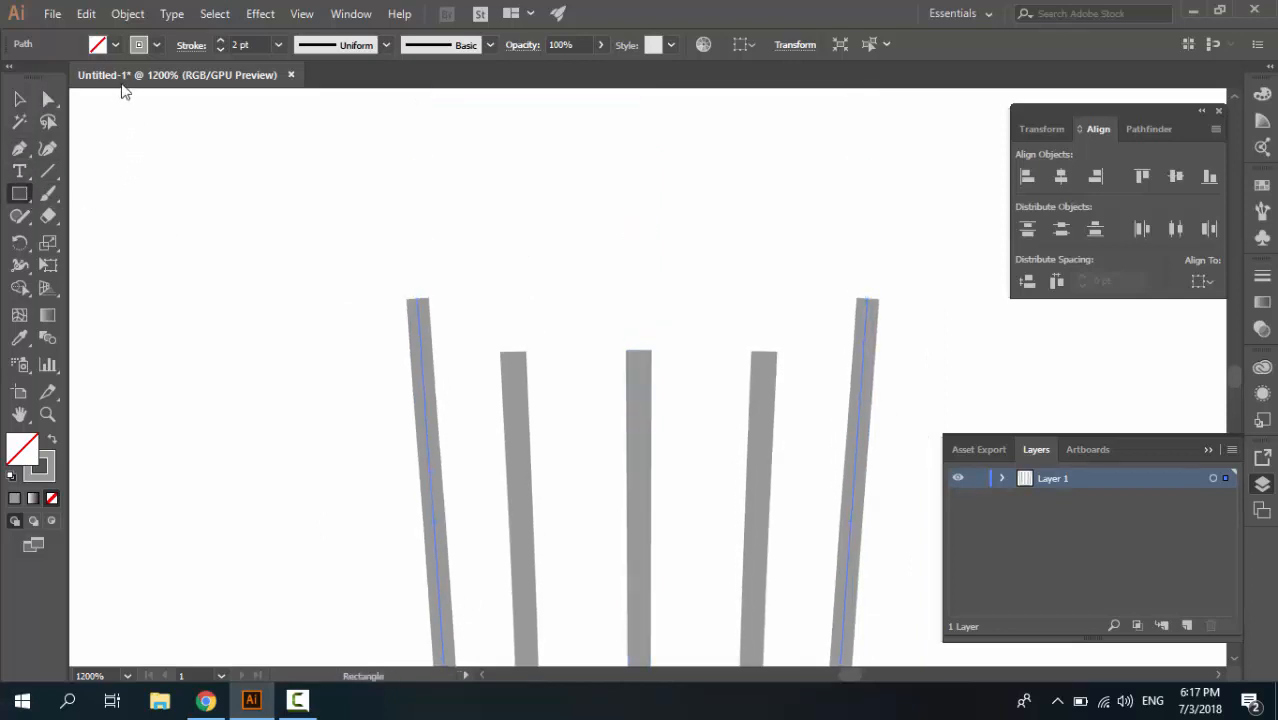
left_click(51, 437)
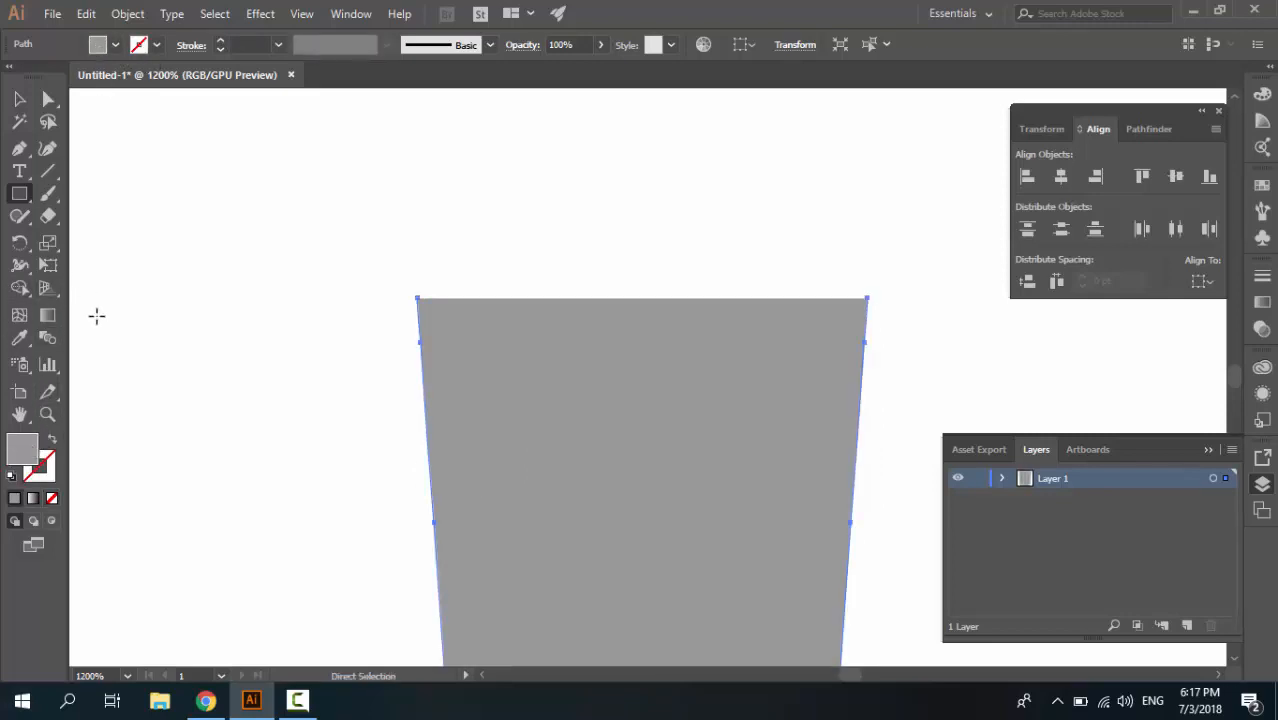
key("ctrl+z")
With nothing selected, draw a 46 × 2 pt rectangle with gray fill and no stroke above the trash can
left_click(21, 95)
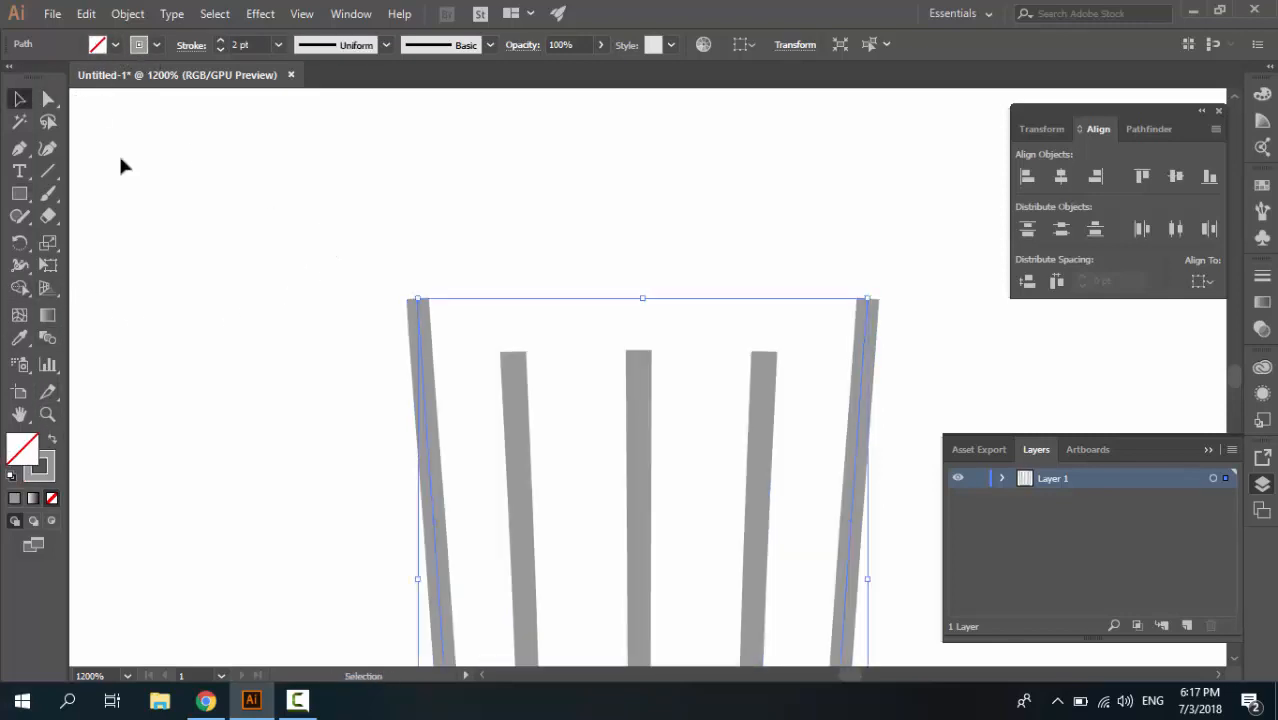
left_click(126, 218)
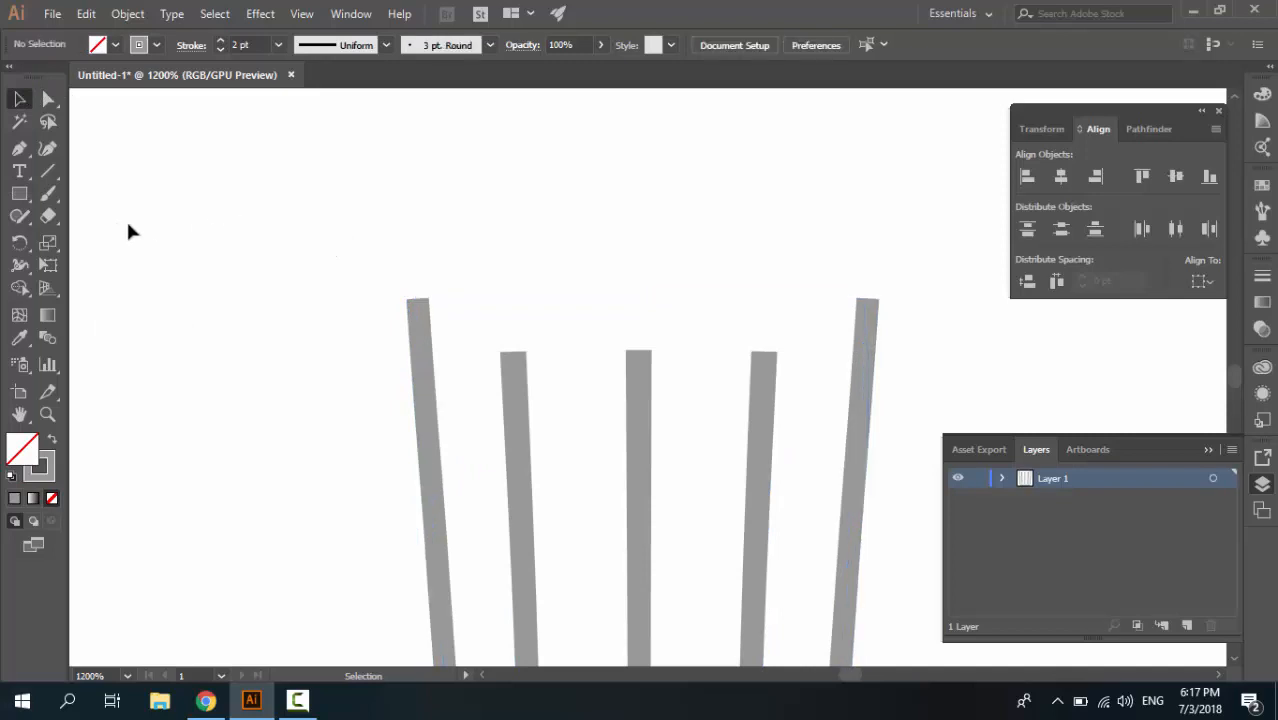
left_click(51, 437)
left_click(20, 195)
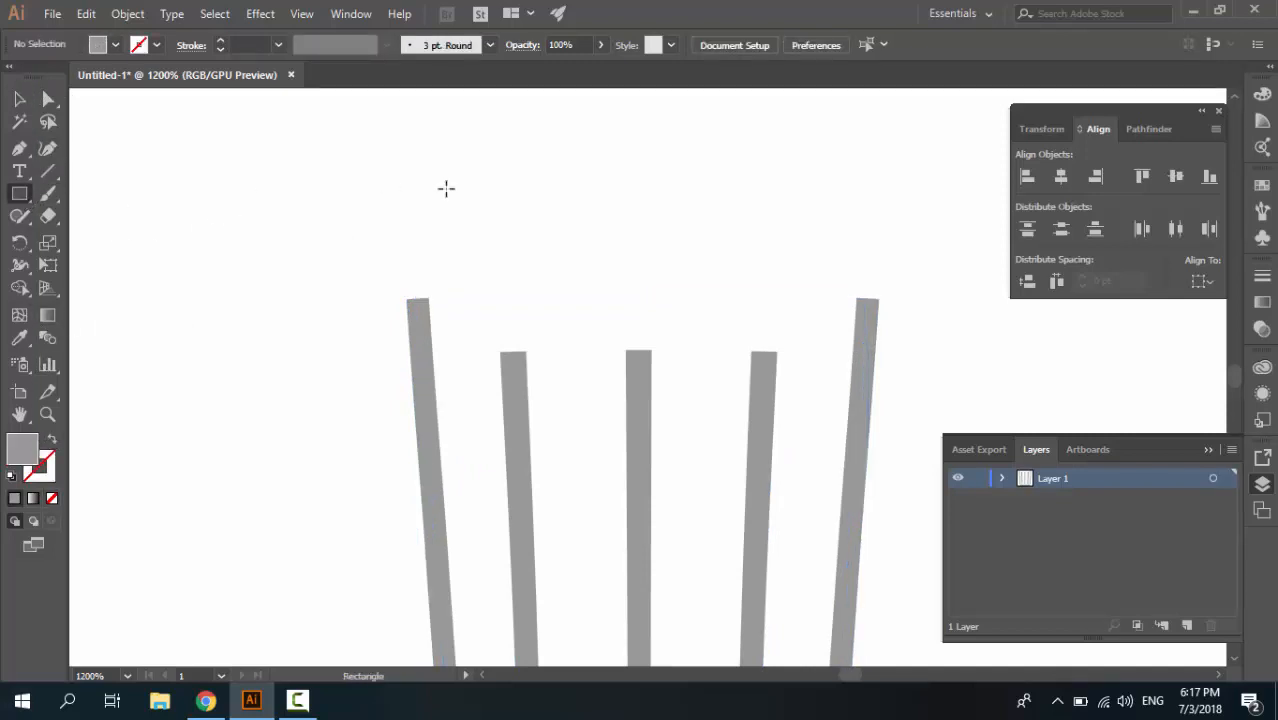
left_click(445, 188)
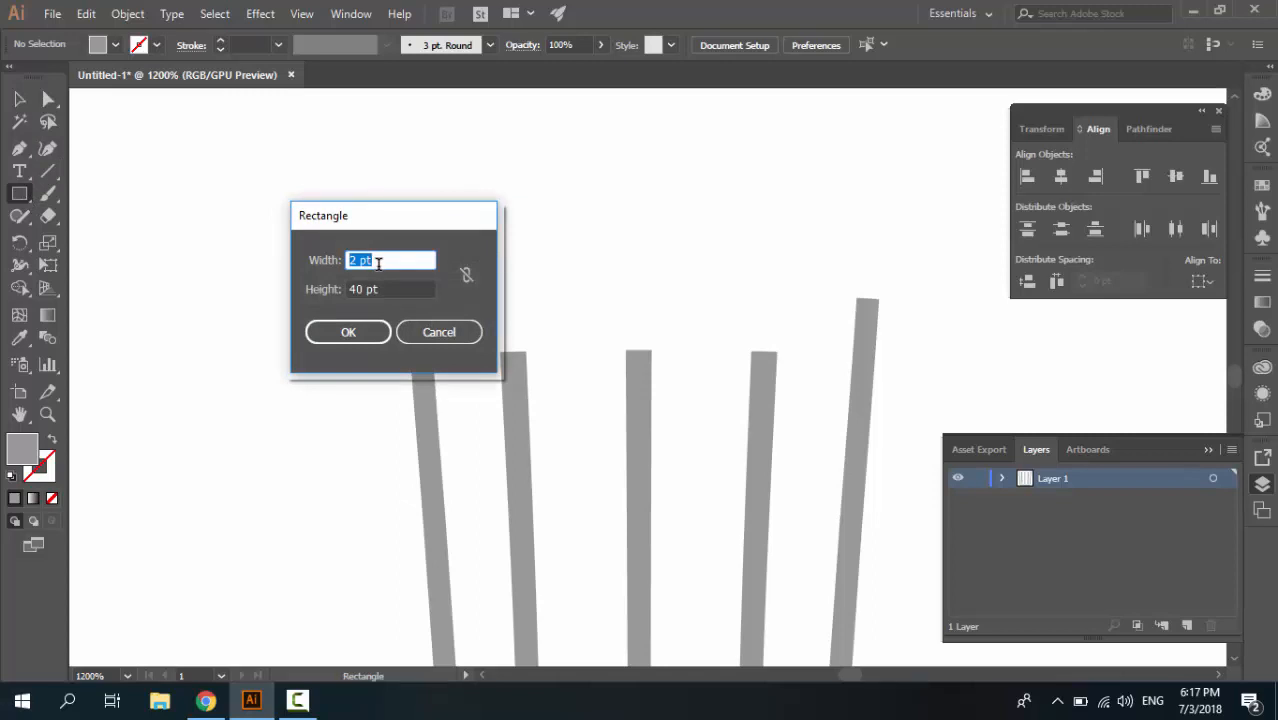
type("46")
key("Tab")
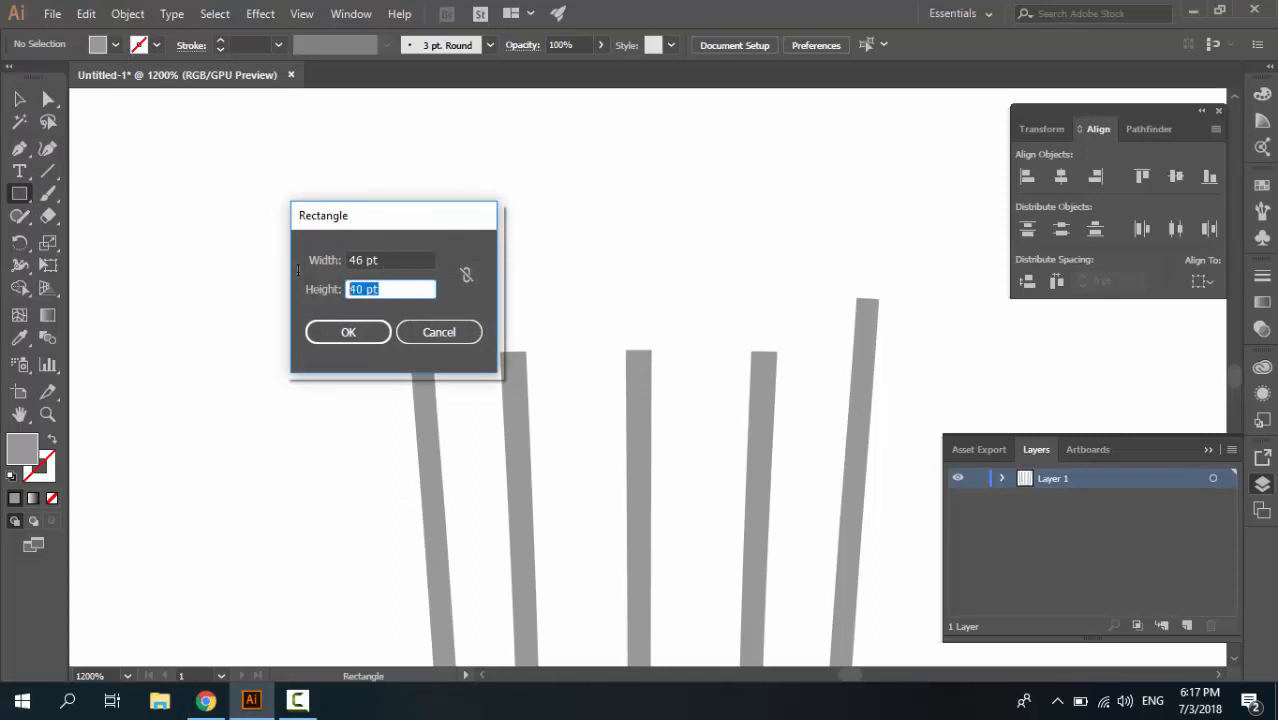
type("2")
left_click(340, 332)
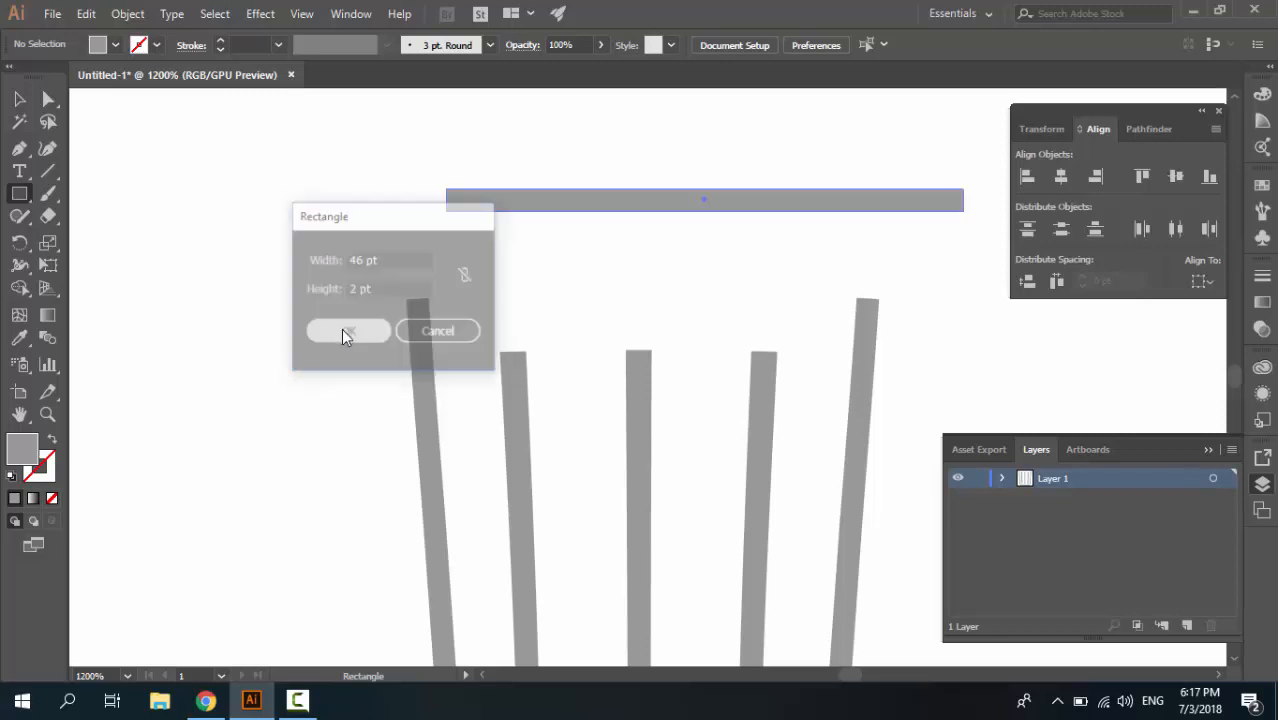
Using the trash can group as the key object, align the new rectangle to its horizontal center and top edge
left_click(30, 102)
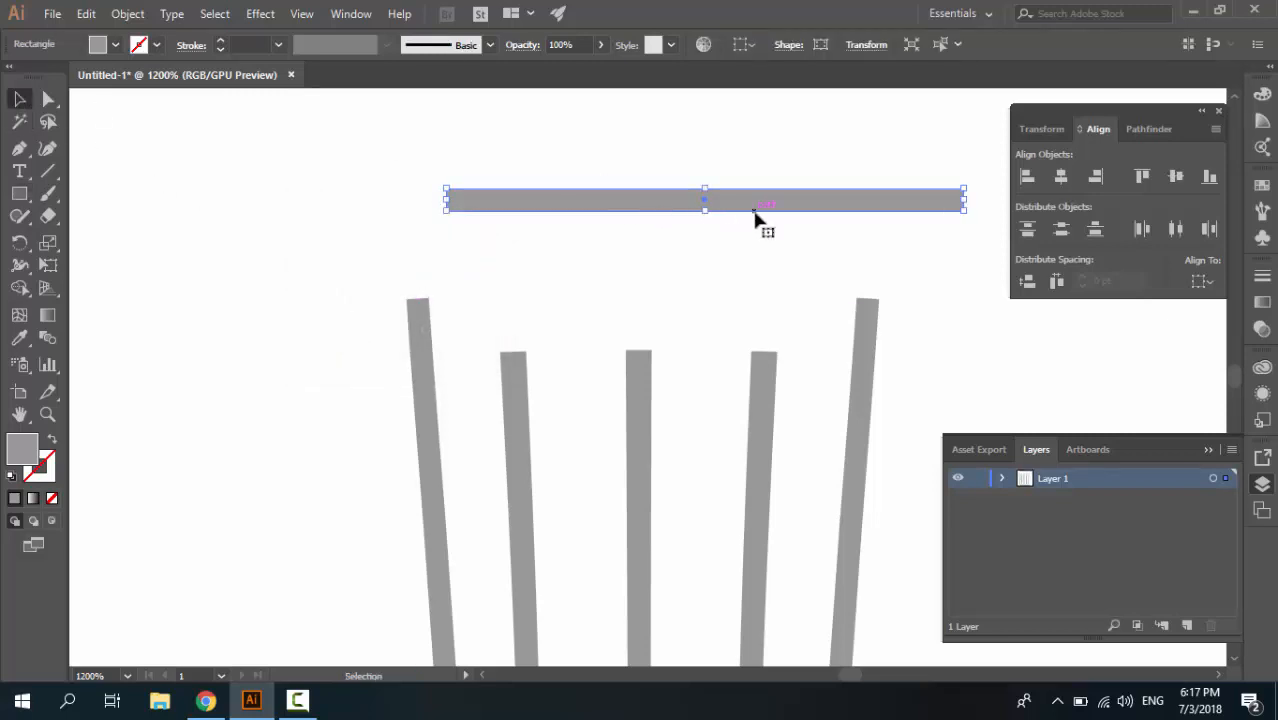
left_click_drag(777, 206, 725, 258)
left_click(642, 372)
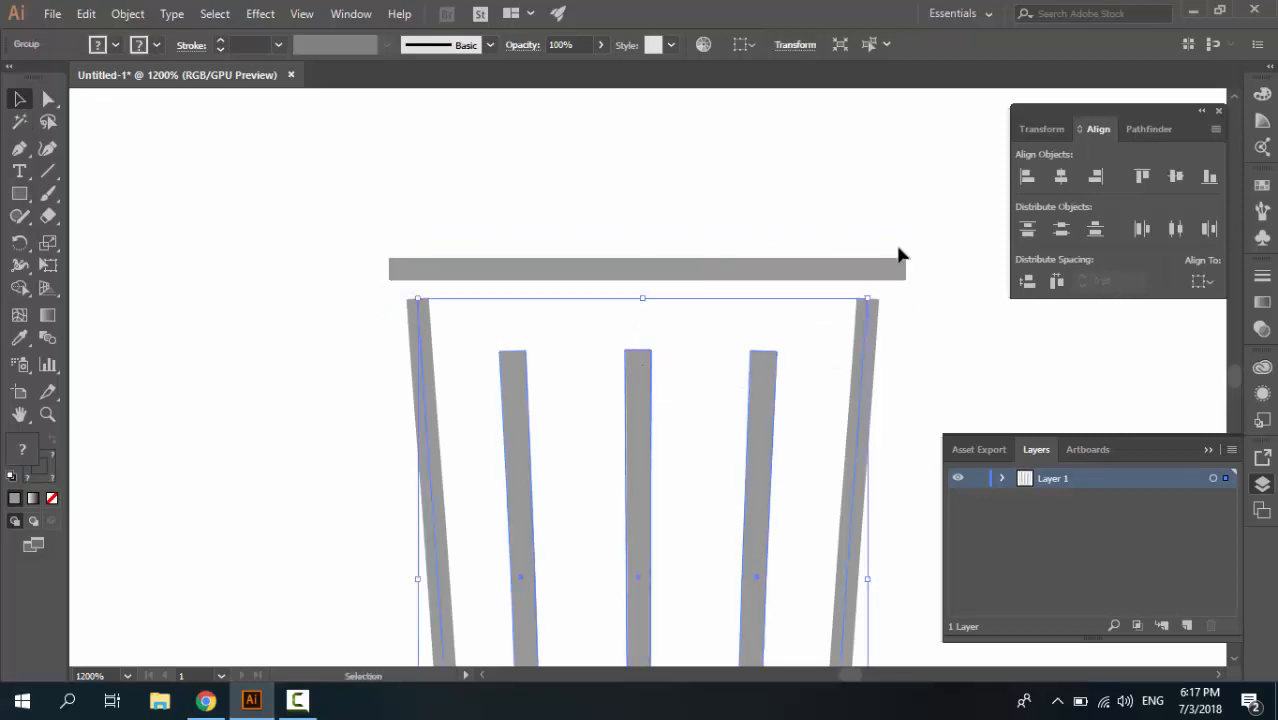
left_click(878, 270, "shift")
left_click(1199, 283)
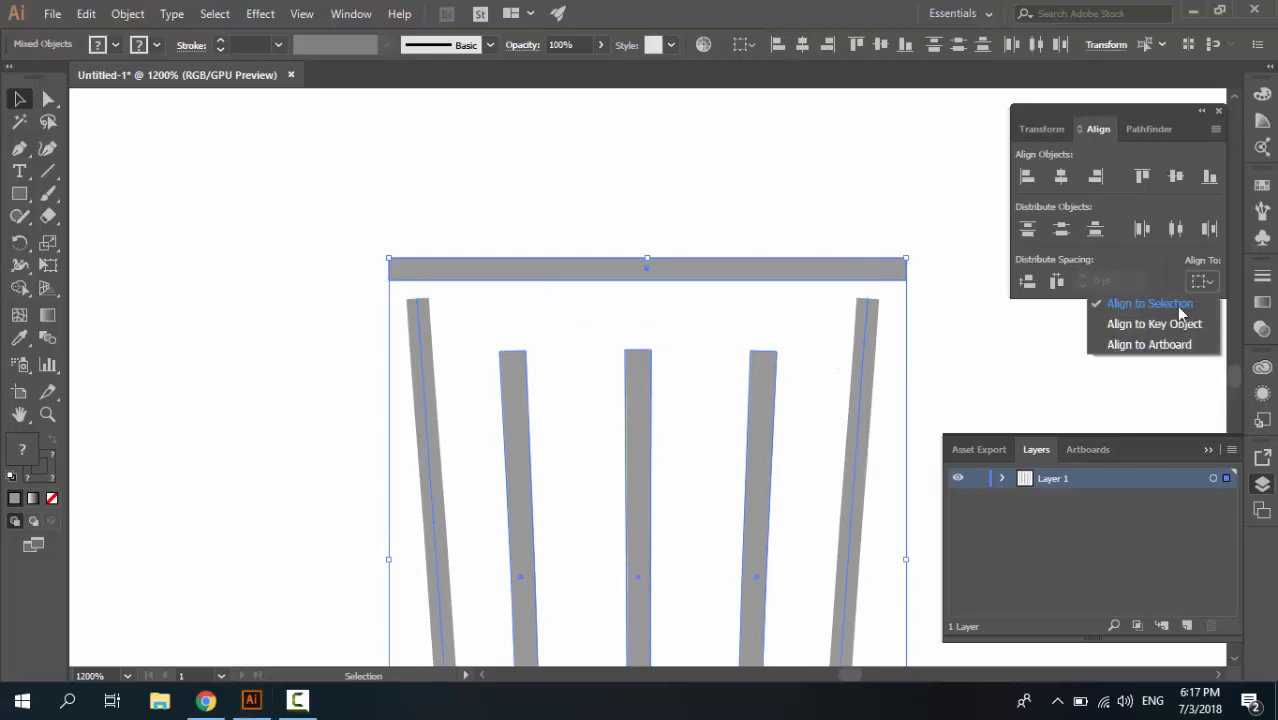
left_click(1100, 324)
left_click(866, 349)
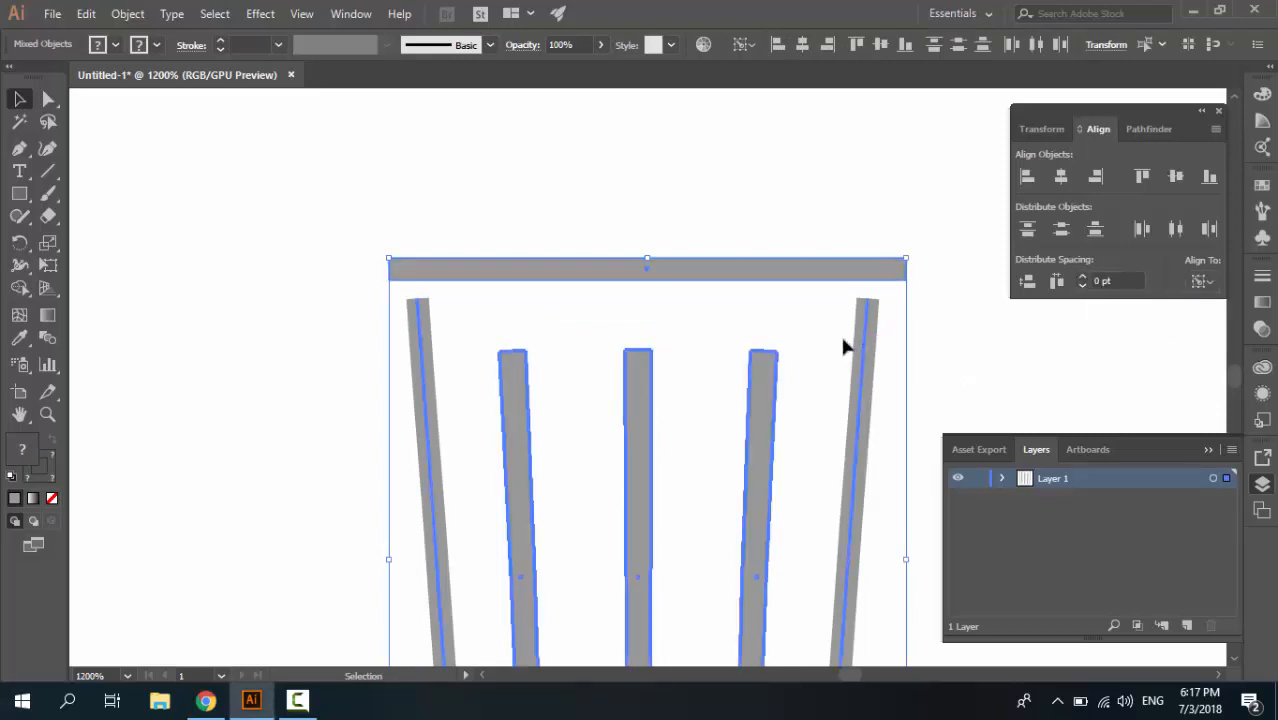
left_click(1061, 176)
left_click(1142, 176)
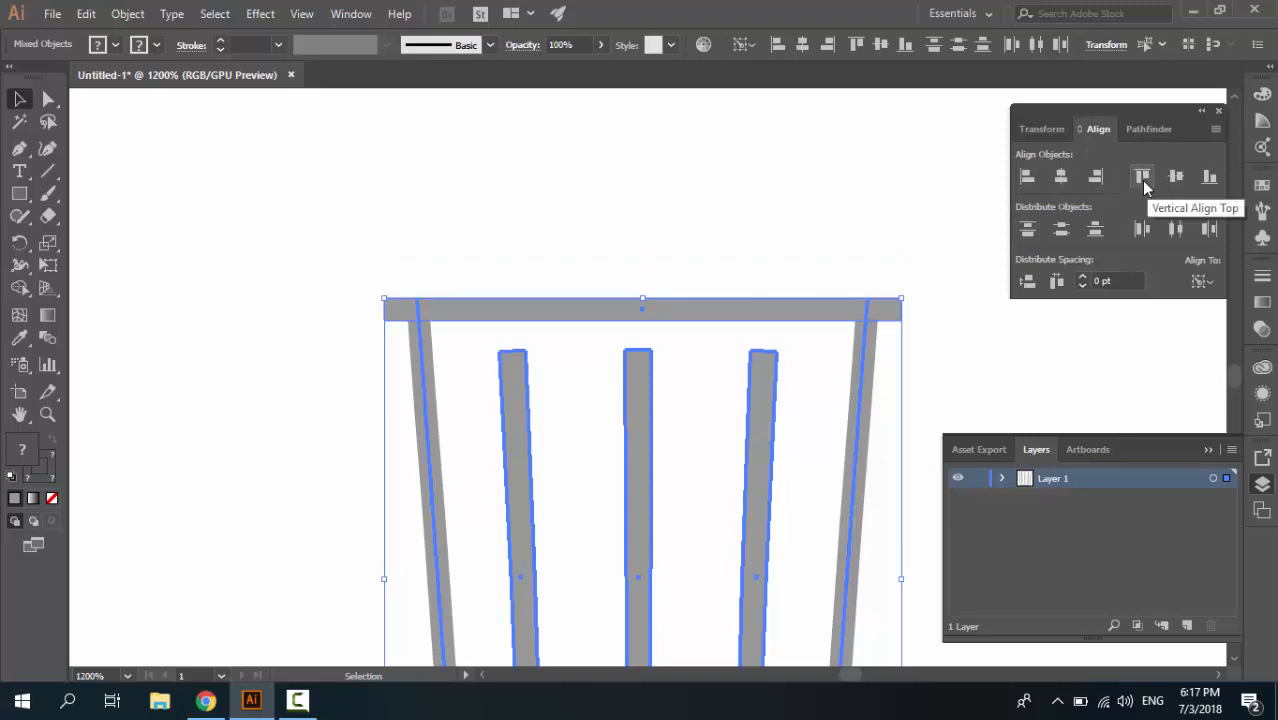
left_click(330, 217)
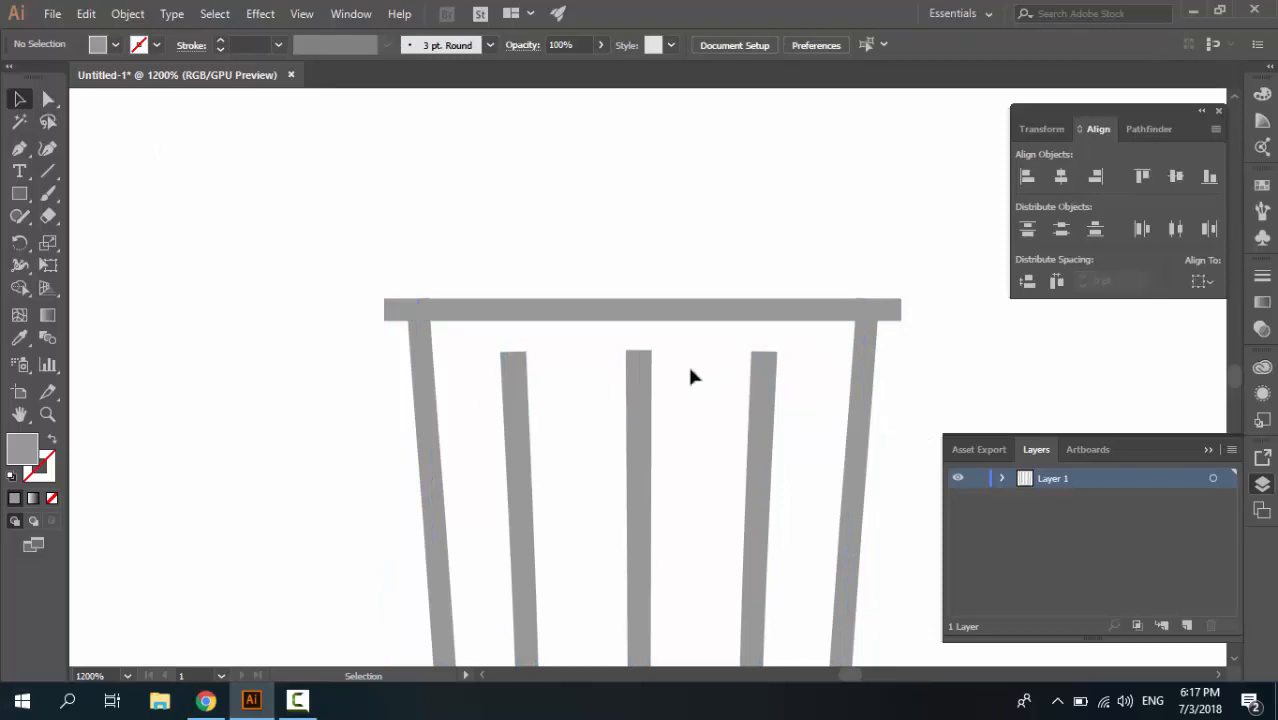
Move the horizontal lid bar straight up by about half its height and deselect it
key("ctrl+plus")
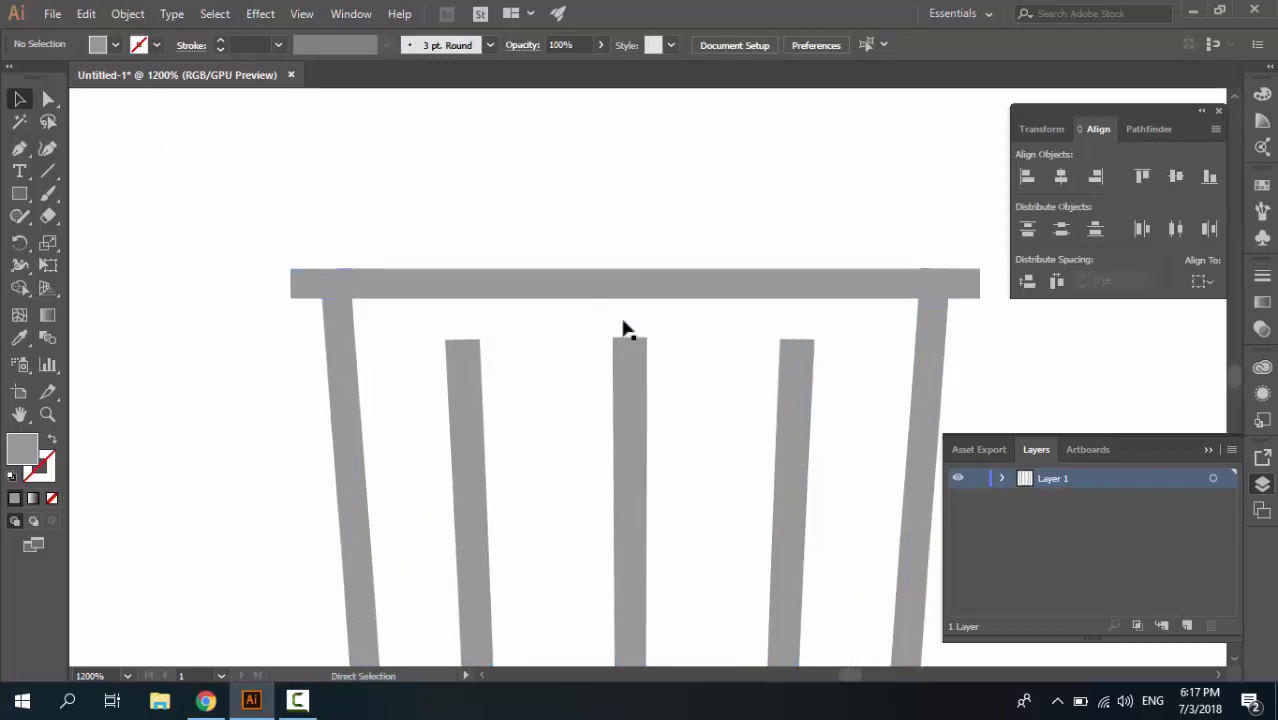
left_click(642, 285)
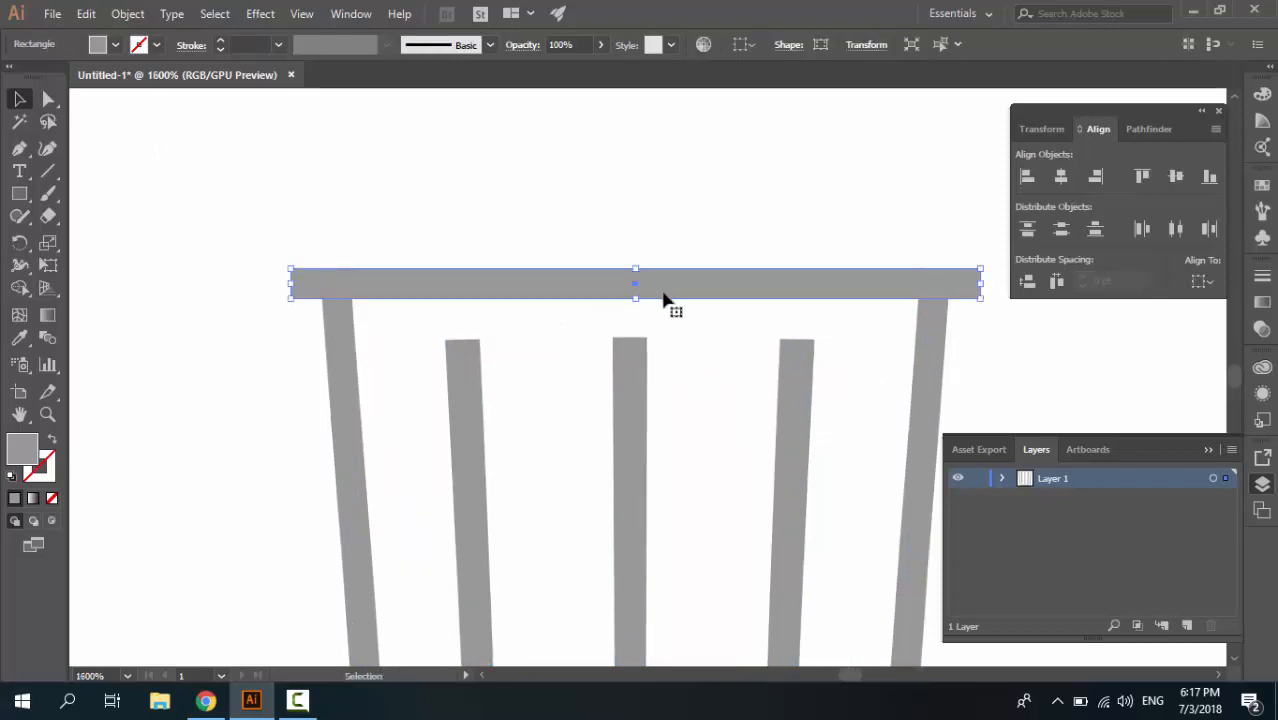
left_click_drag(663, 296, 661, 284)
left_click(801, 316)
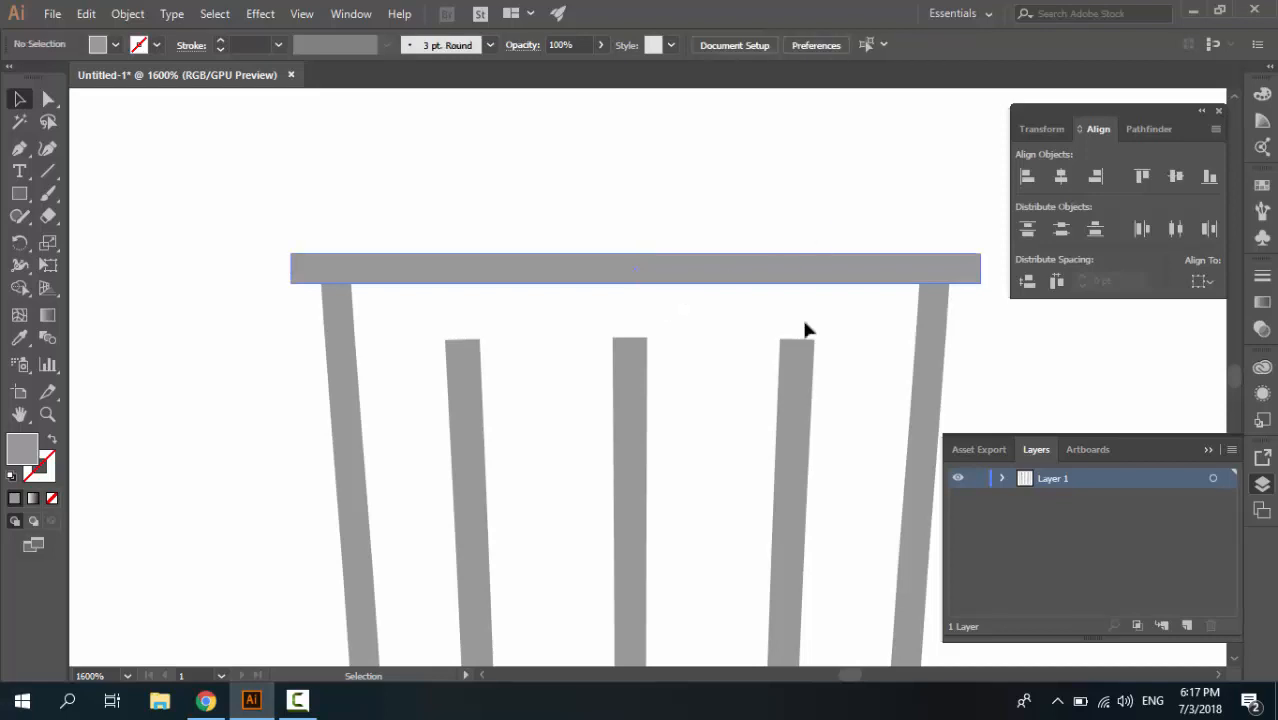
key("ctrl+minus")
key("ctrl+minus")
key("ctrl+minus")
key("ctrl+minus")
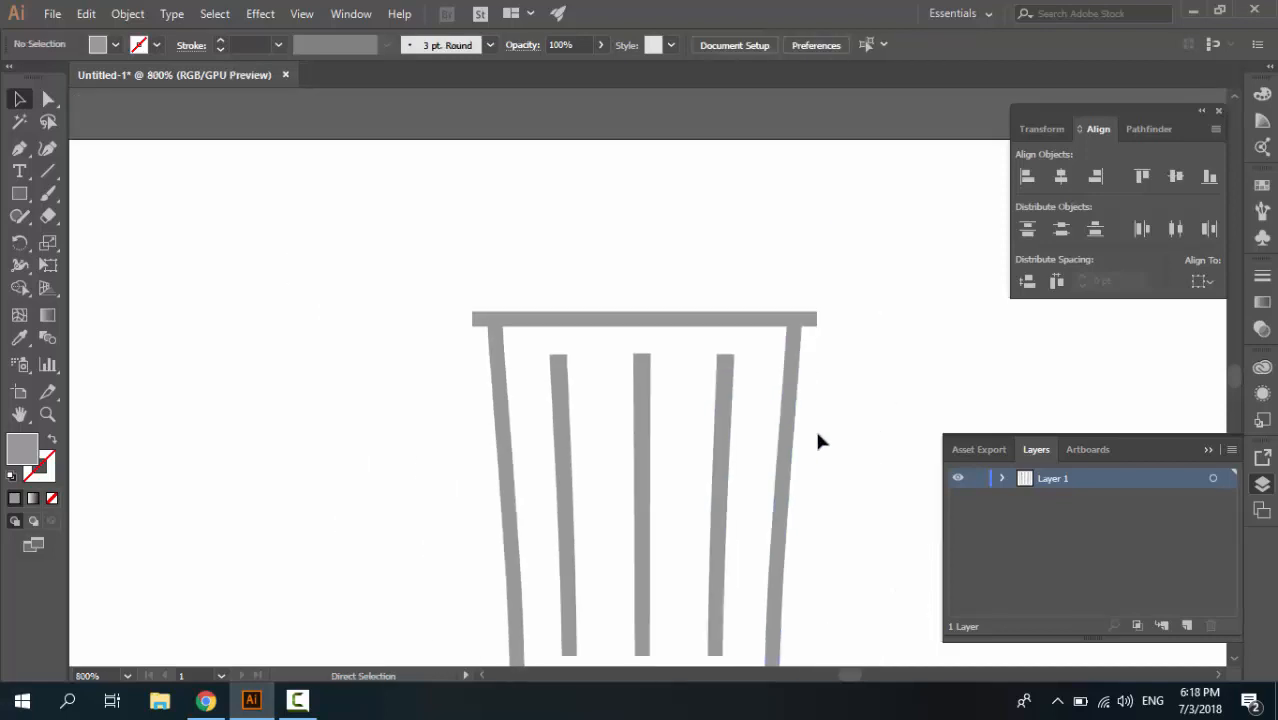
key("ctrl+plus")
key("ctrl+plus")
key("ctrl+minus")
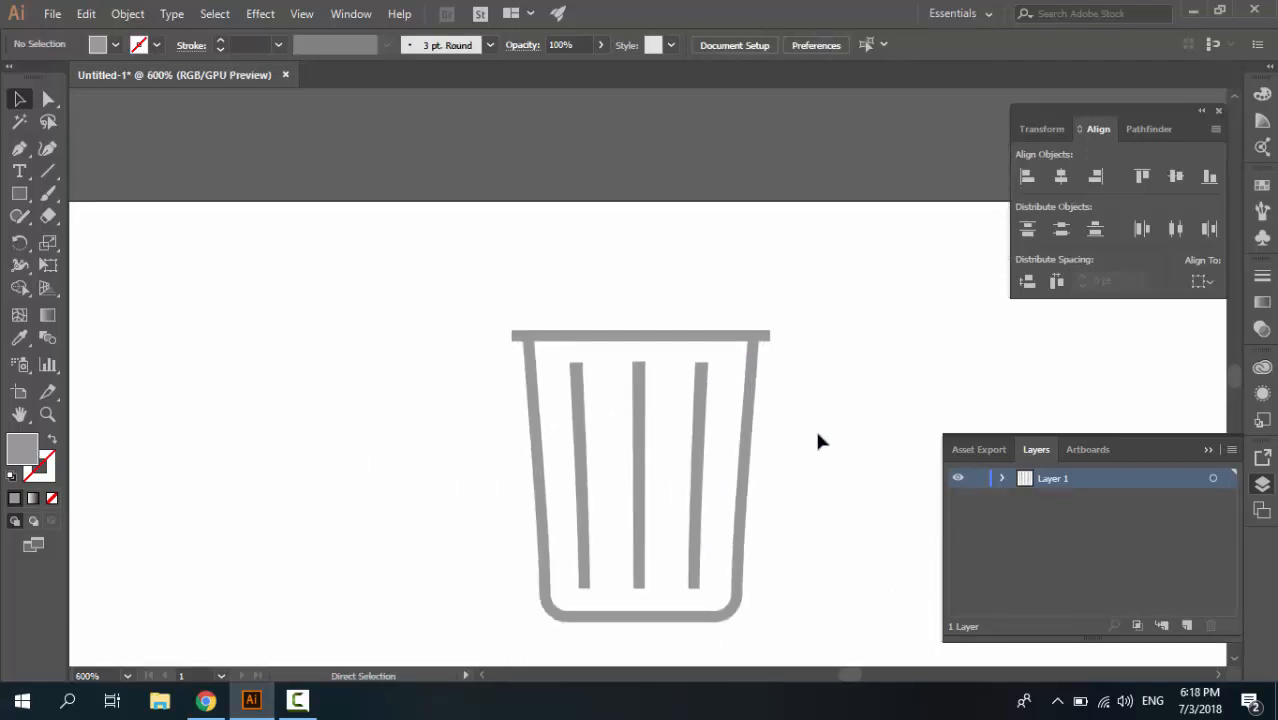
key("ctrl+plus")
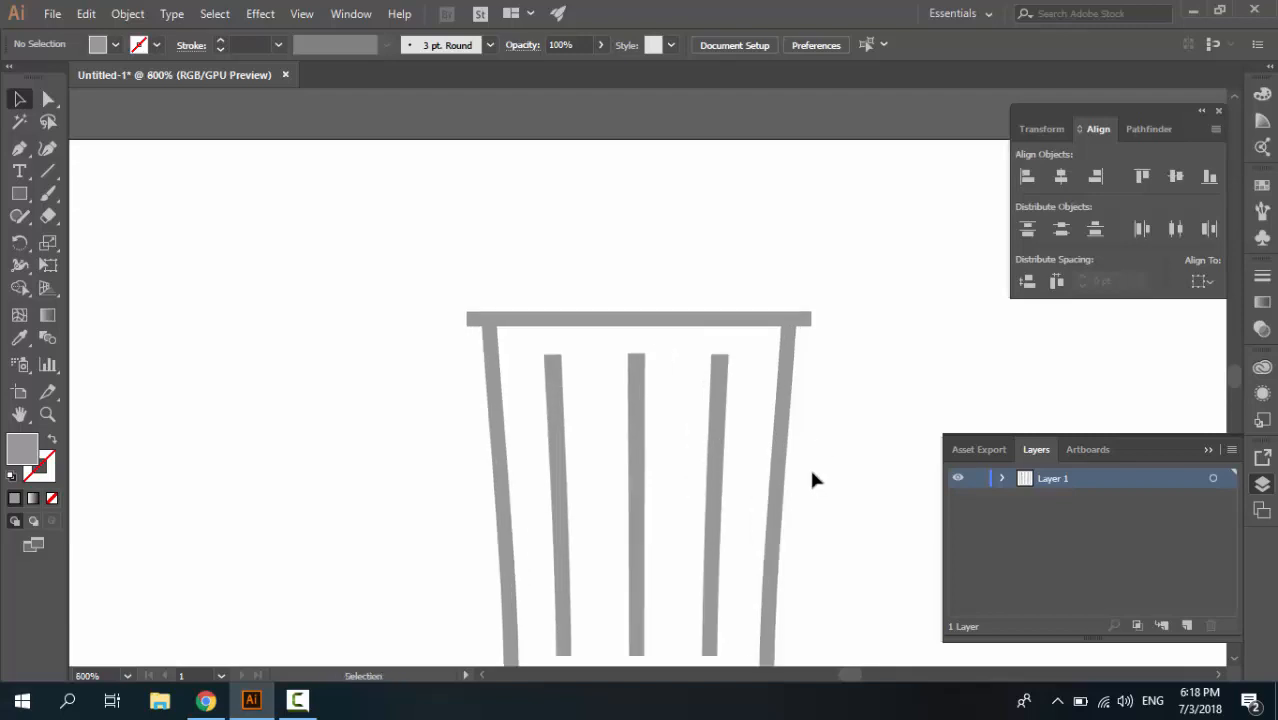
Draw a 16 × 10 pt rounded rectangle with a 4 pt corner radius for the lid handle
left_click_drag(19, 193, 110, 214)
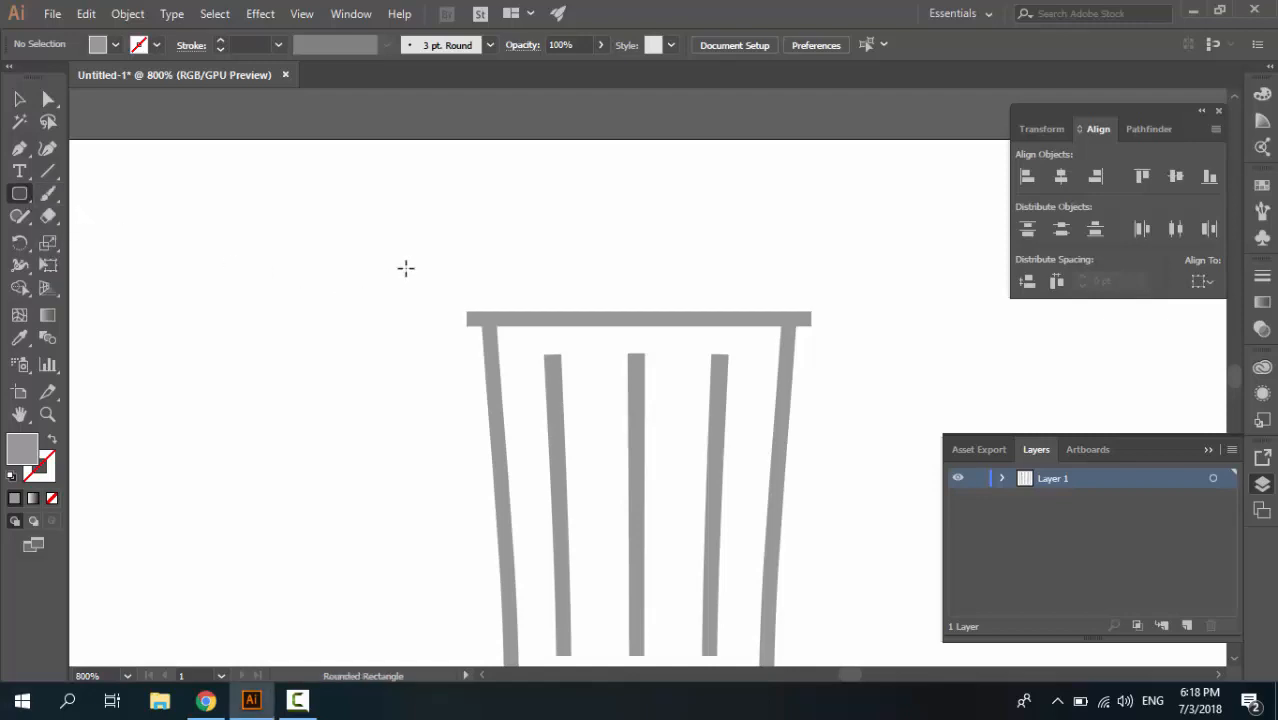
left_click(465, 267)
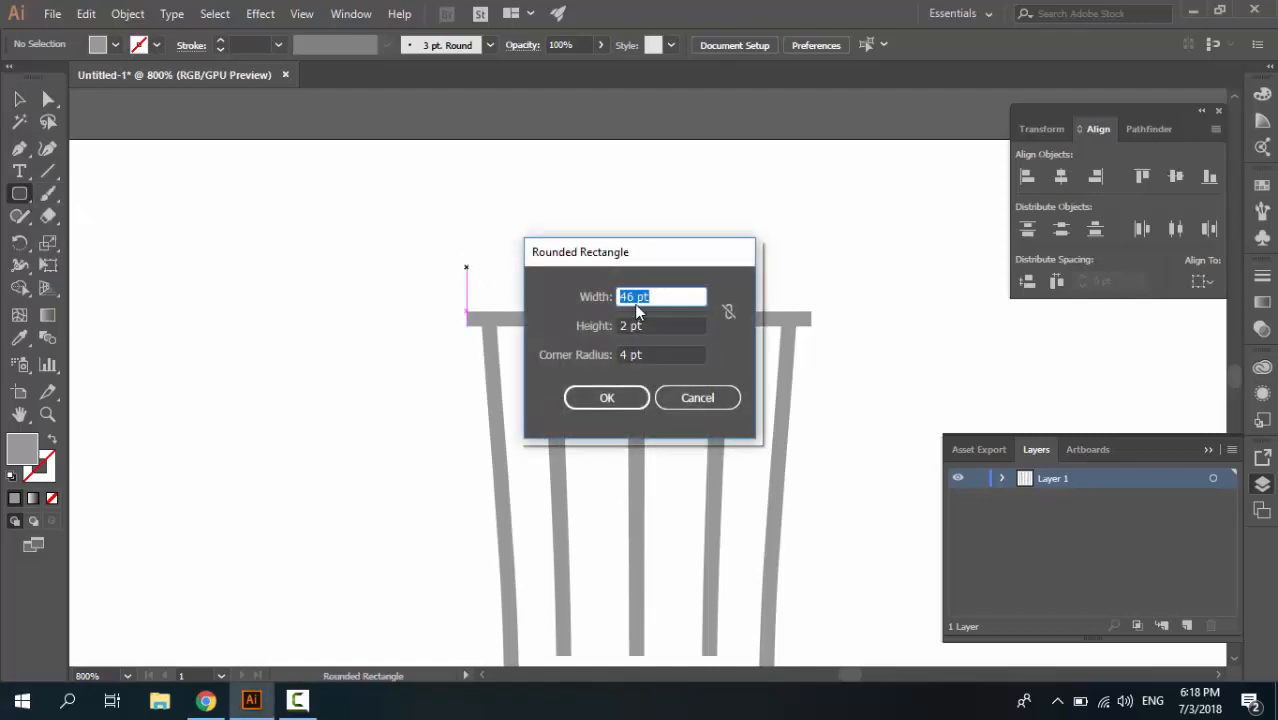
type("16")
key("Tab")
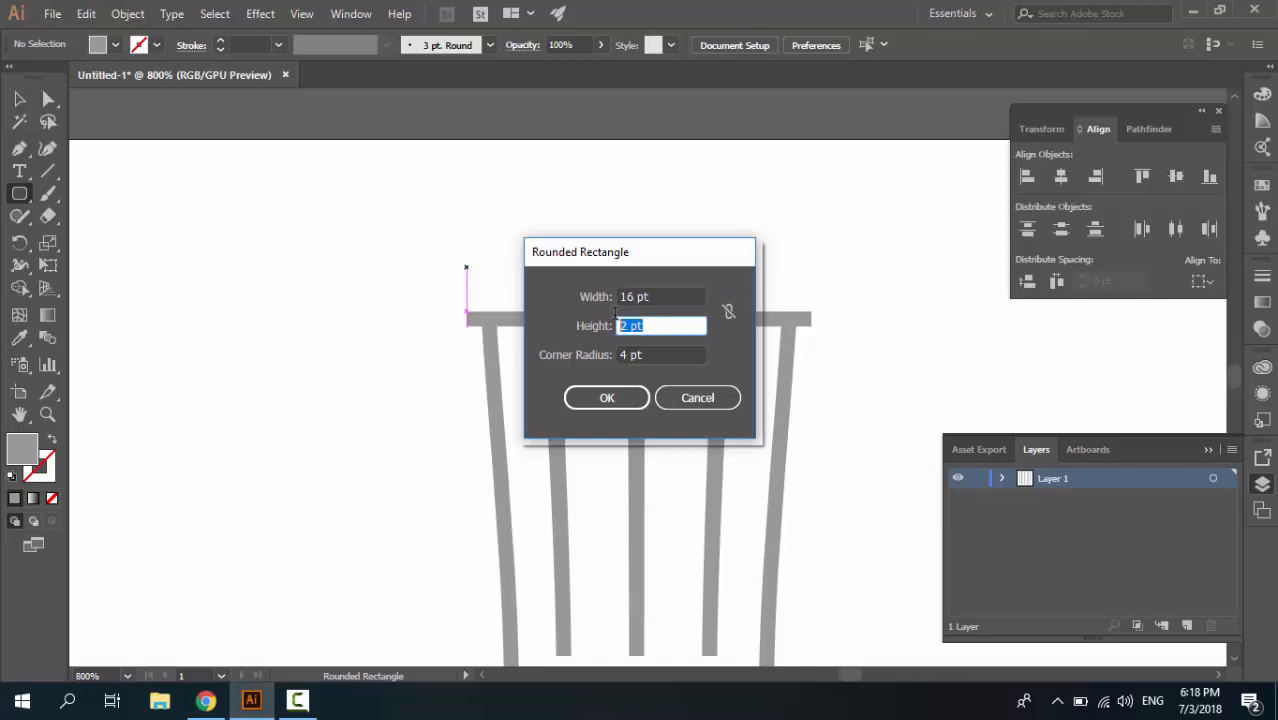
type("10")
left_click(612, 398)
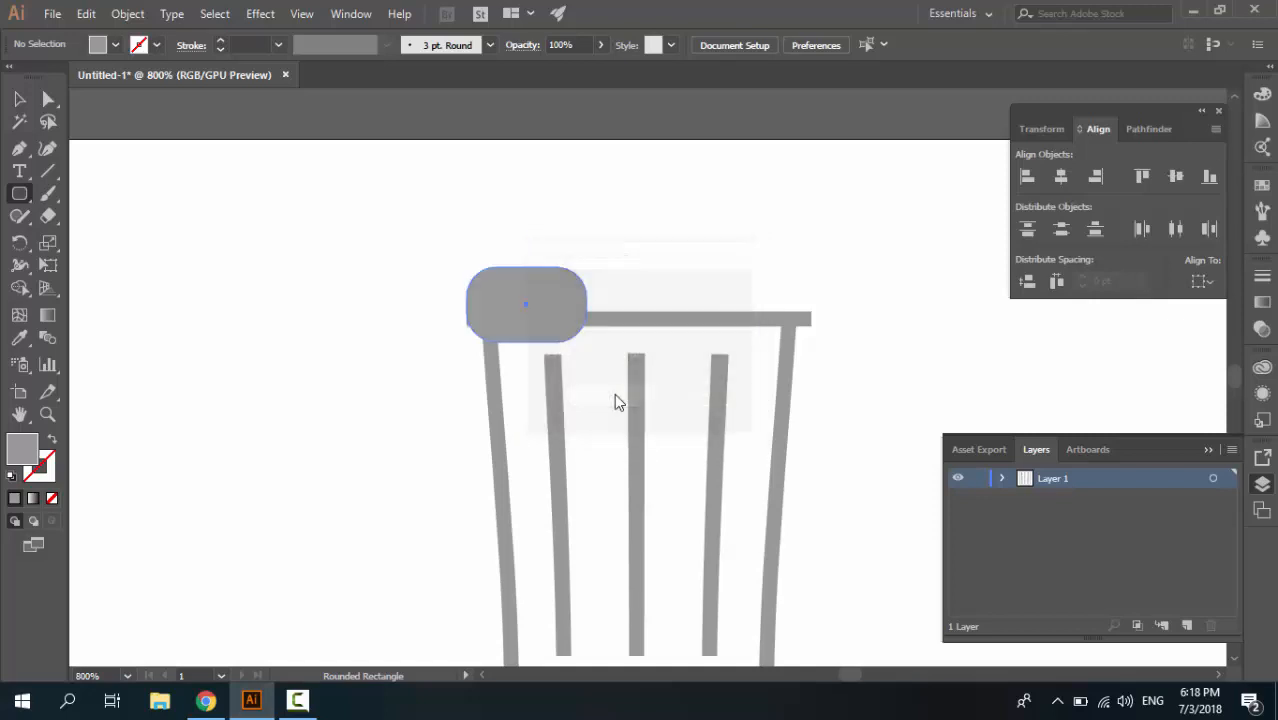
Swap the rounded rectangle's fill and stroke so it is a gray outline, and set its stroke to 2 pt
left_click(53, 438)
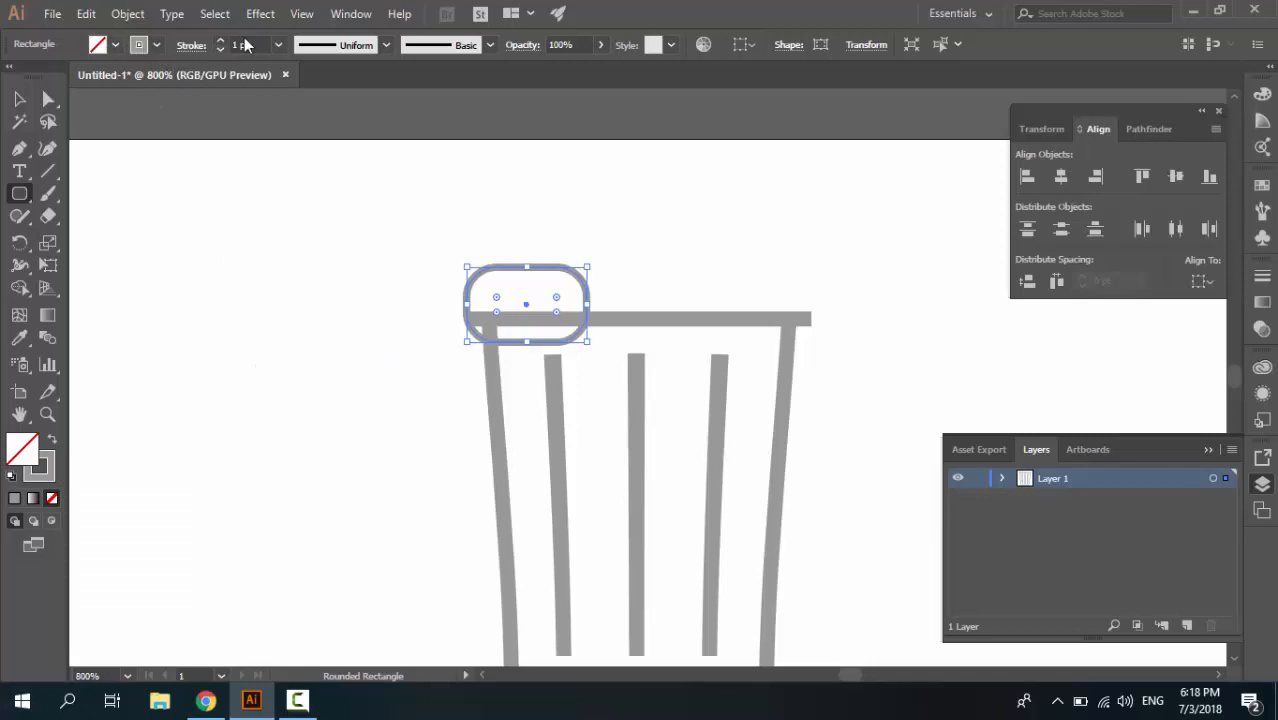
left_click(220, 40)
Move the rounded handle outline to the middle of the lid bar so it straddles the bar, and deselect it
left_click(18, 102)
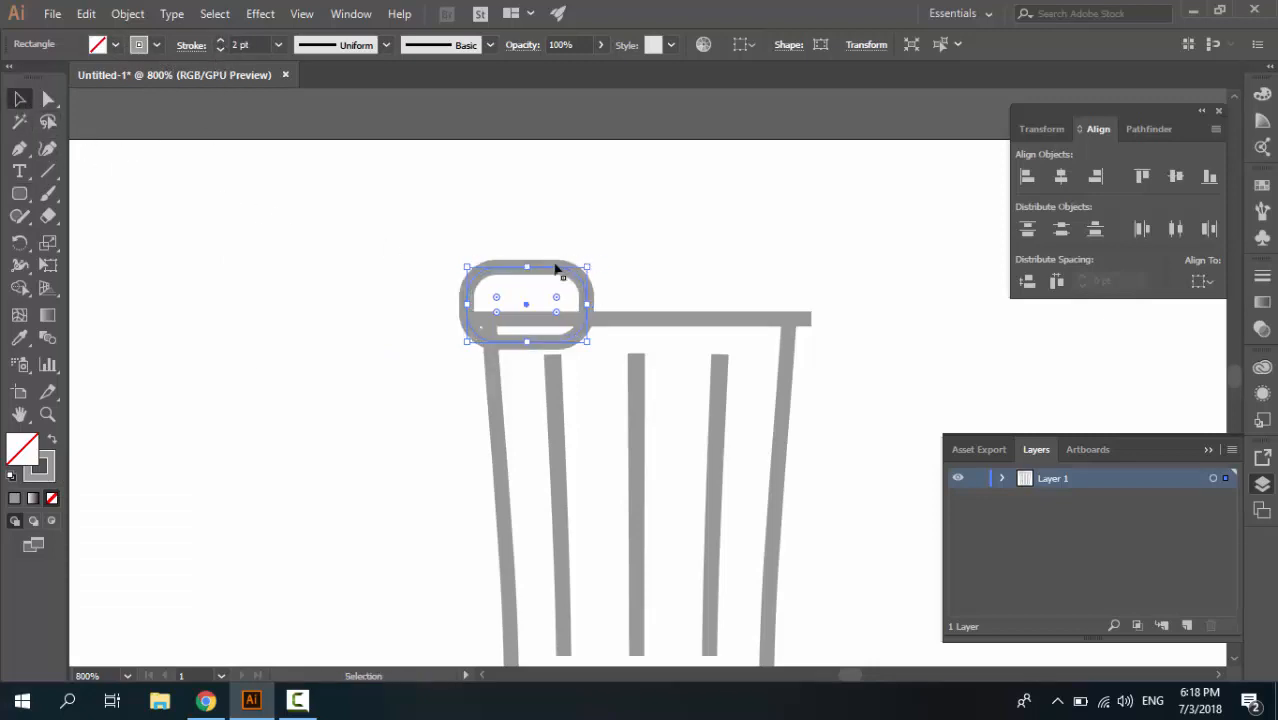
left_click_drag(547, 277, 662, 283)
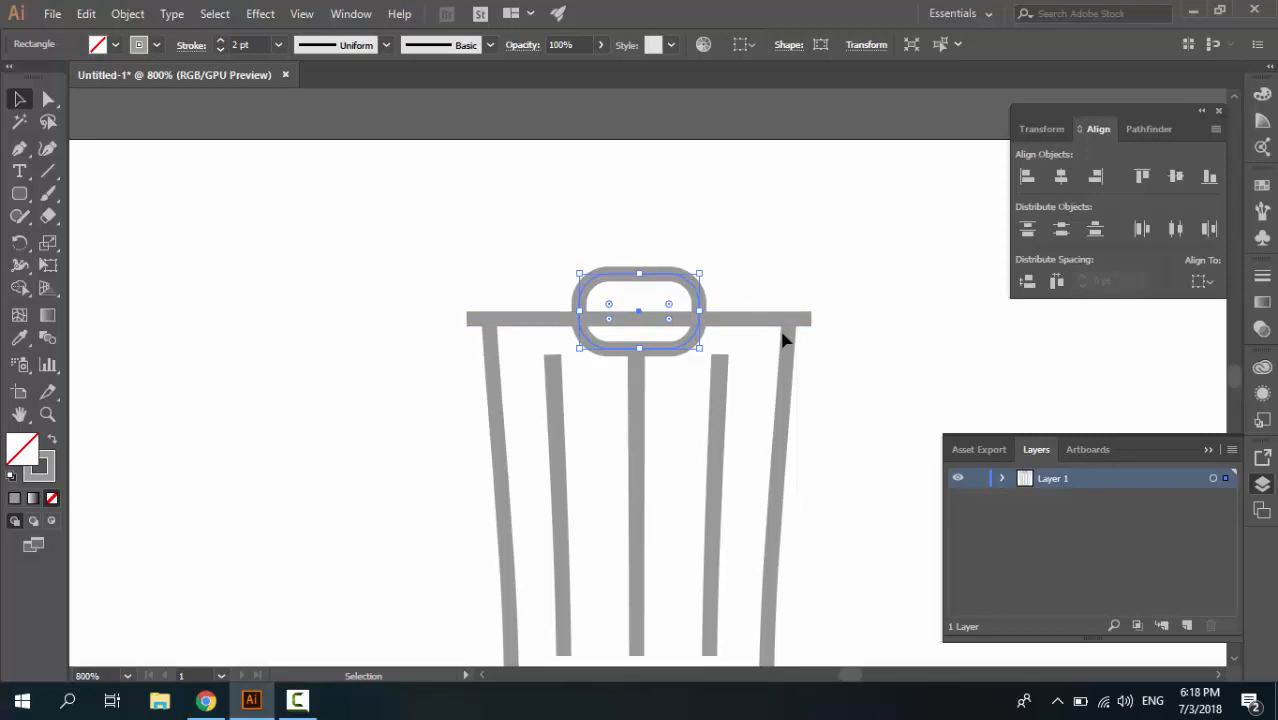
key("Up")
key("Down")
left_click(389, 266)
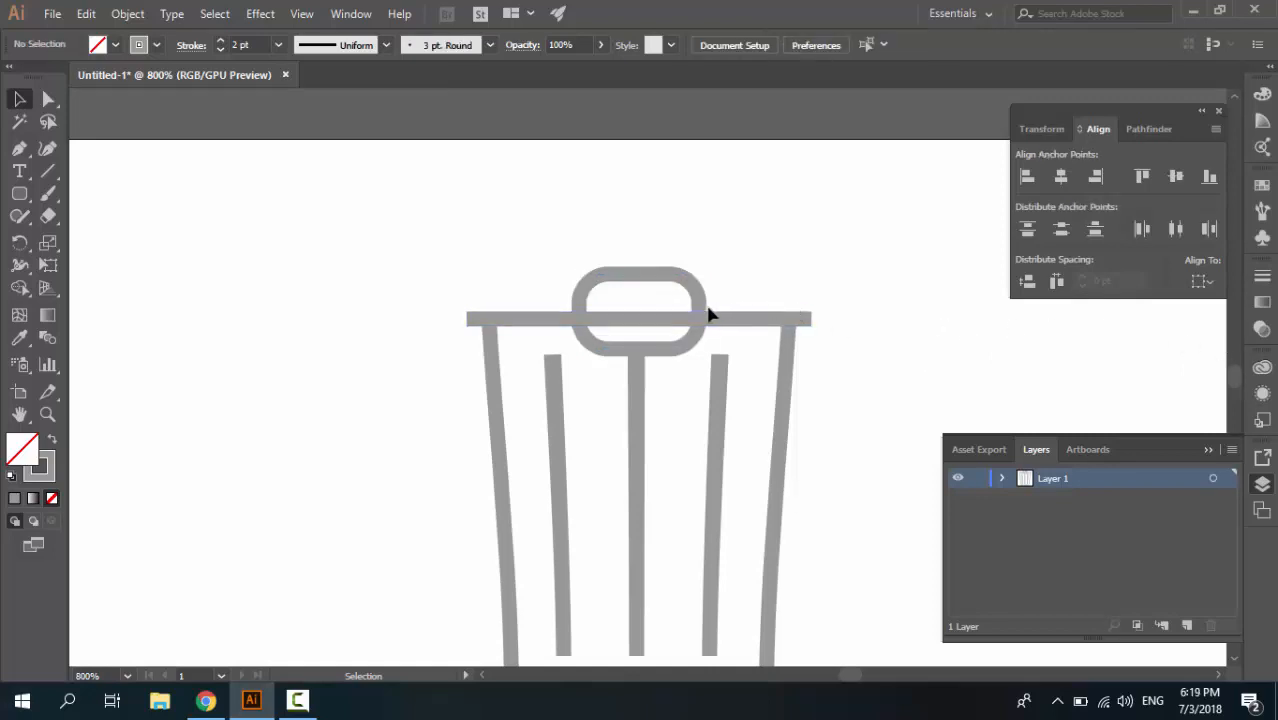
Delete the two bottom anchor points of the rounded handle outline so only the arch above the lid remains, and deselect it
left_click(47, 99)
left_click(601, 279)
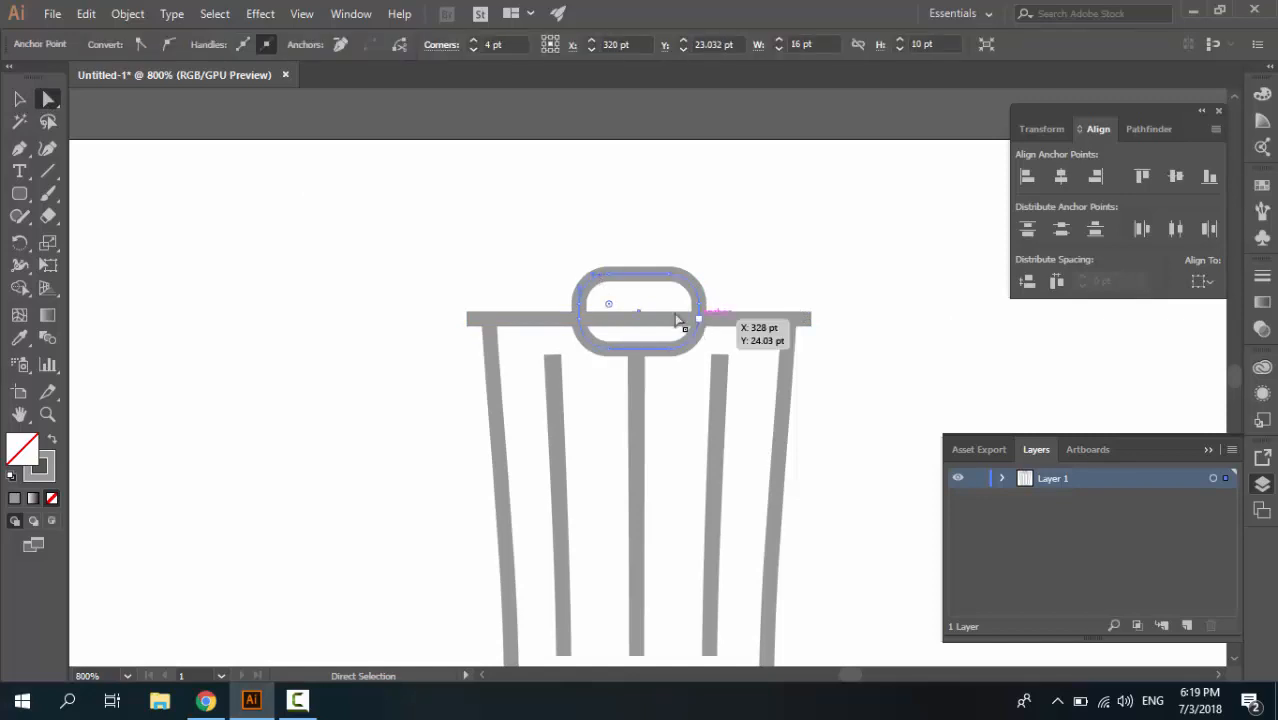
key("ctrl+=")
key("ctrl+=")
left_click_drag(715, 375, 552, 246)
left_click(644, 368)
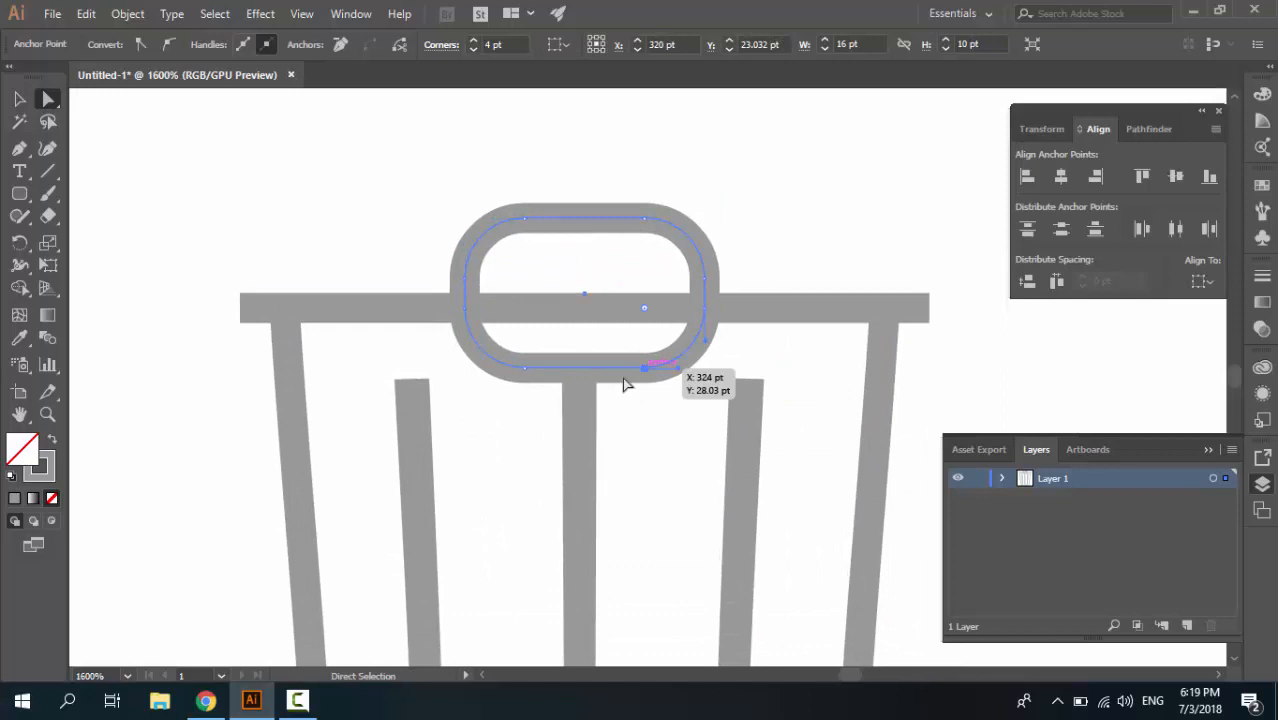
left_click(524, 368, "shift")
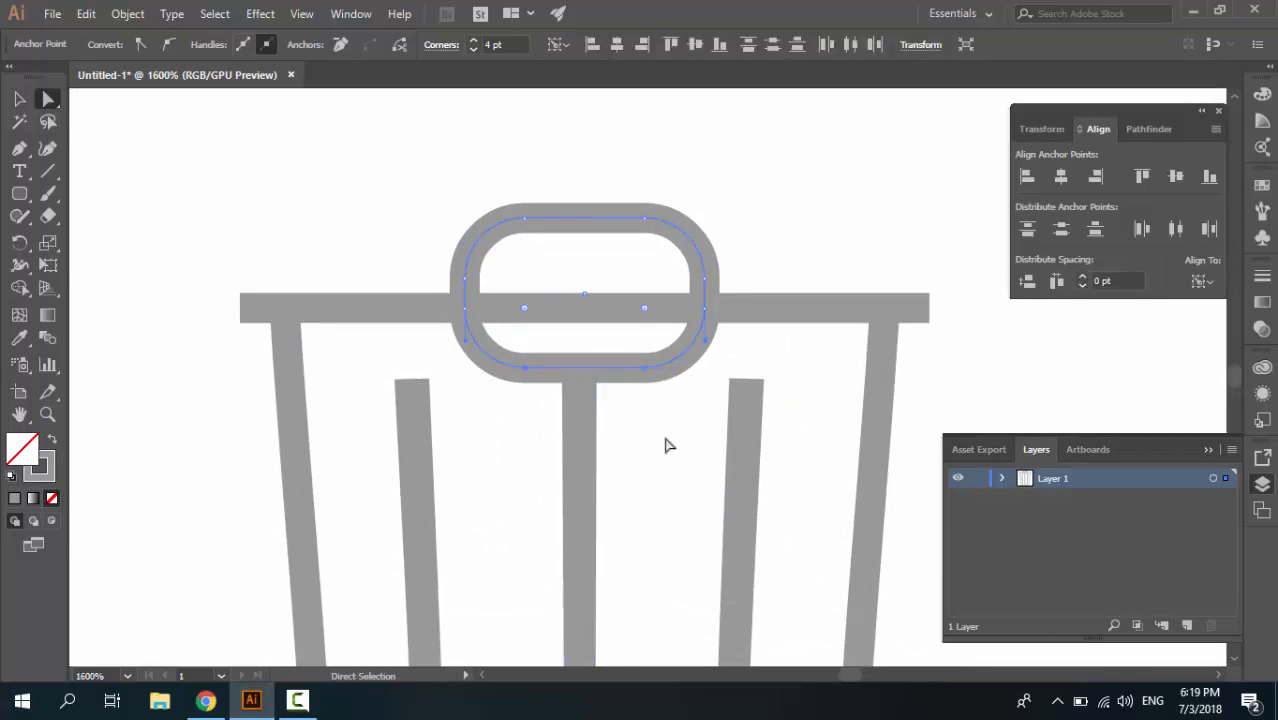
key("Delete")
left_click(17, 98)
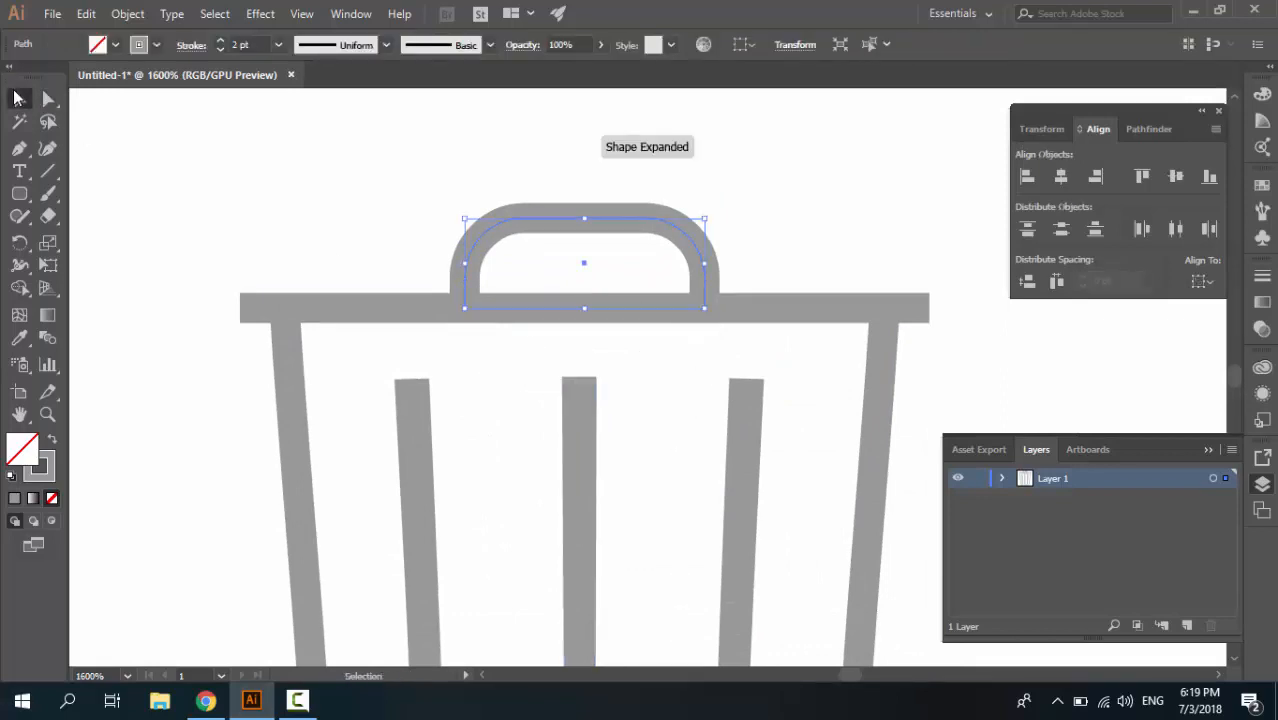
left_click(382, 215)
Add the point text "Trash" just below the trash can
key("ctrl+minus")
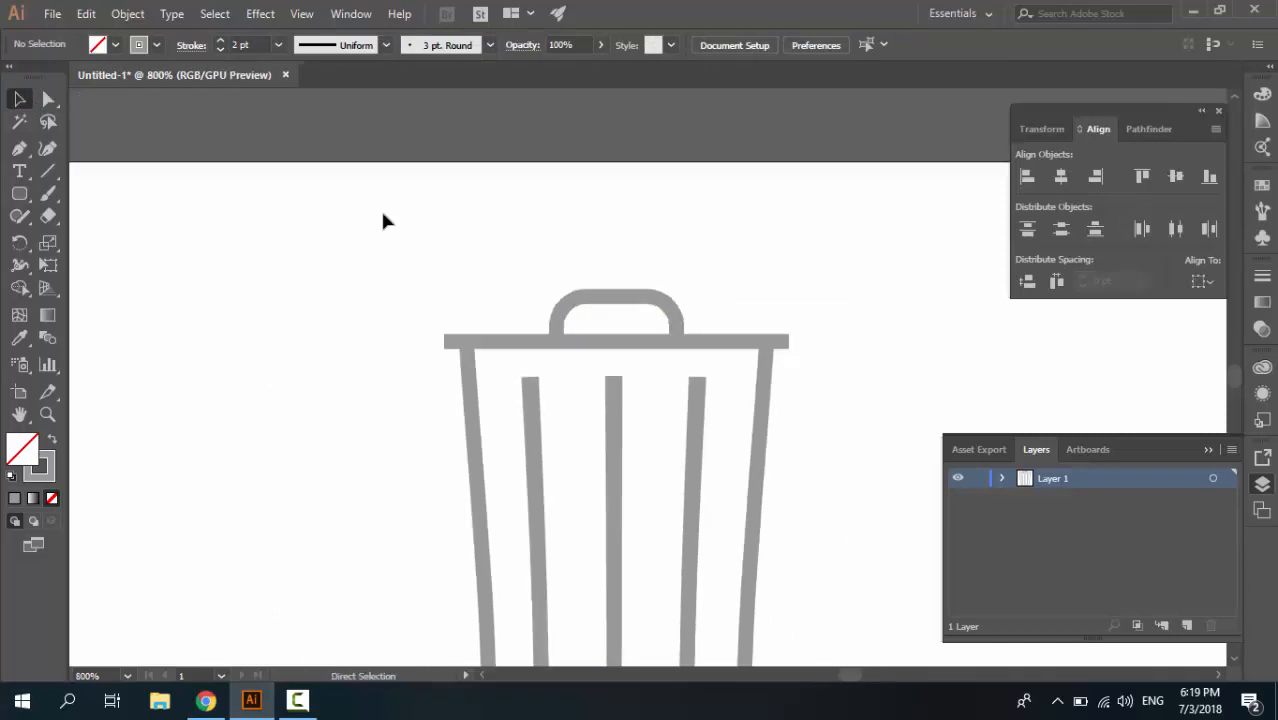
key("ctrl+minus")
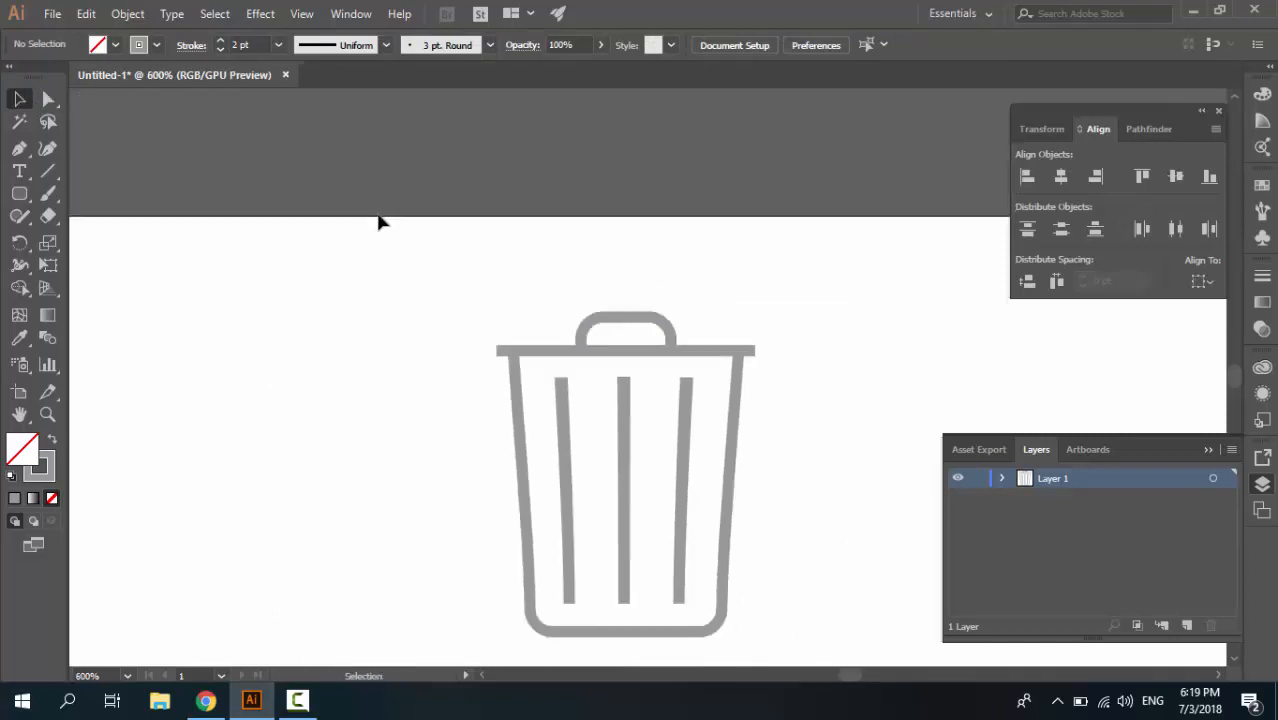
left_click_drag(707, 471, 672, 347)
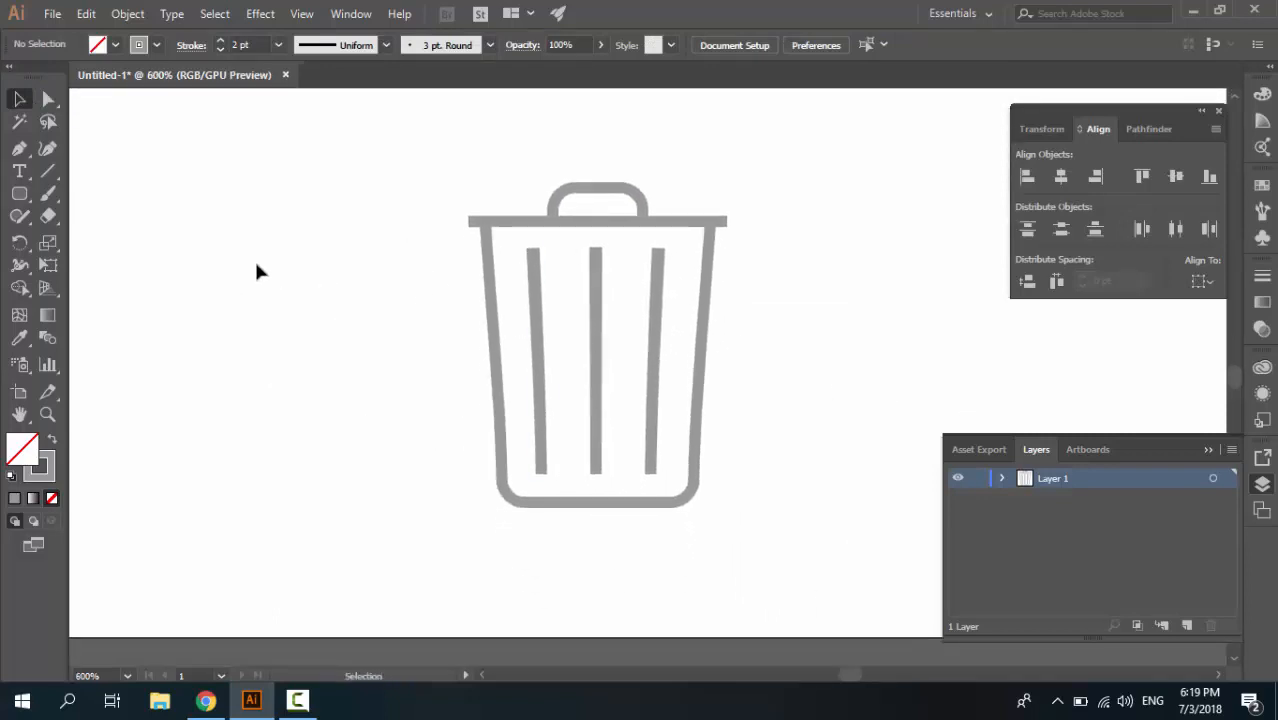
left_click(20, 173)
left_click(551, 581)
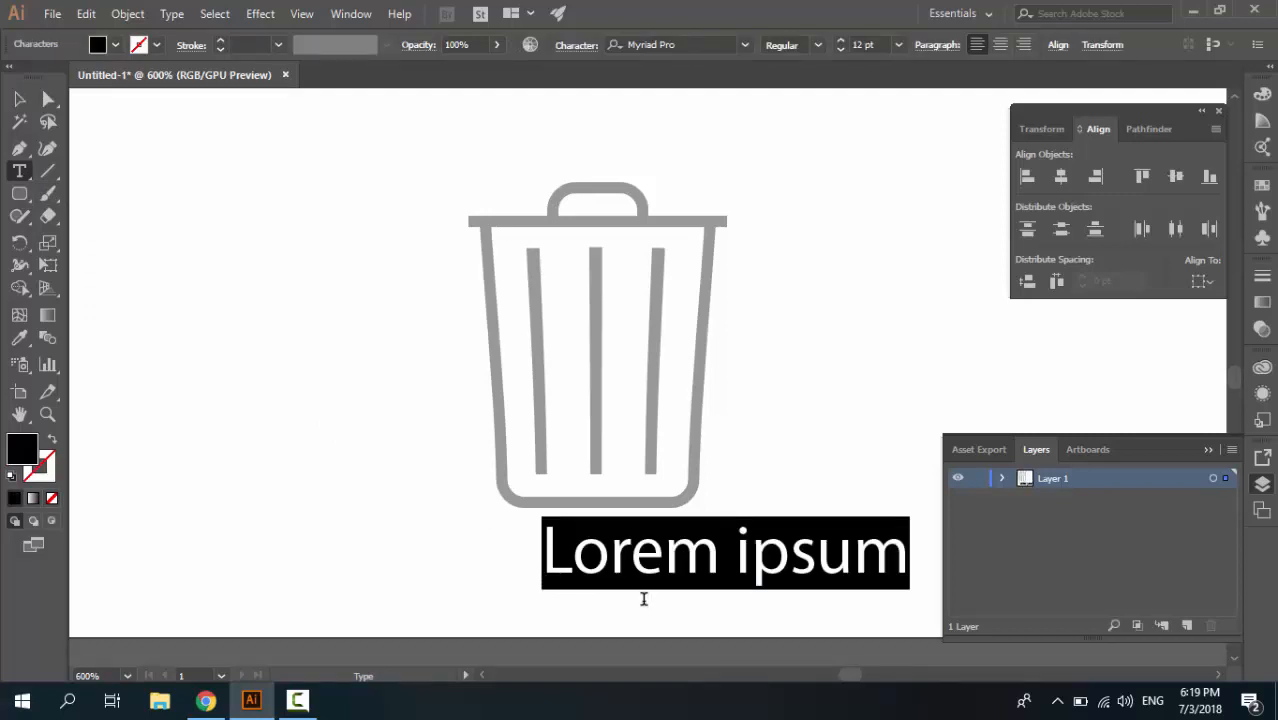
type("Trash")
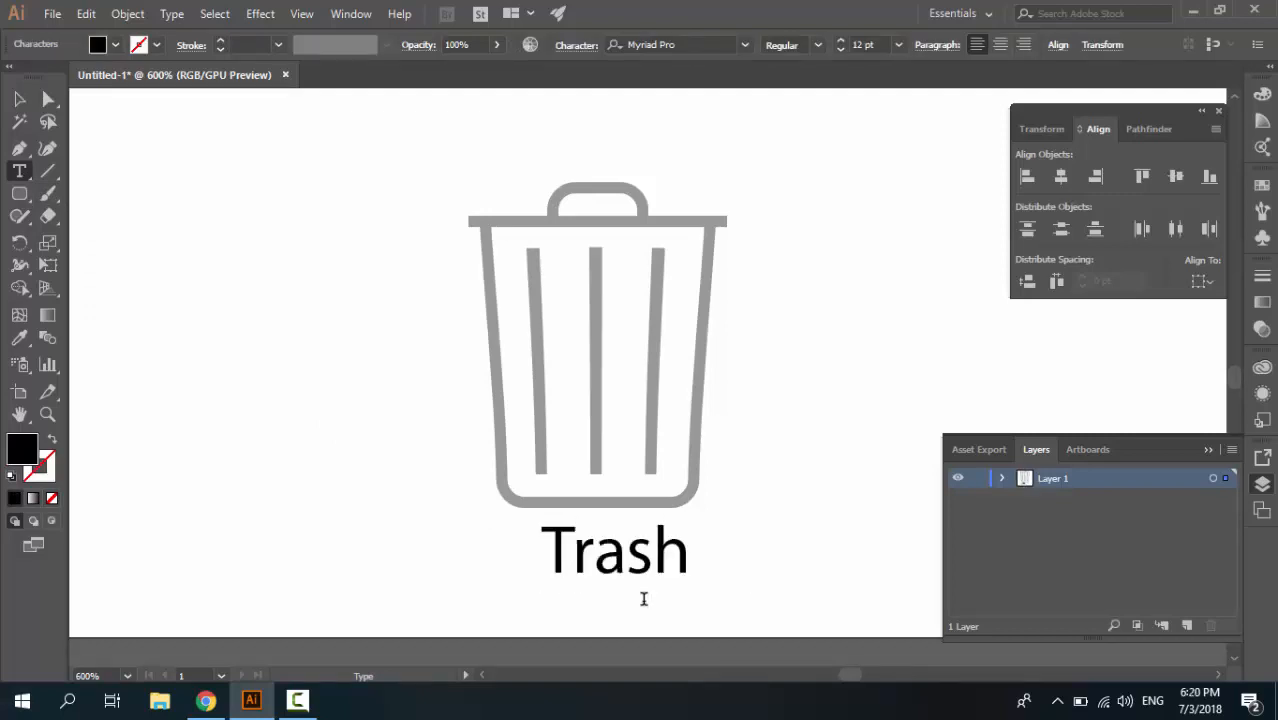
Color the "Trash" label the same gray as the icon and set its font size to 15 pt
left_click(644, 599, "ctrl")
double_click(645, 556)
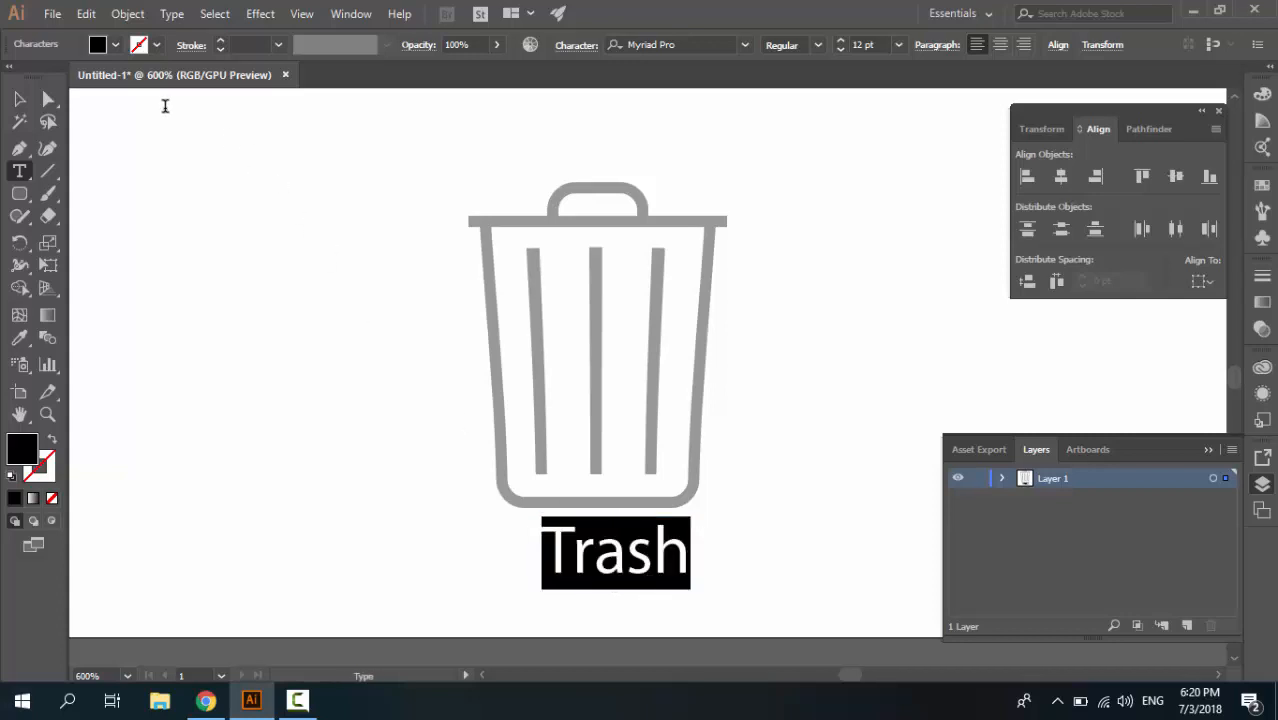
left_click(104, 46)
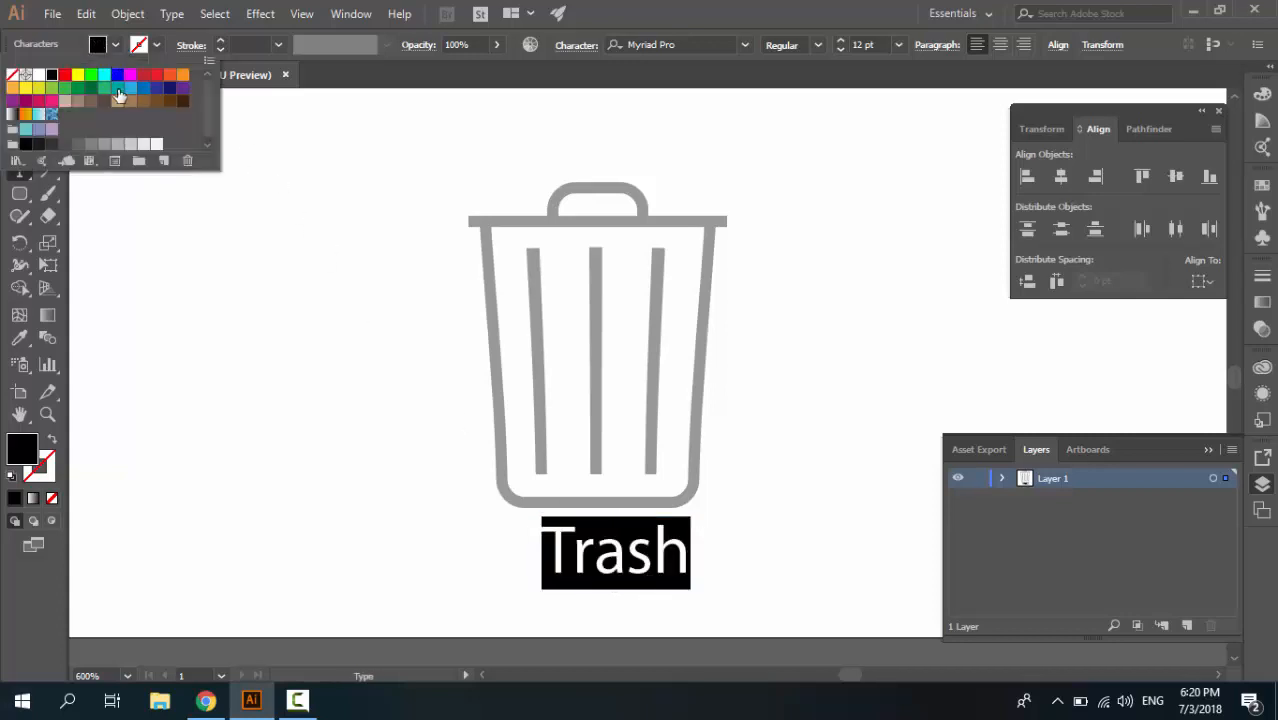
left_click(104, 144)
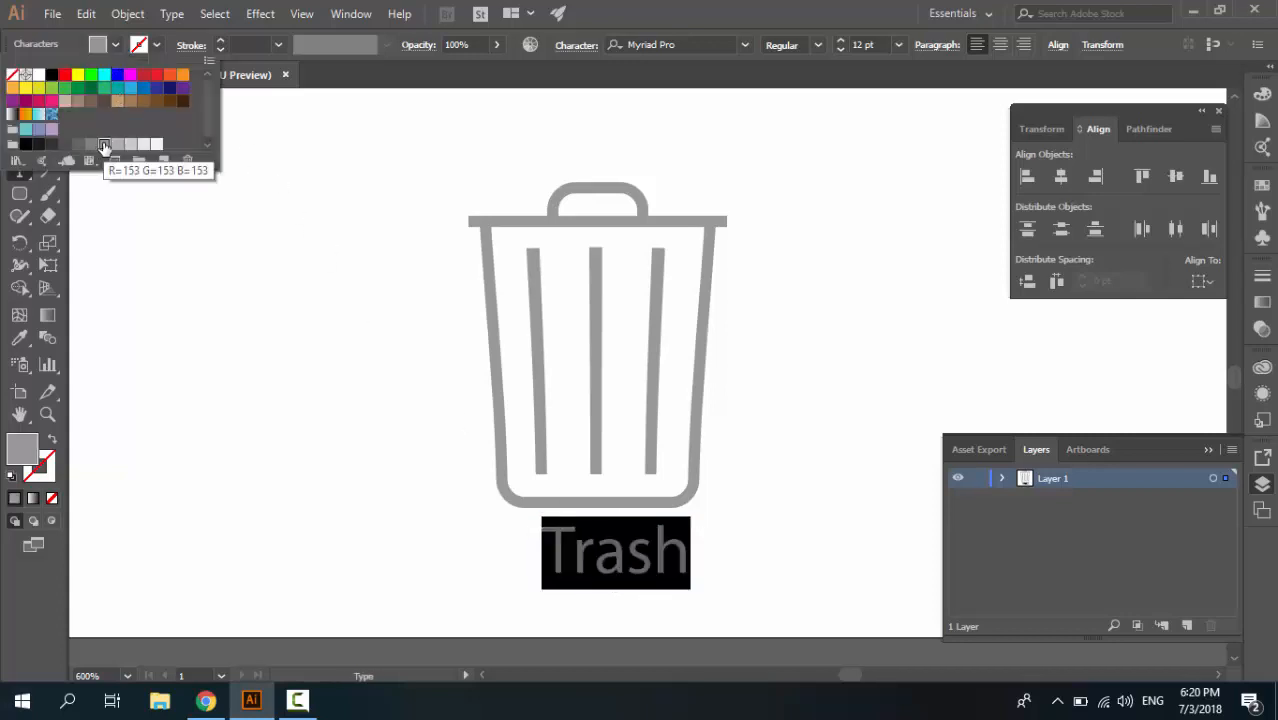
left_click(840, 40)
left_click(840, 40)
left_click(840, 40)
left_click(840, 40)
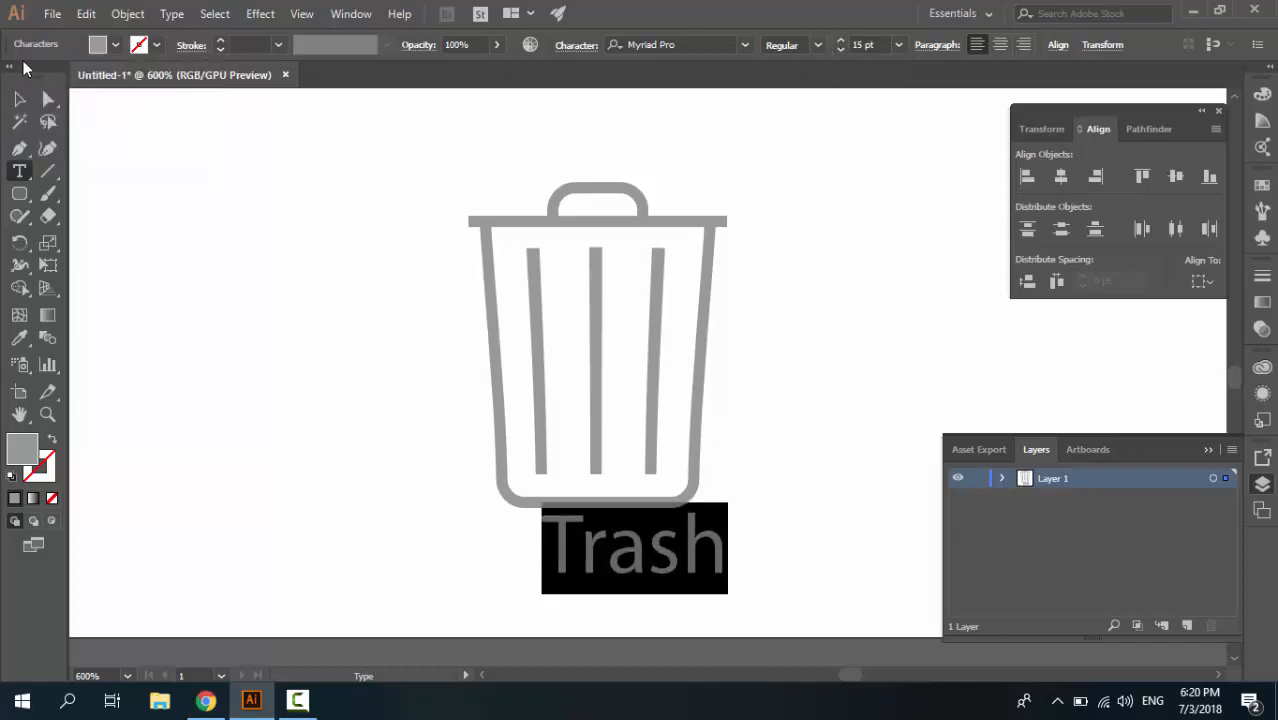
left_click(19, 99)
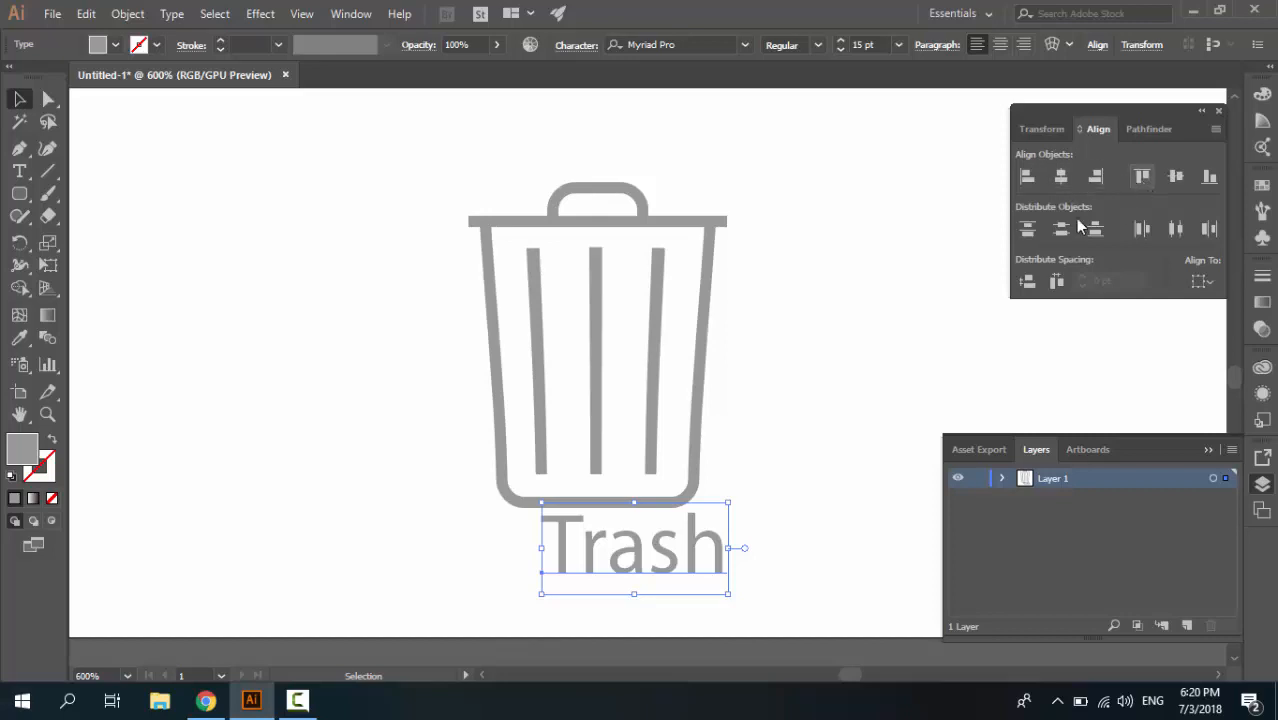
Move the "Trash" label slightly lower, clear of the can, and center it horizontally on the artboard
left_click_drag(662, 568, 647, 588)
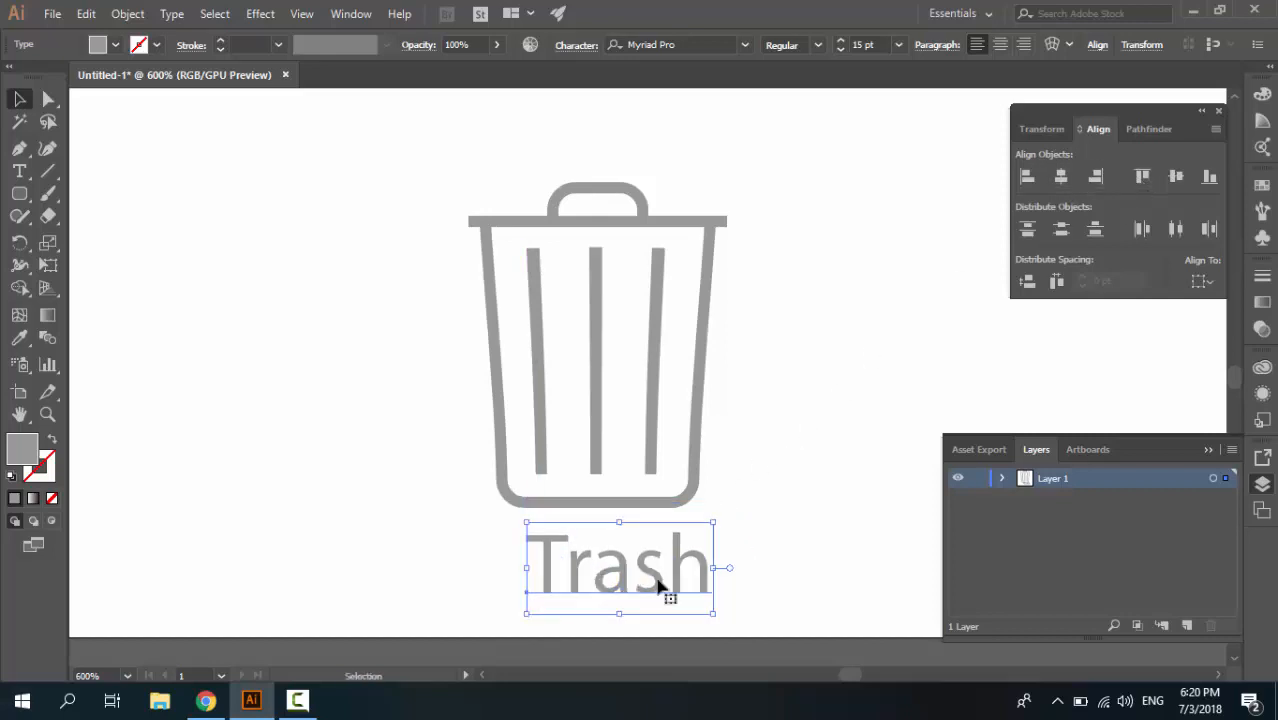
left_click(1203, 282)
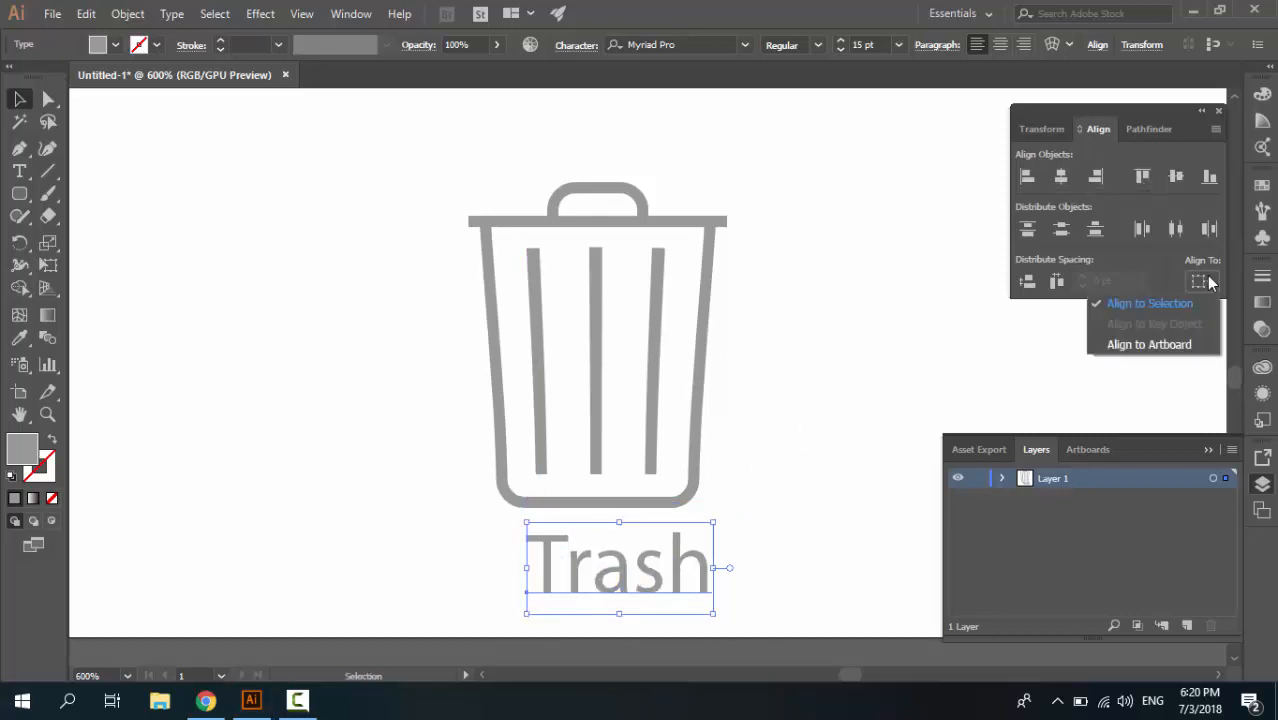
left_click(1183, 344)
left_click(1061, 176)
left_click(794, 448)
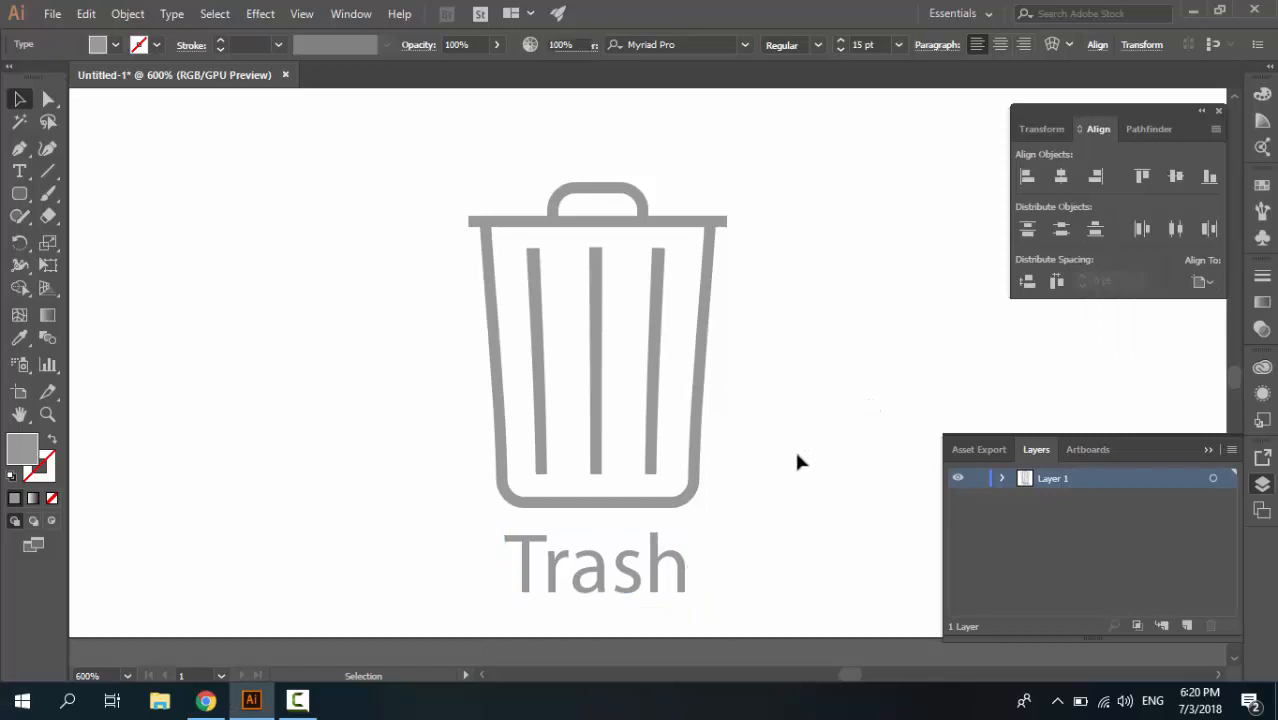
Set the "Trash" label's font size to 19 pt
left_click(639, 571)
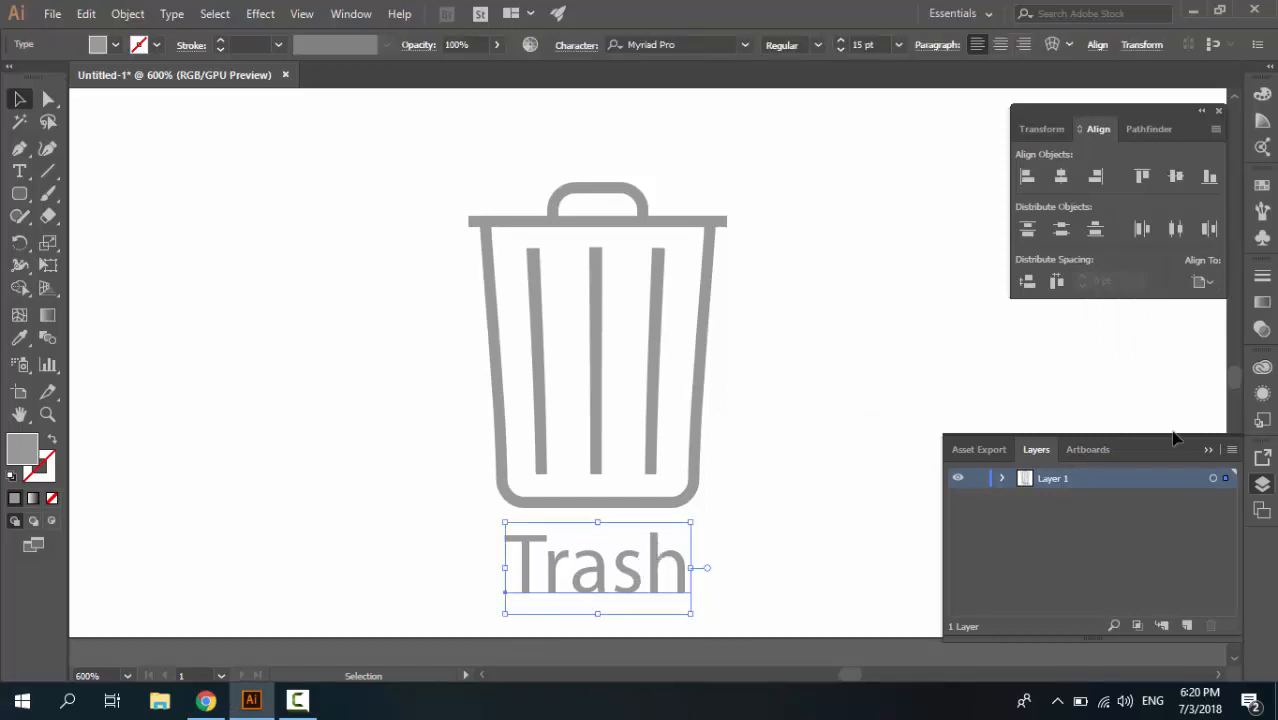
left_click(698, 560)
left_click(662, 571)
left_click(840, 40)
left_click(840, 40)
left_click(840, 40)
left_click(840, 40)
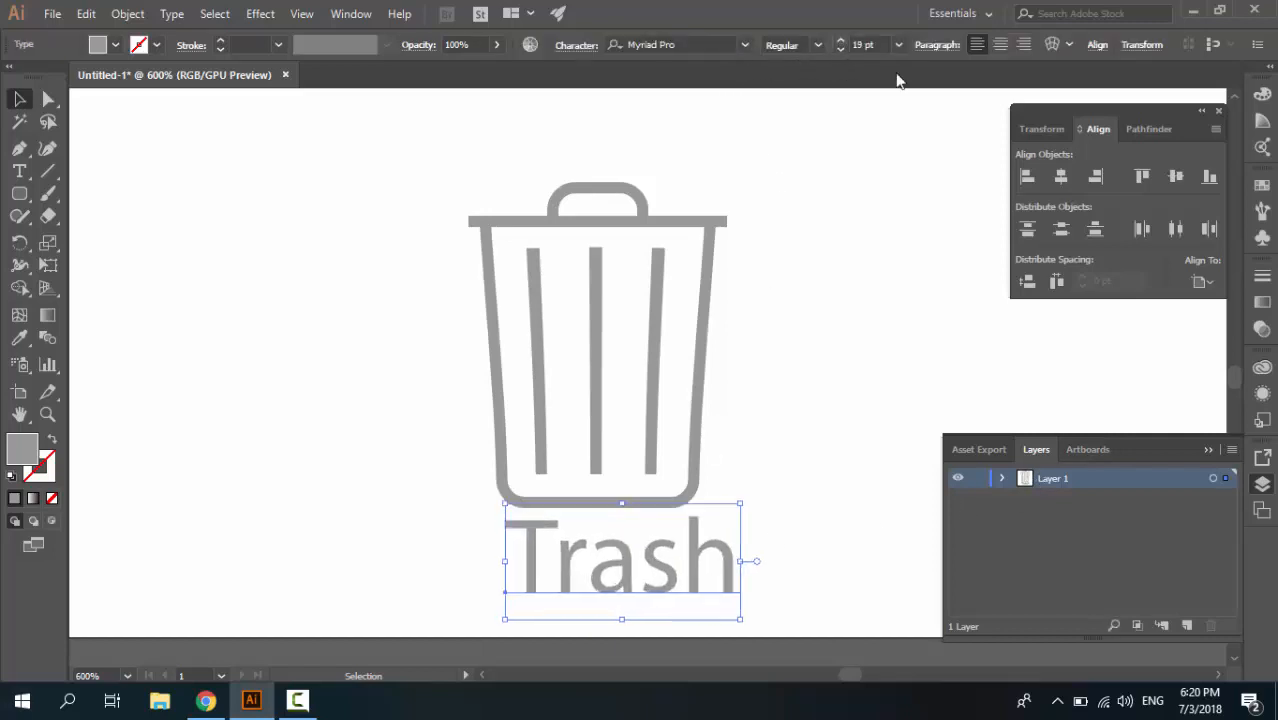
Recenter the enlarged "Trash" label horizontally on the artboard, nudge it down from the can, and deselect it
left_click(1059, 177)
key("Down")
key("Down")
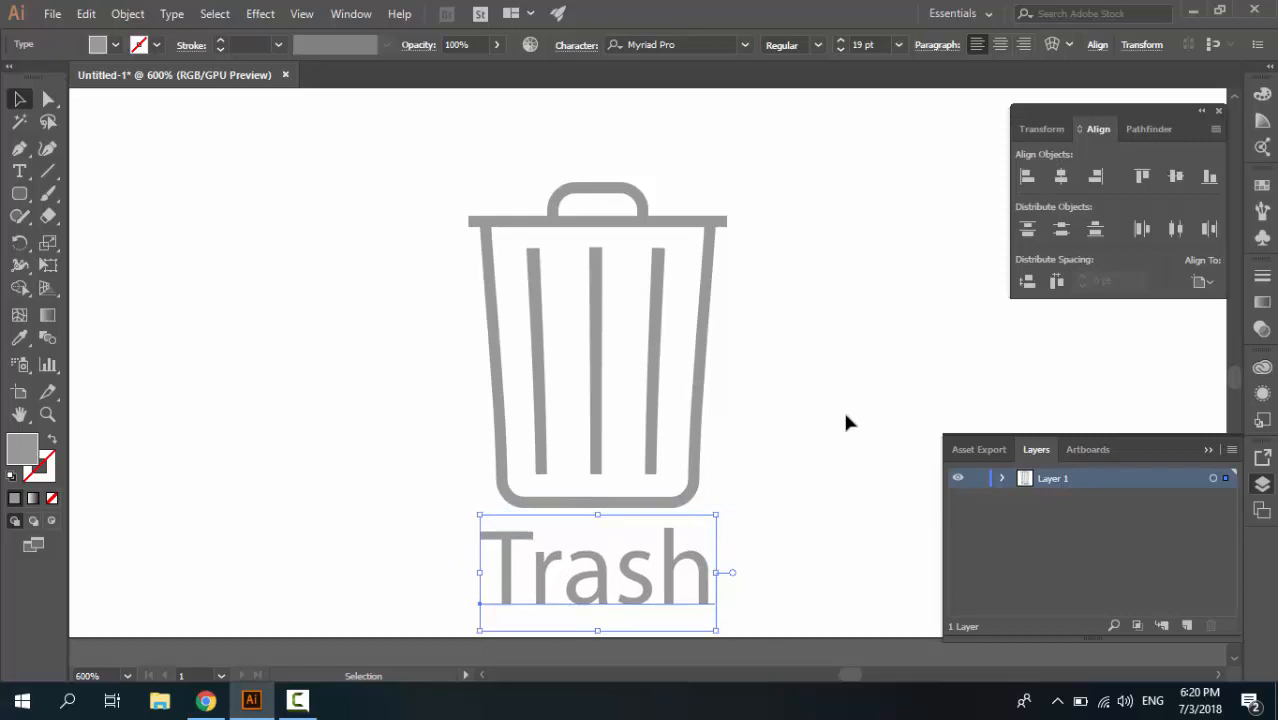
key("Down")
left_click(862, 423)
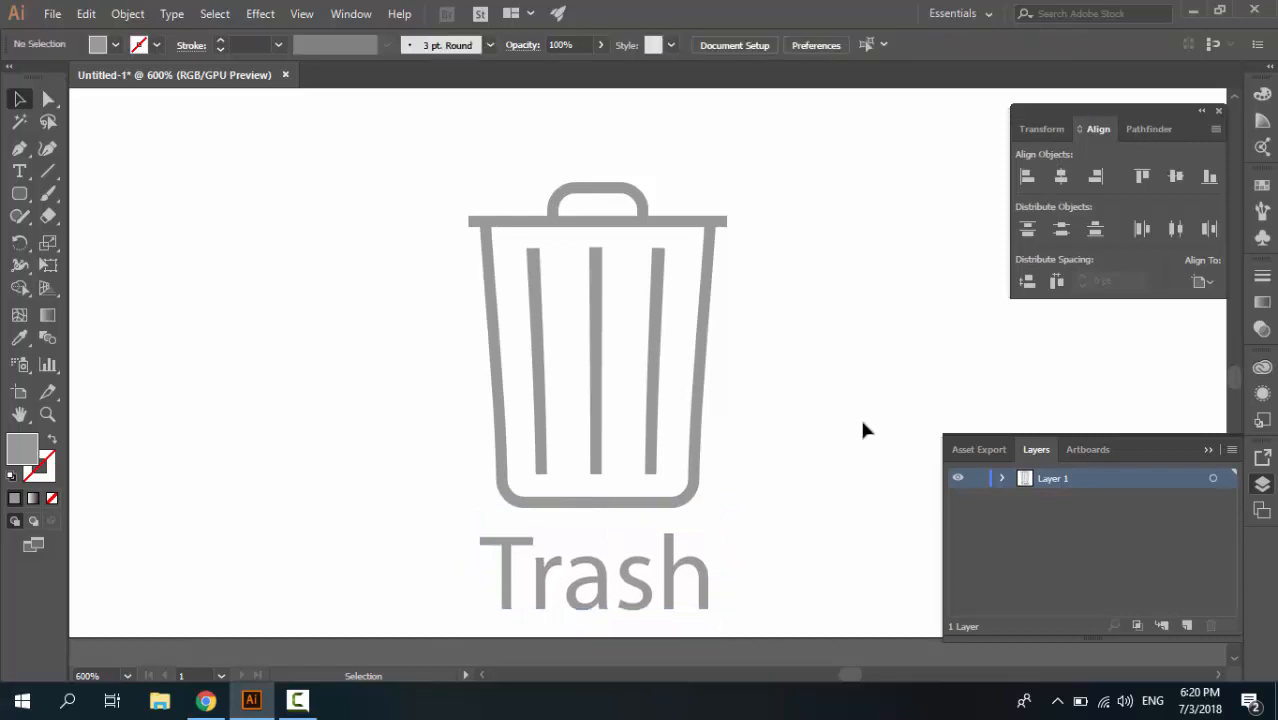
Rename Layer 1 to "TrashIcon"
scroll(840, 415, "down", 1)
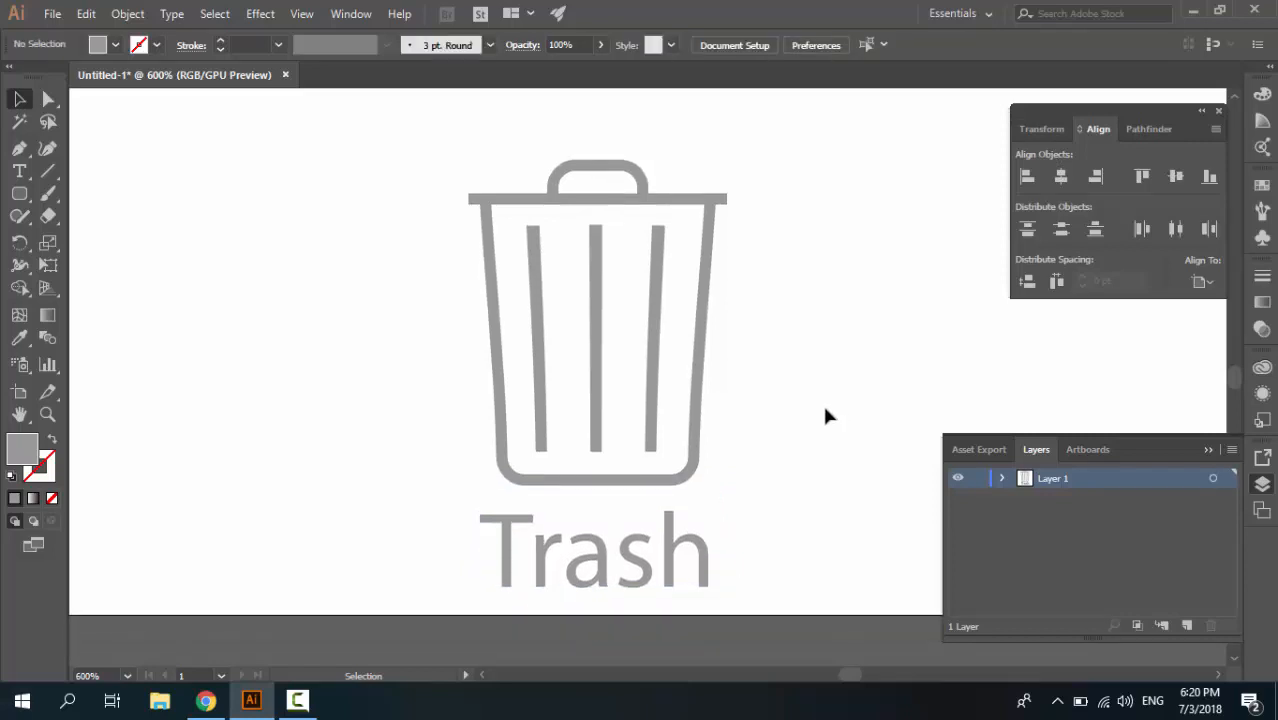
double_click(1055, 479)
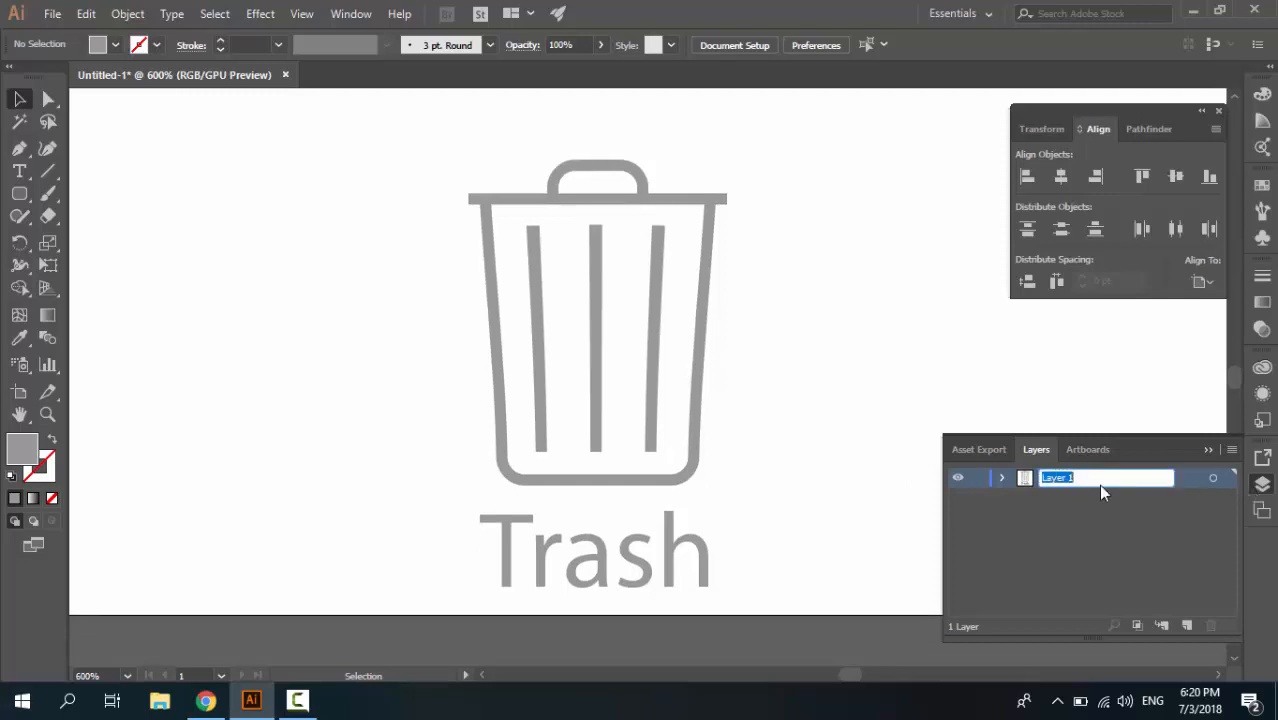
type("TrashIcon")
key("Return")
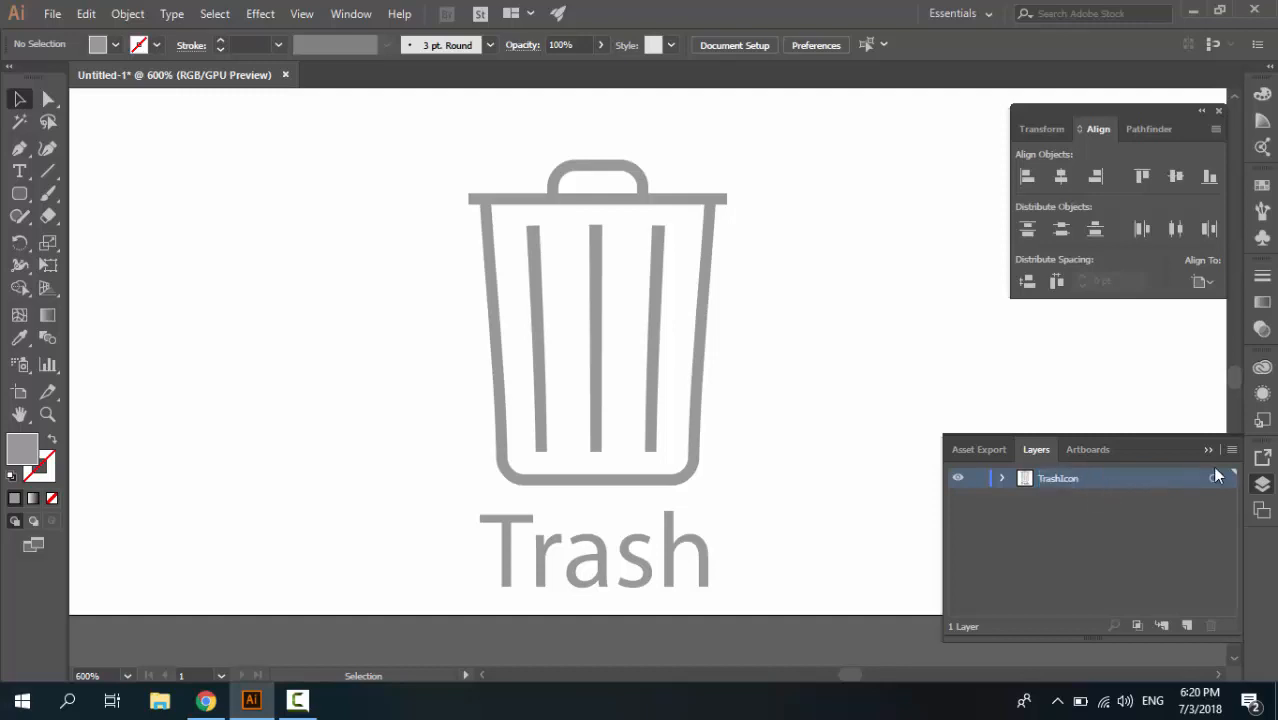
Duplicate the TrashIcon layer and rename the copy "TrashIcon-Activated"
left_click(1232, 449)
left_click(1068, 247)
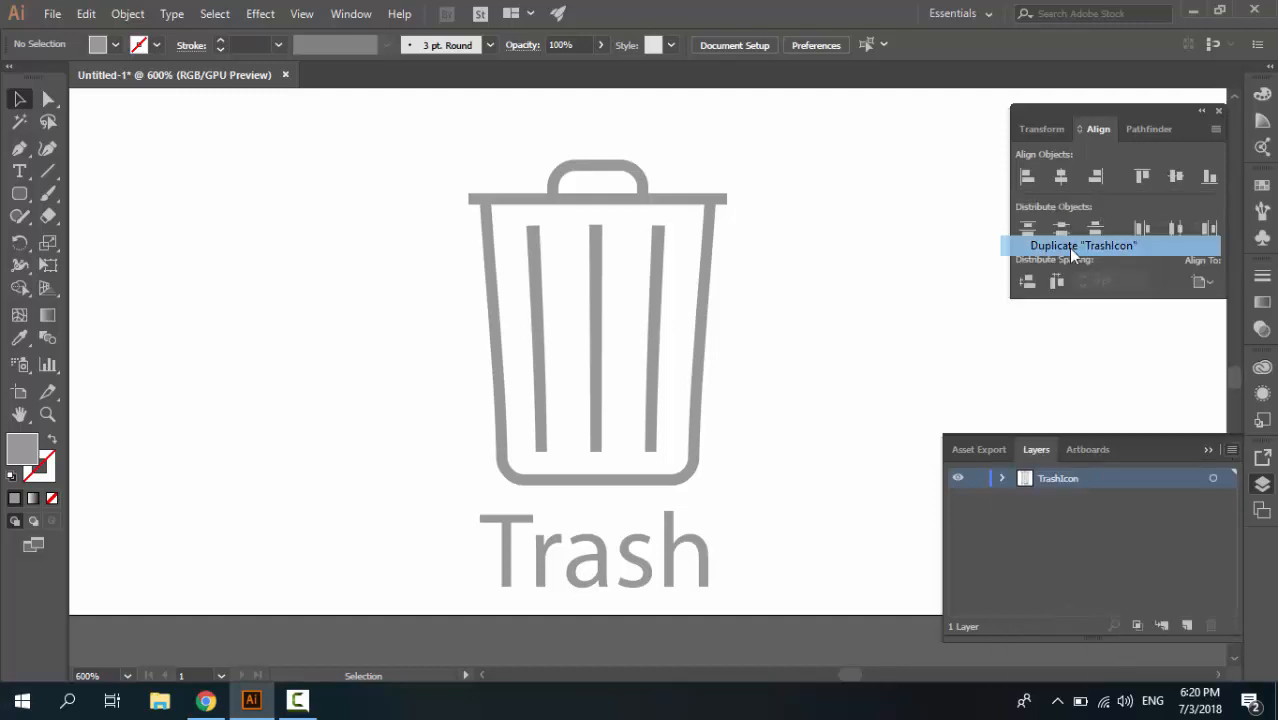
double_click(1061, 481)
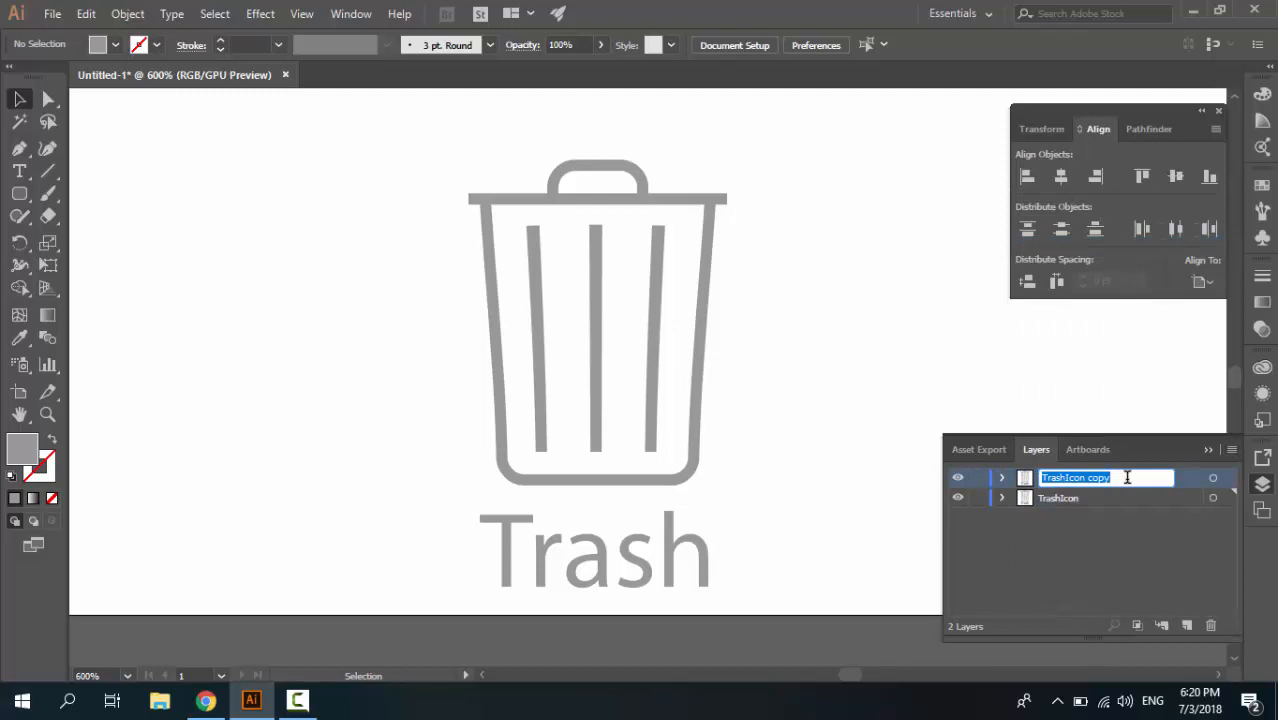
type("Tras")
key("Return")
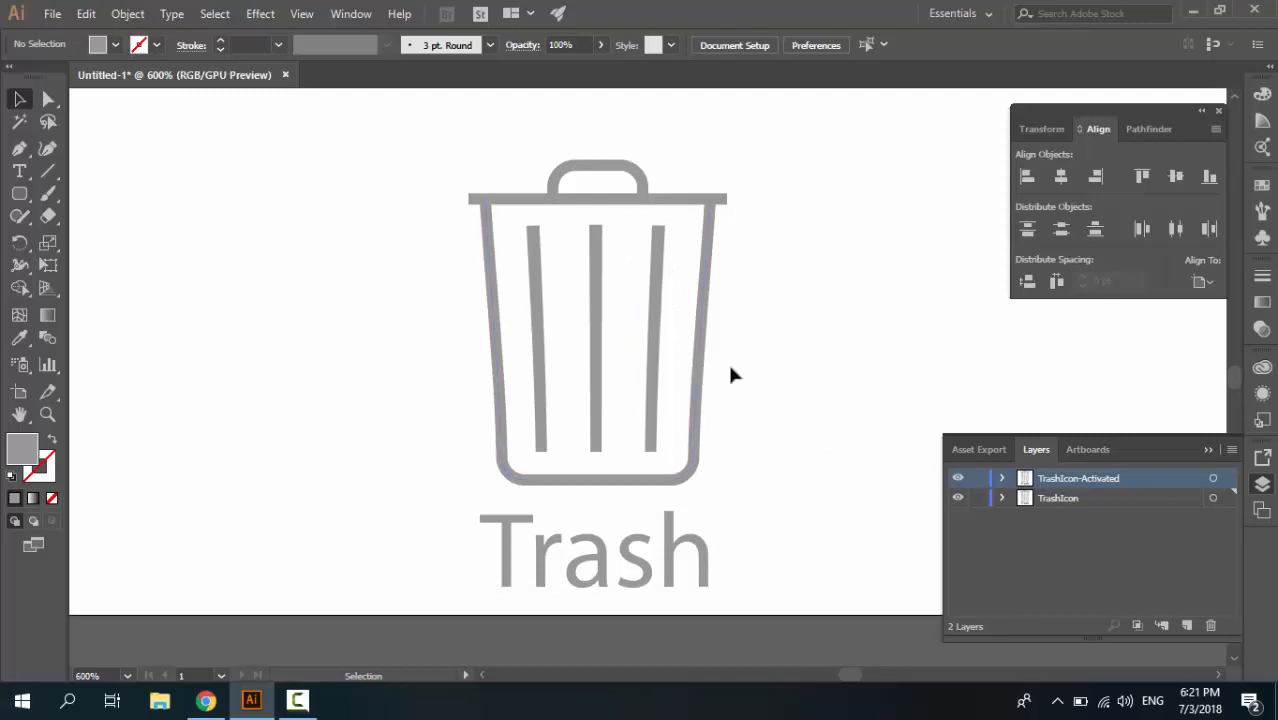
Give the can body group with its bars on the TrashIcon-Activated layer a light blue fill and no stroke
left_click(700, 363)
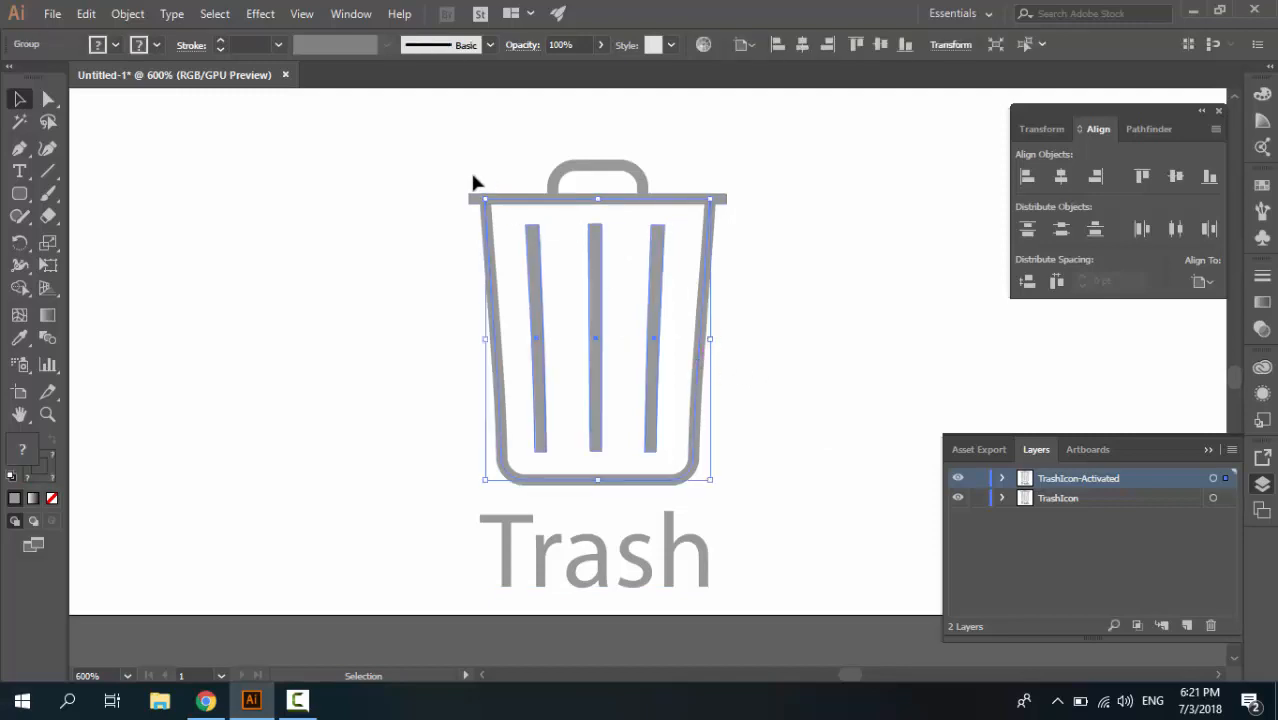
left_click(102, 47)
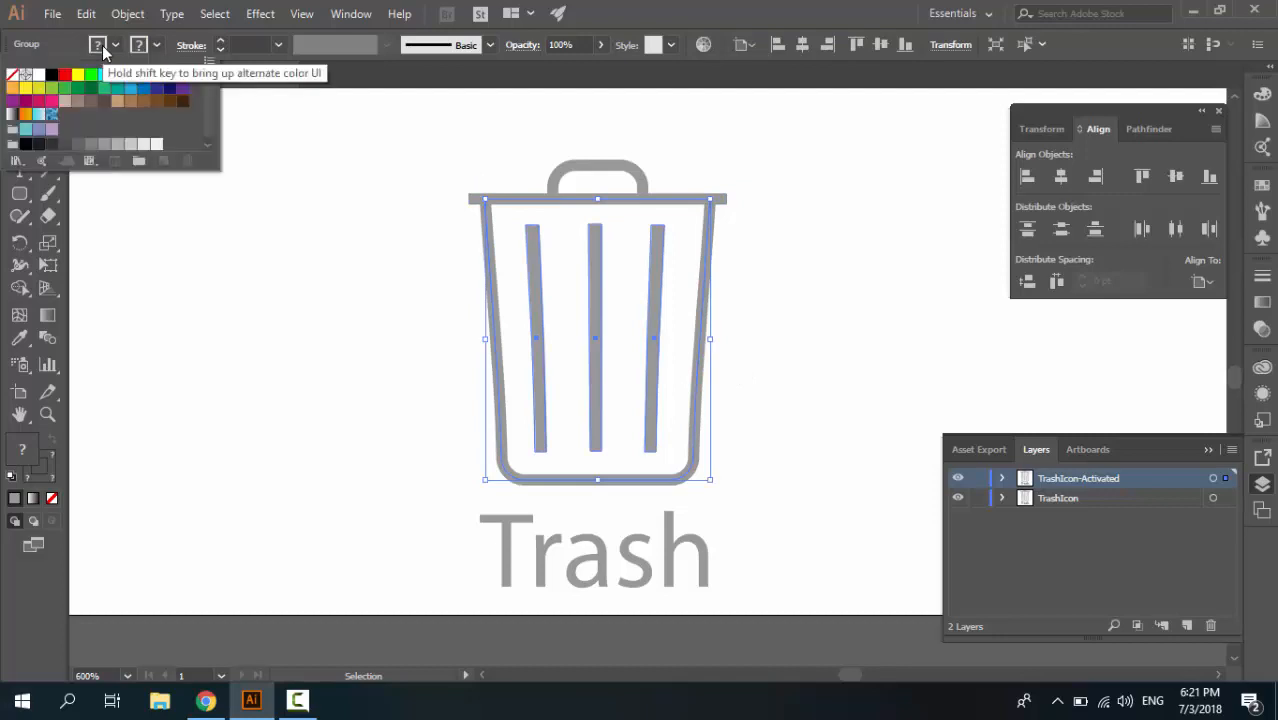
left_click(139, 47)
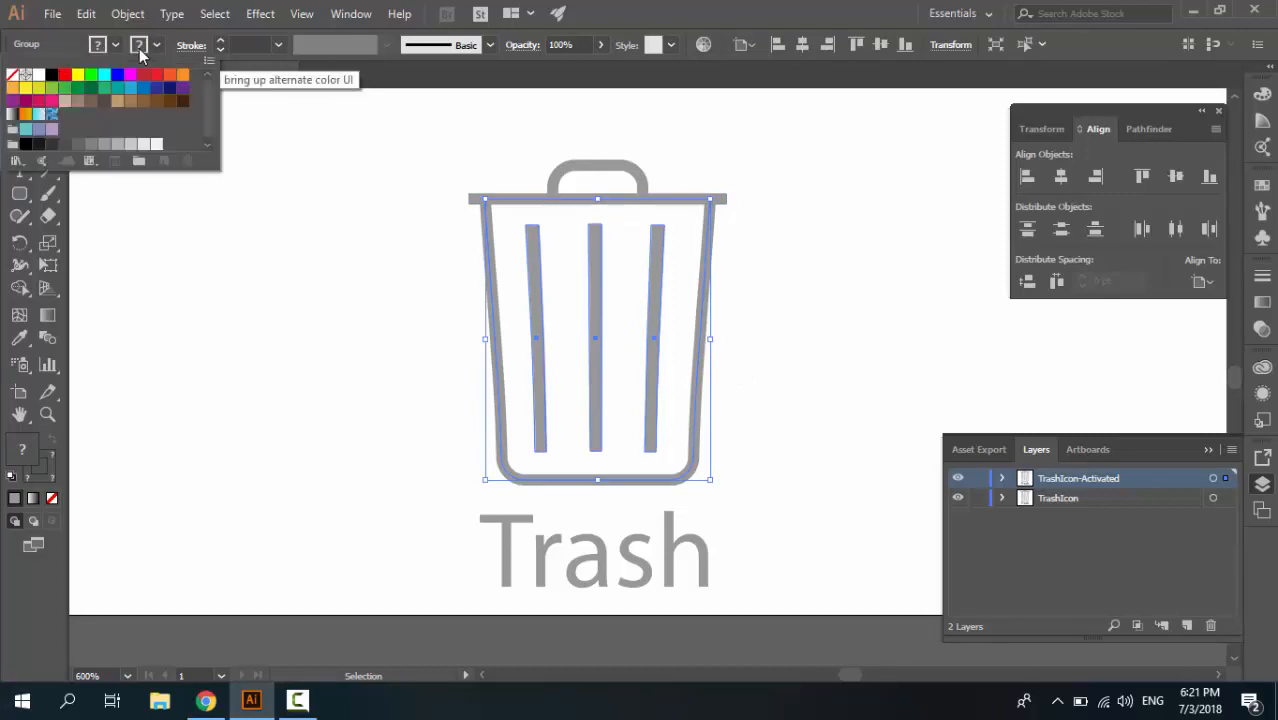
left_click(133, 88)
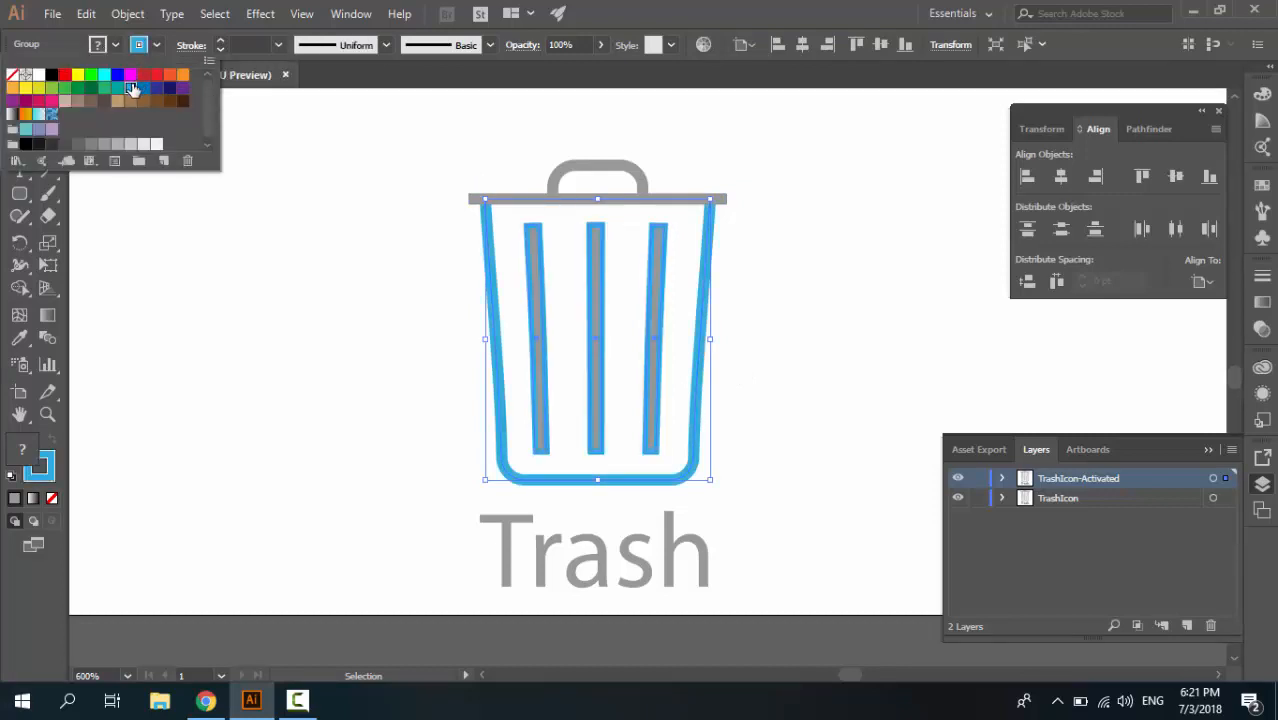
left_click(13, 75)
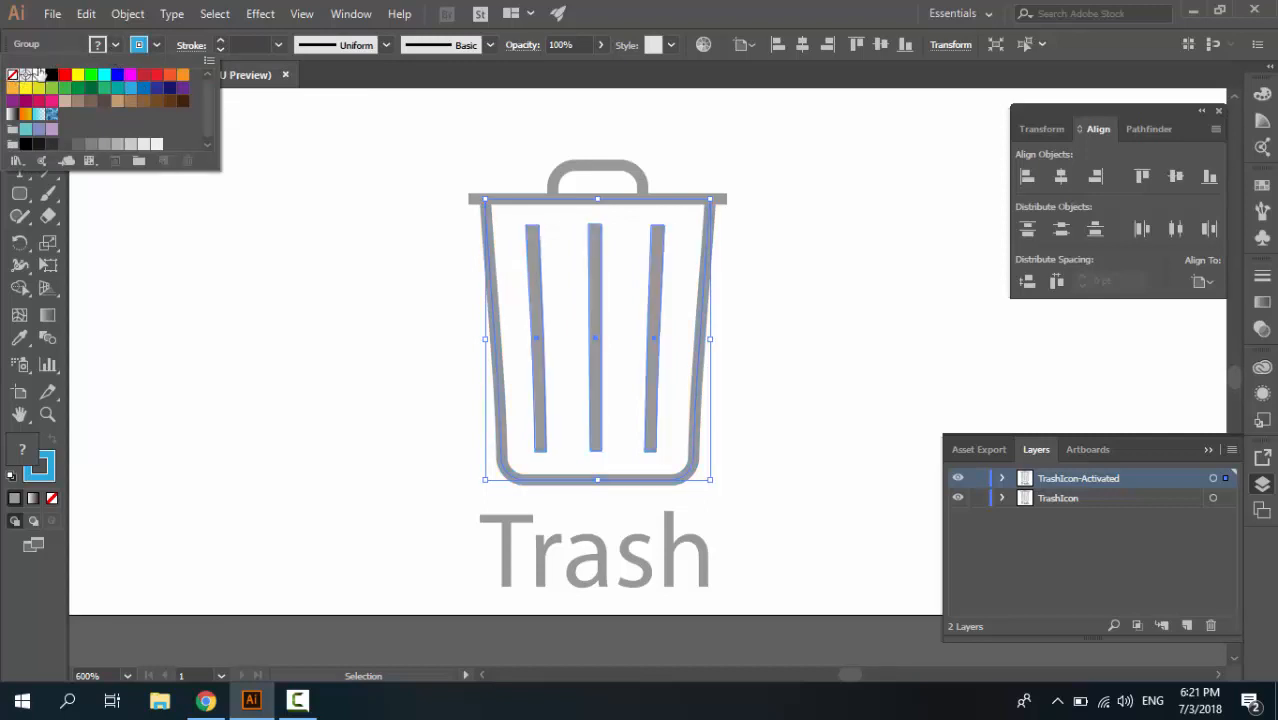
left_click(101, 45)
left_click(131, 89)
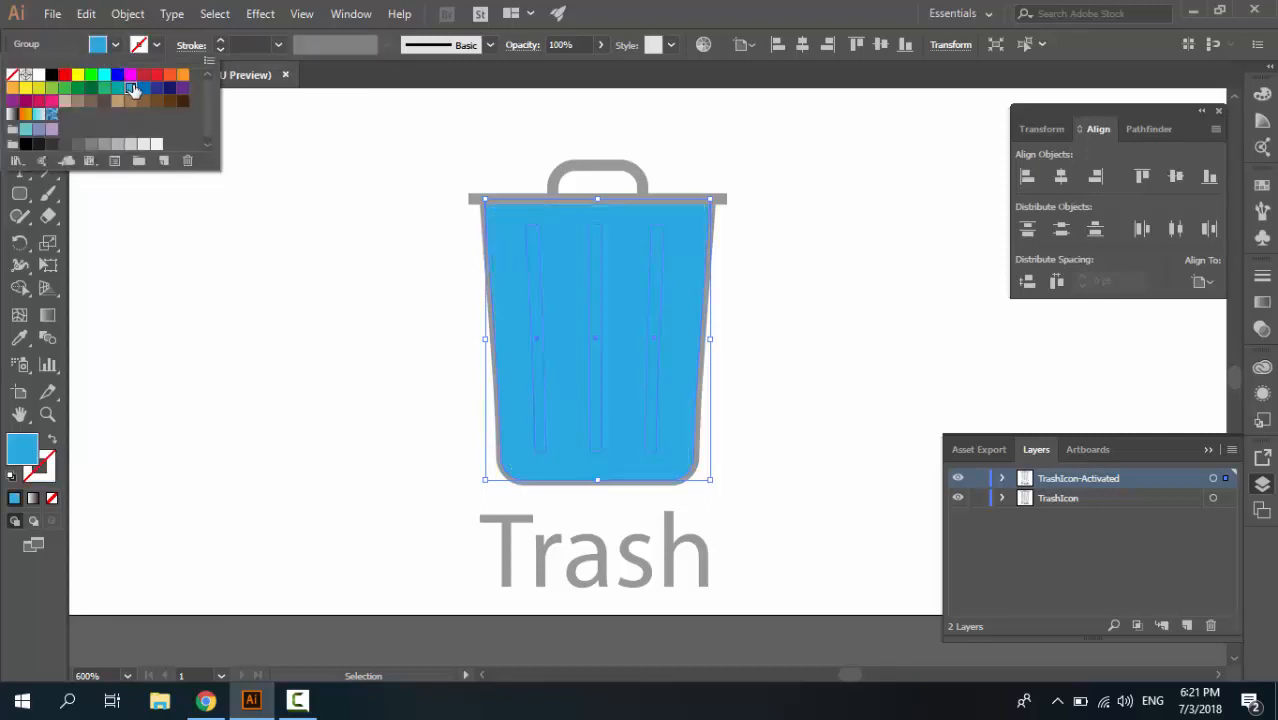
left_click(396, 192)
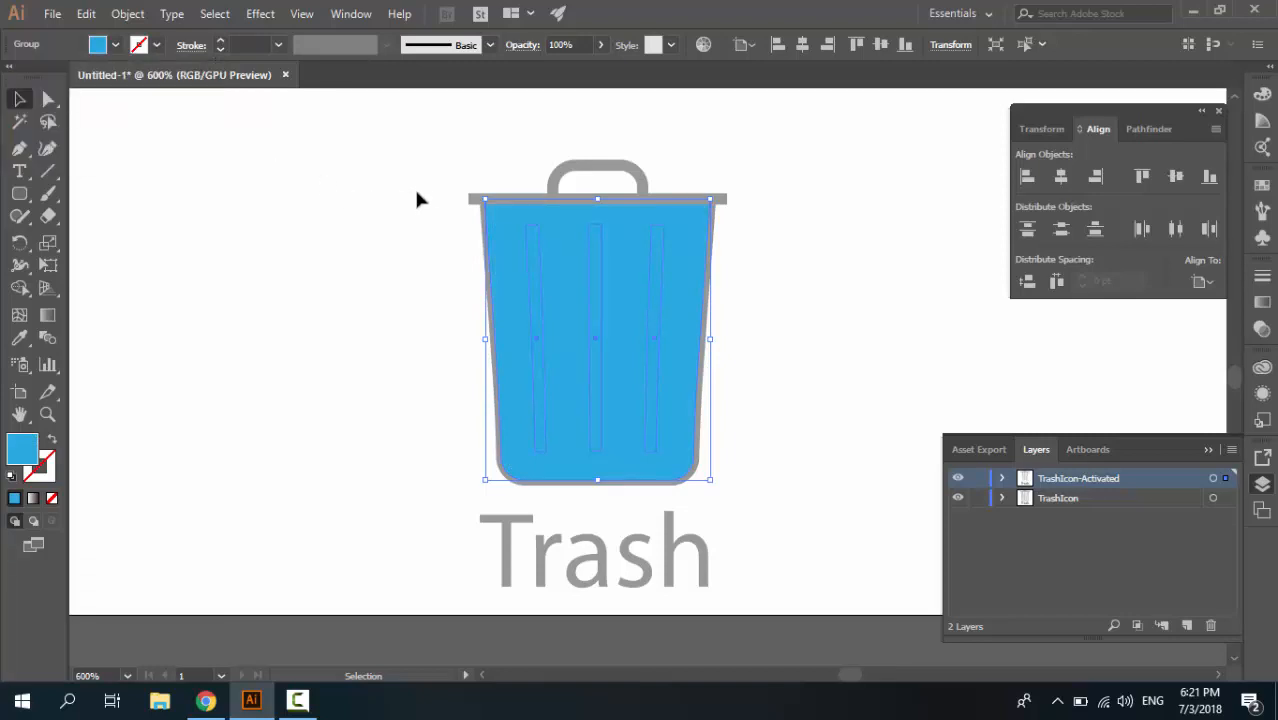
Give the can's lid bar on the TrashIcon-Activated layer the same light blue fill as the body
left_click(471, 203)
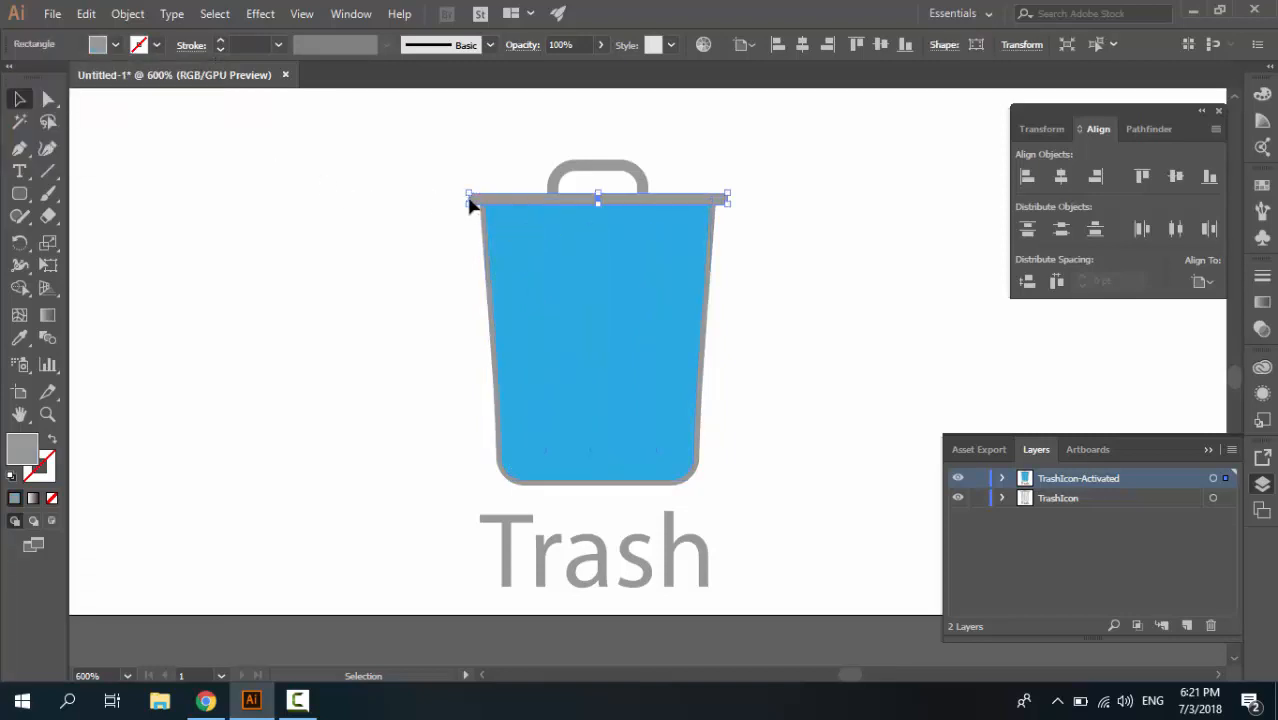
left_click(115, 45)
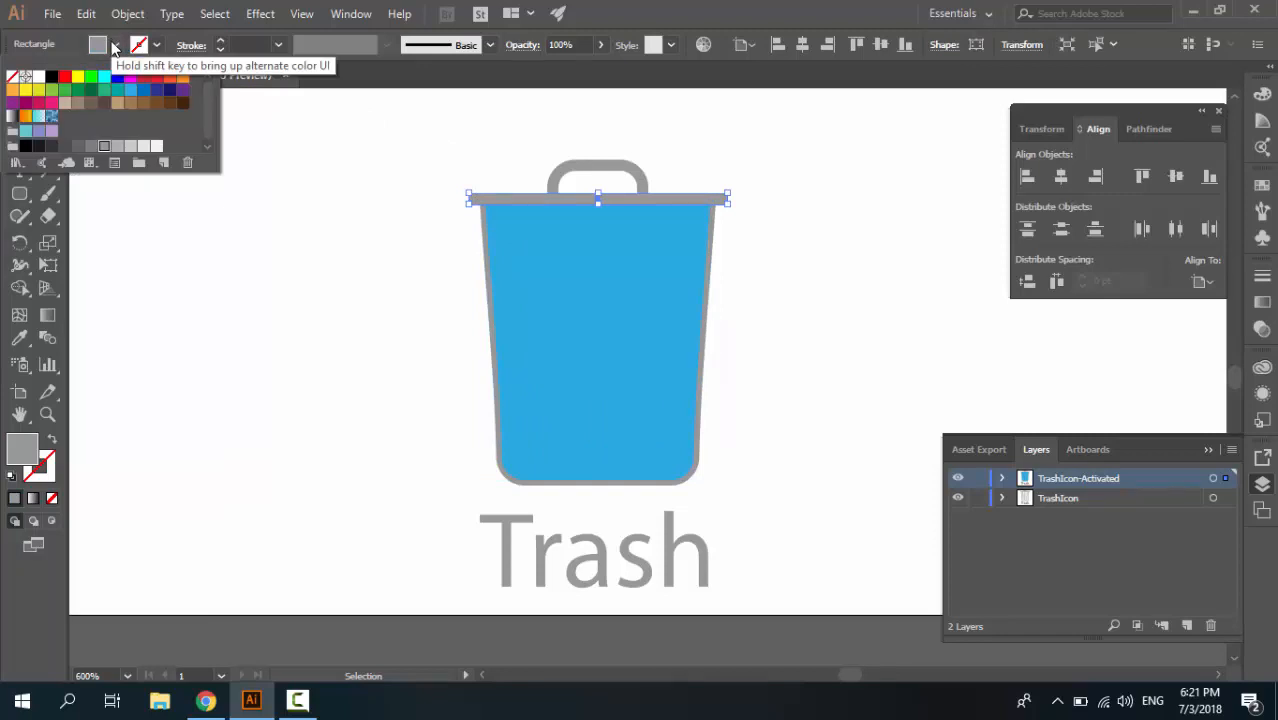
left_click(134, 92)
left_click(388, 217)
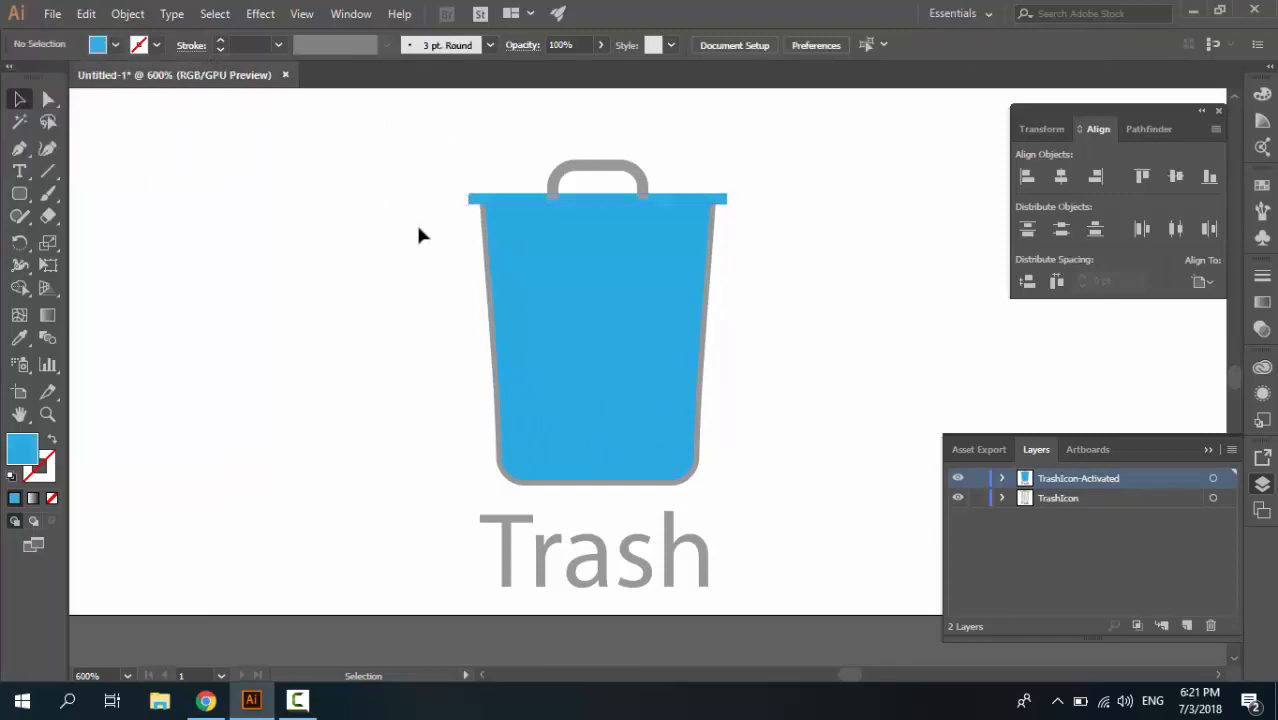
Hide the original TrashIcon layer so that only the activated artwork shows
left_click(487, 247)
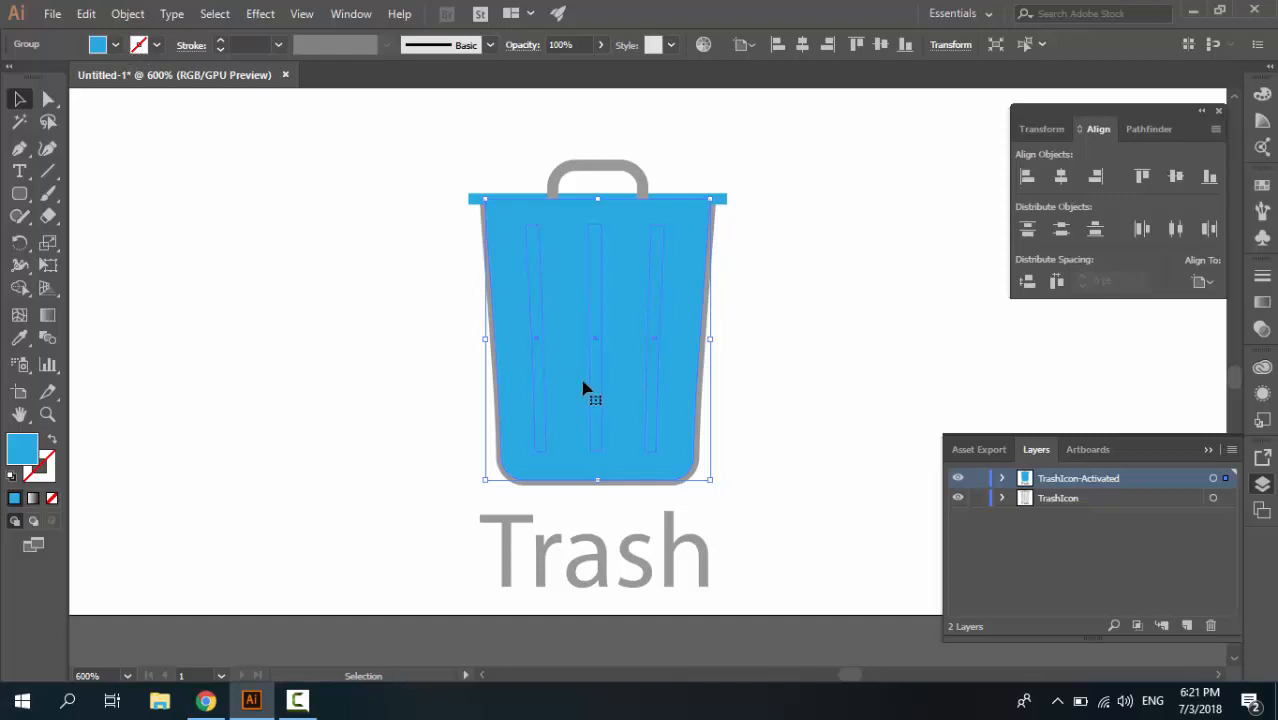
left_click(680, 490)
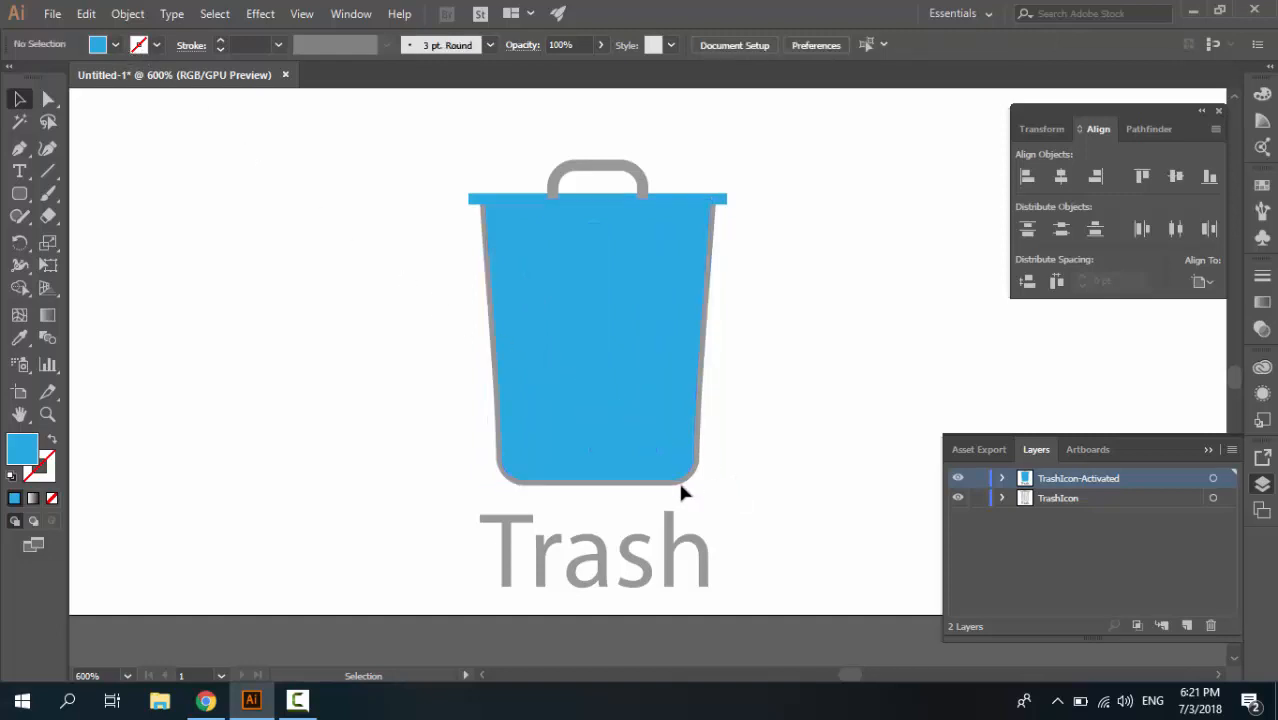
left_click(957, 498)
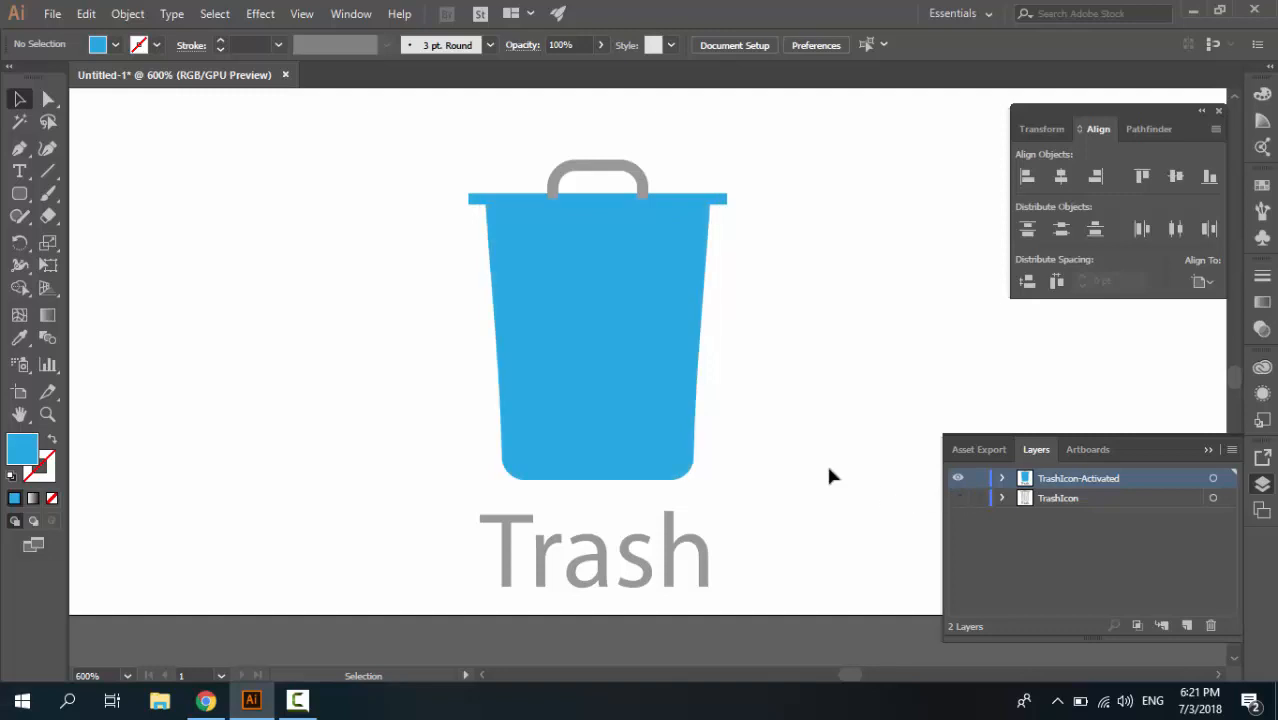
Change the stroke of the lid handle to the same light blue and deselect it
left_click(557, 183)
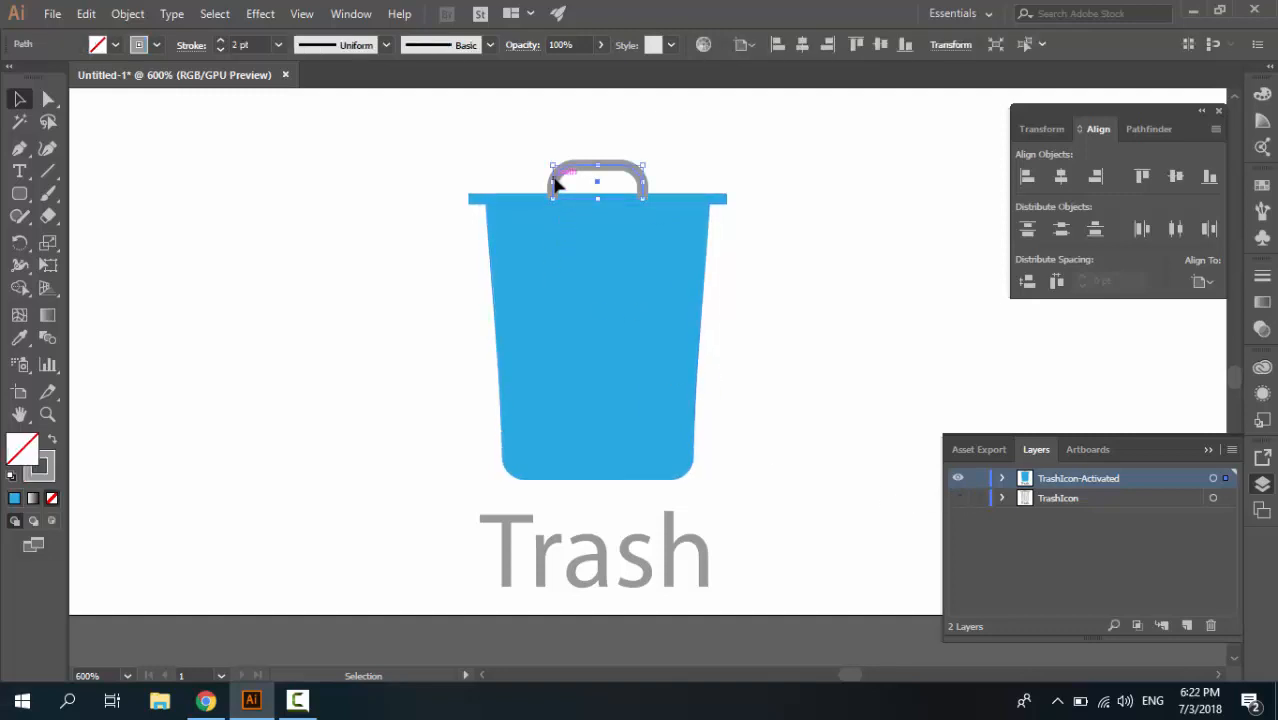
left_click(141, 47)
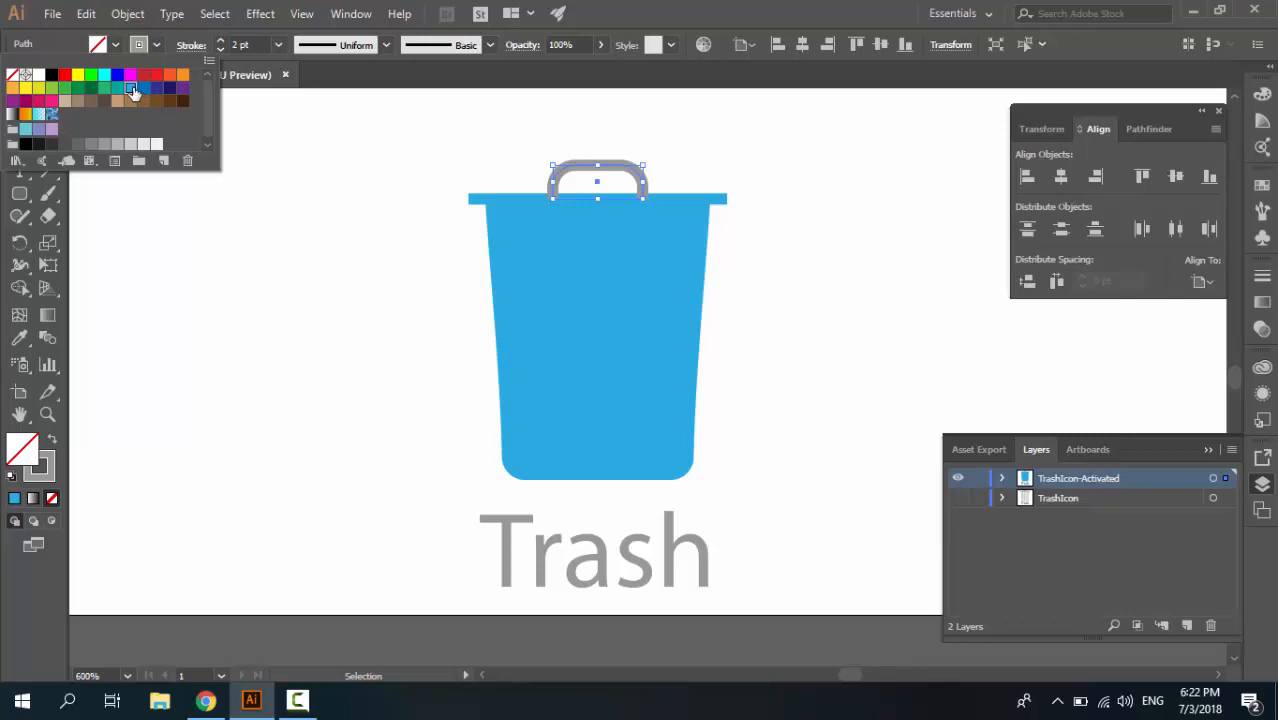
left_click(135, 92)
left_click(323, 225)
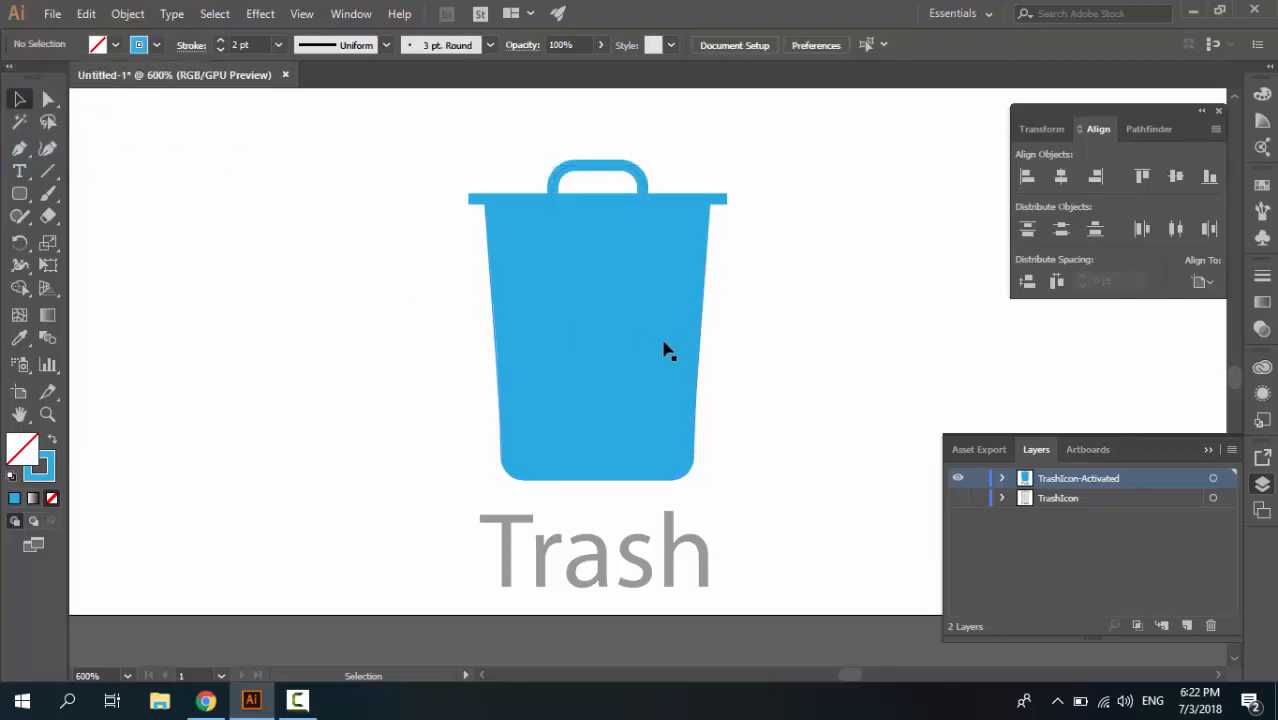
left_click(541, 375)
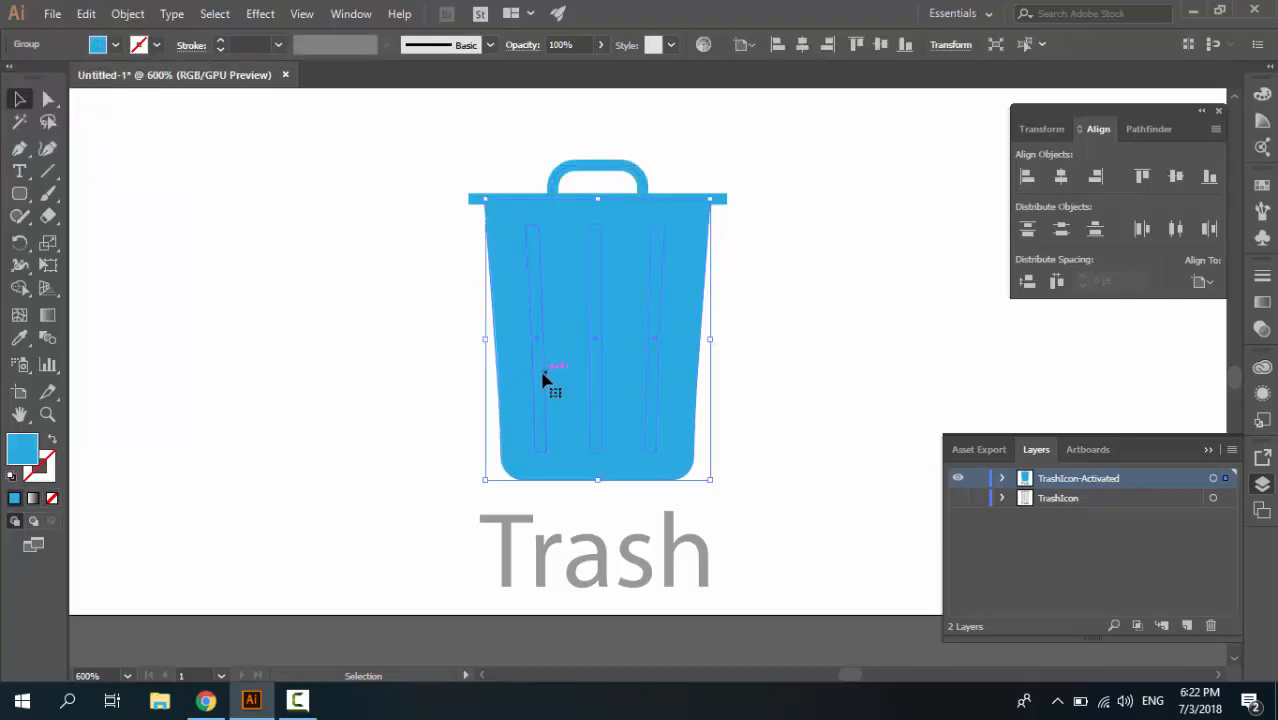
left_click_drag(536, 383, 579, 380)
key("ctrl+z")
Fill the "Trash" label with the same light blue and deselect it
left_click(545, 548)
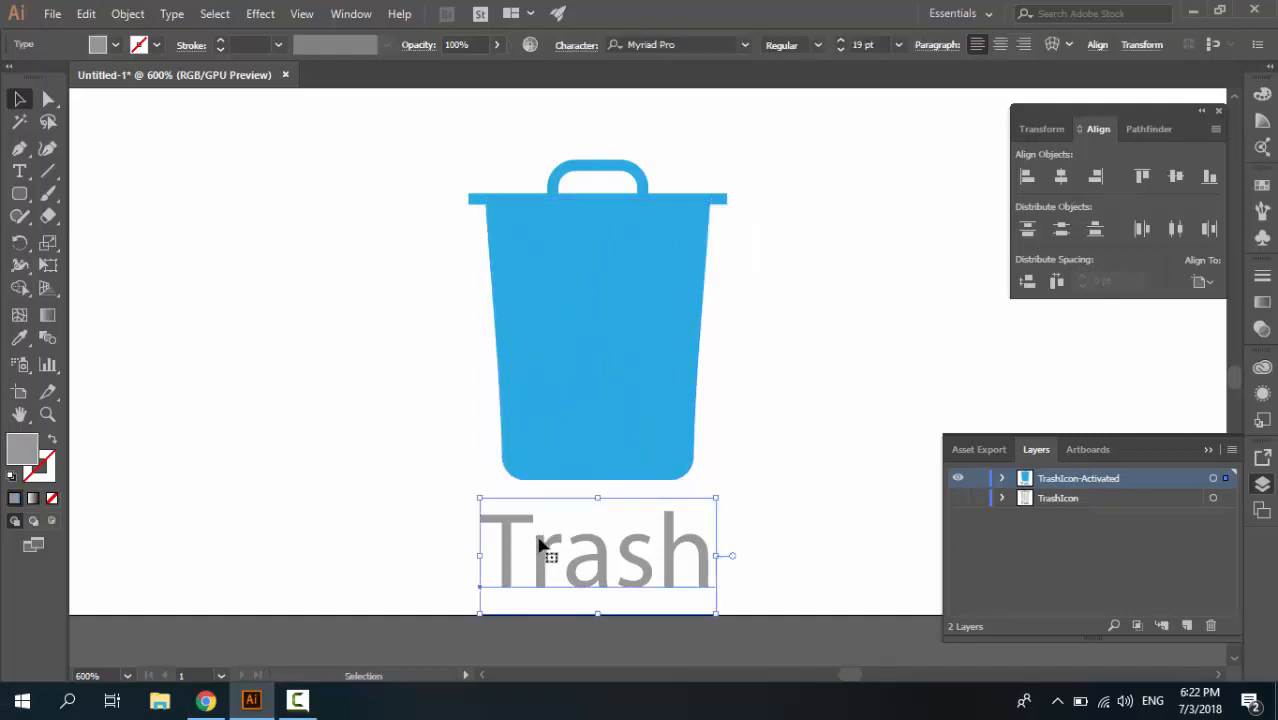
left_click(106, 47)
left_click(128, 96)
left_click(423, 367)
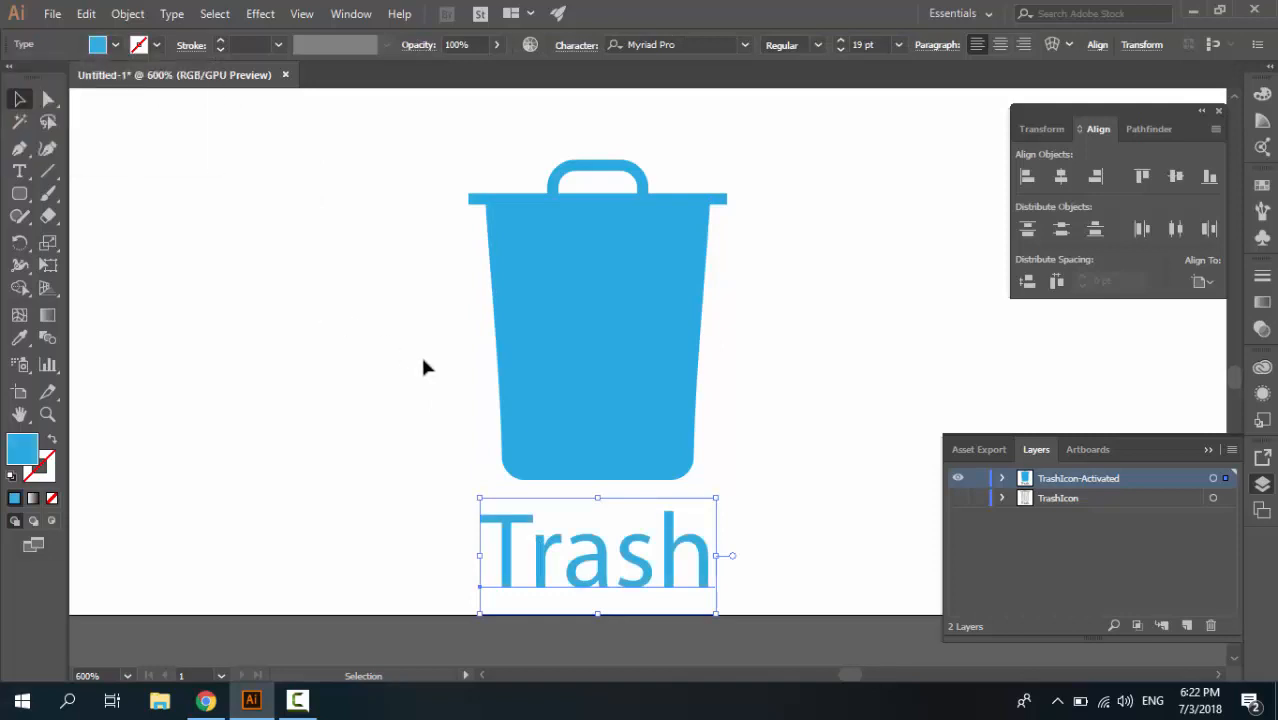
left_click(423, 367)
Isolate the can body group, fill its three vertical bars with dark blue, and step back out of the group
double_click(499, 371)
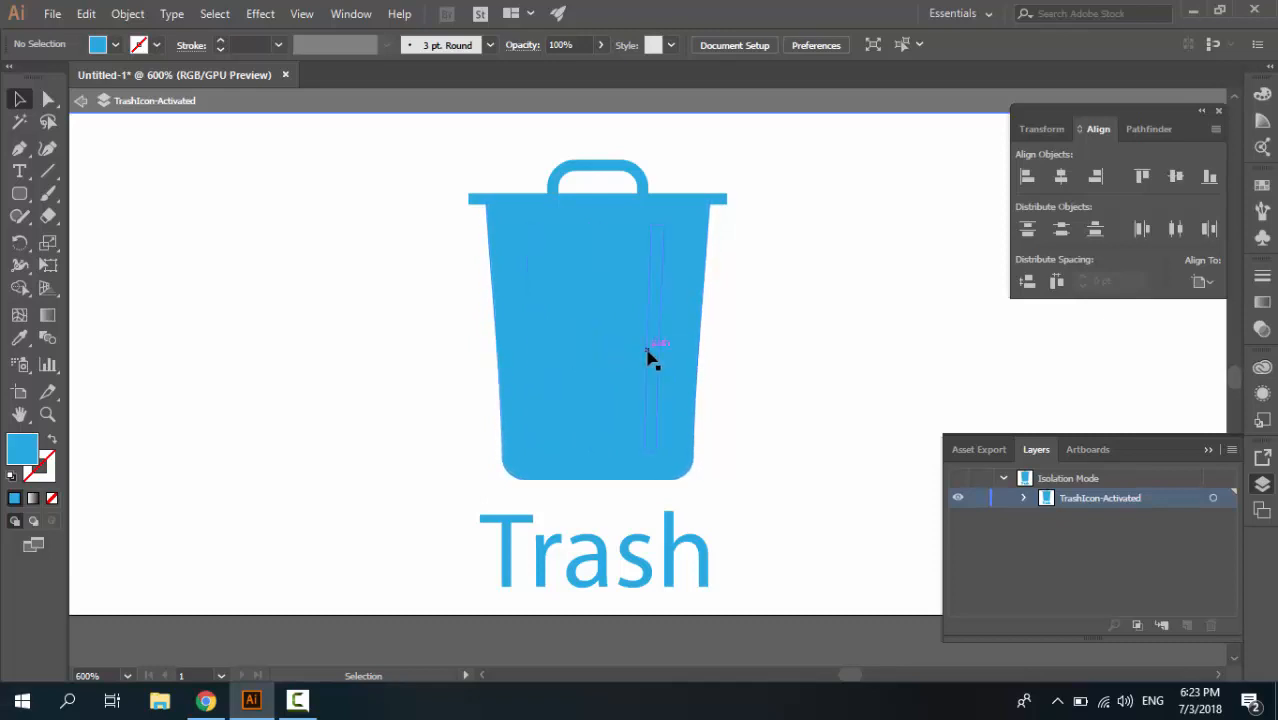
double_click(676, 334)
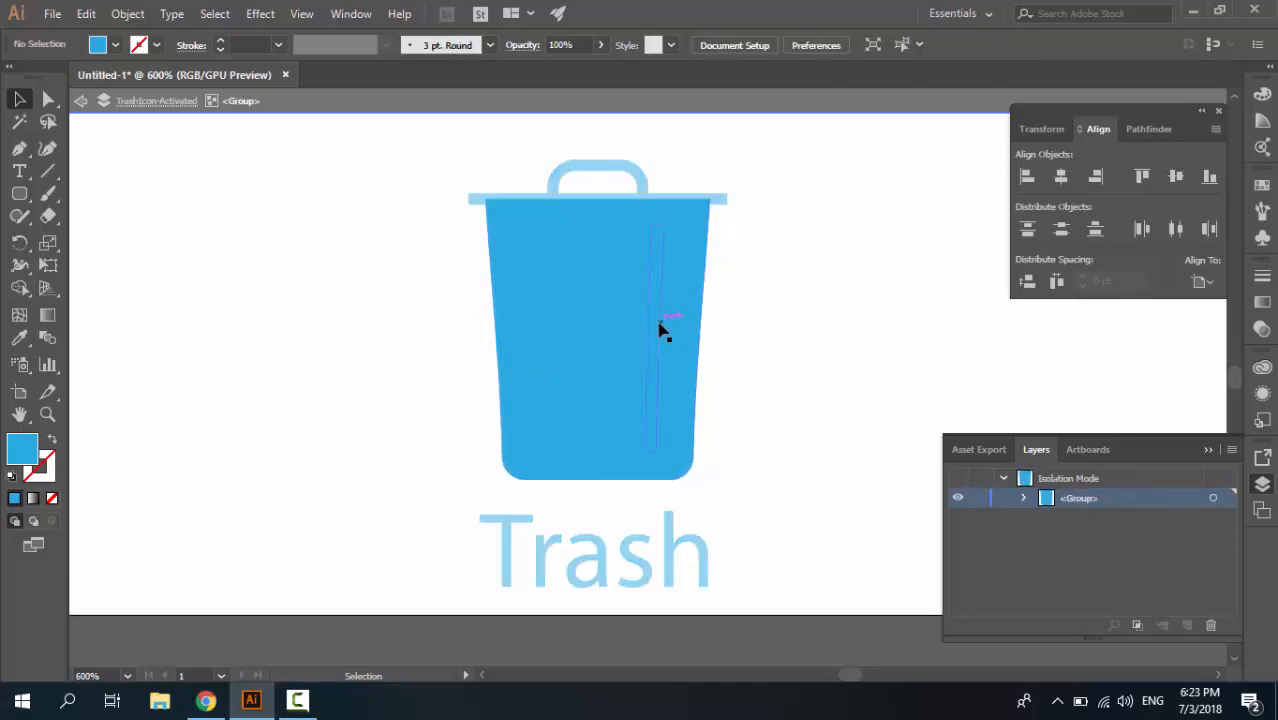
left_click(655, 334)
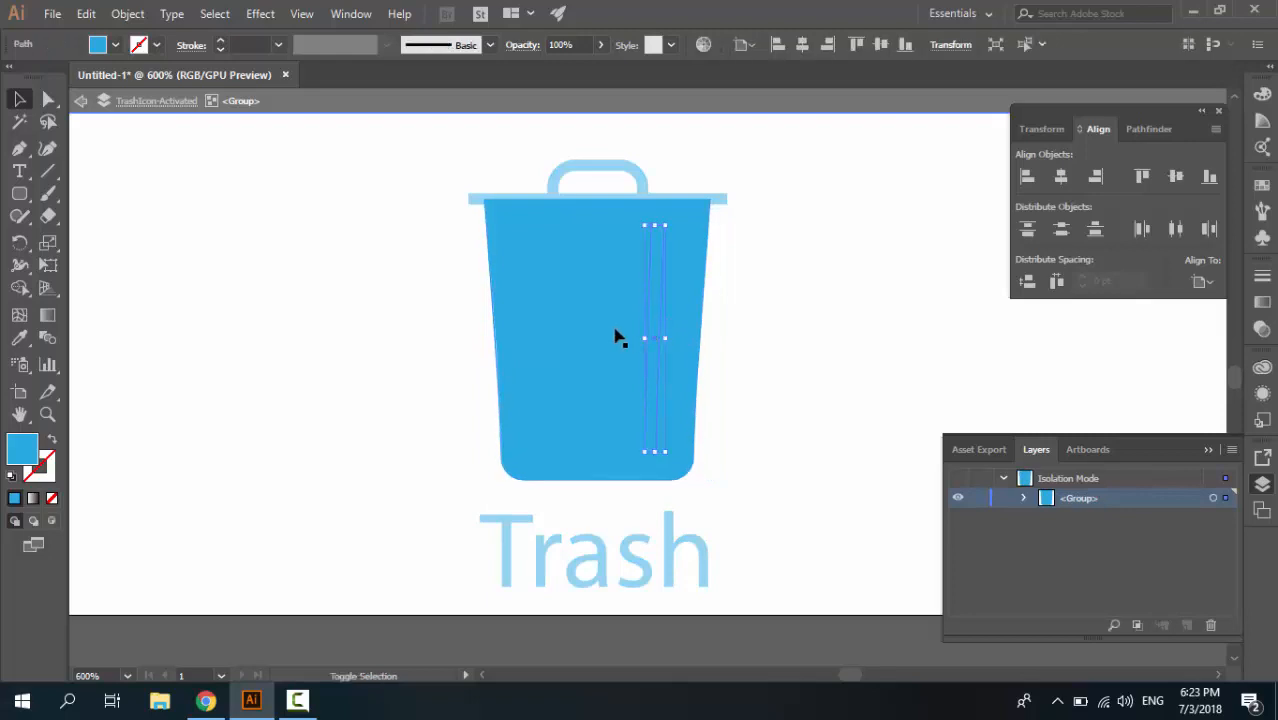
left_click(590, 334, "shift")
left_click(540, 332, "shift")
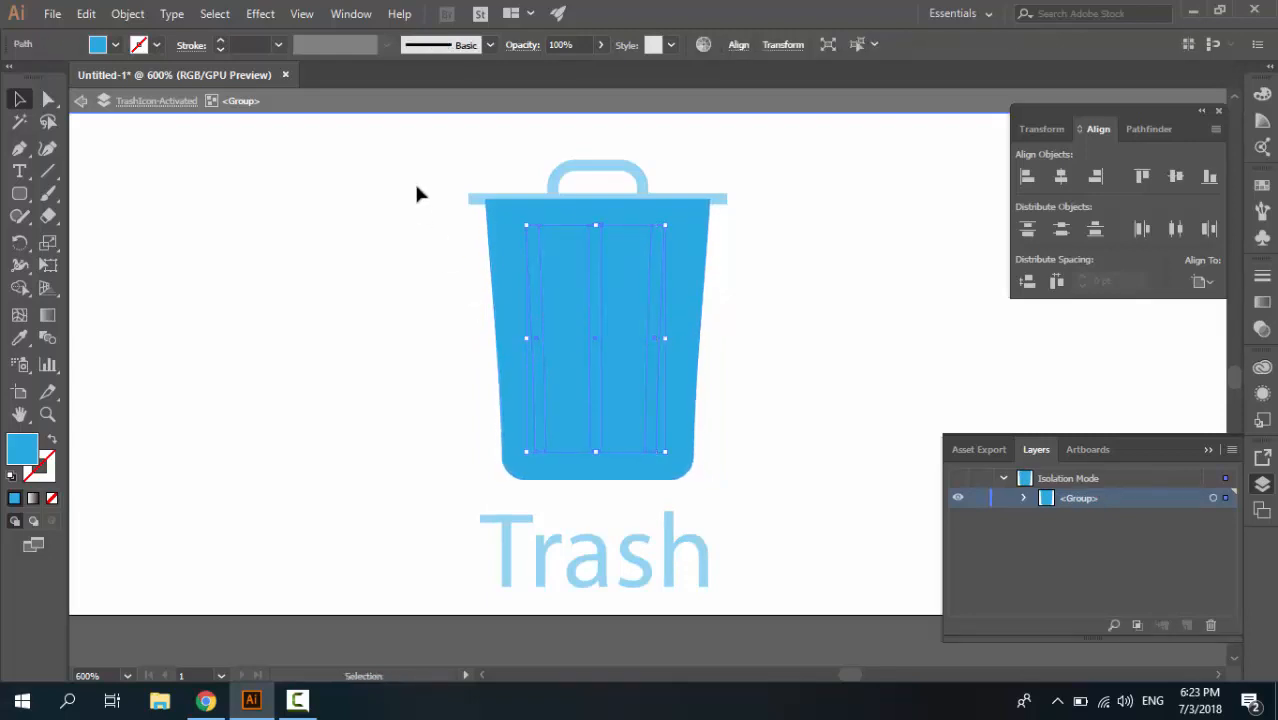
left_click(98, 46)
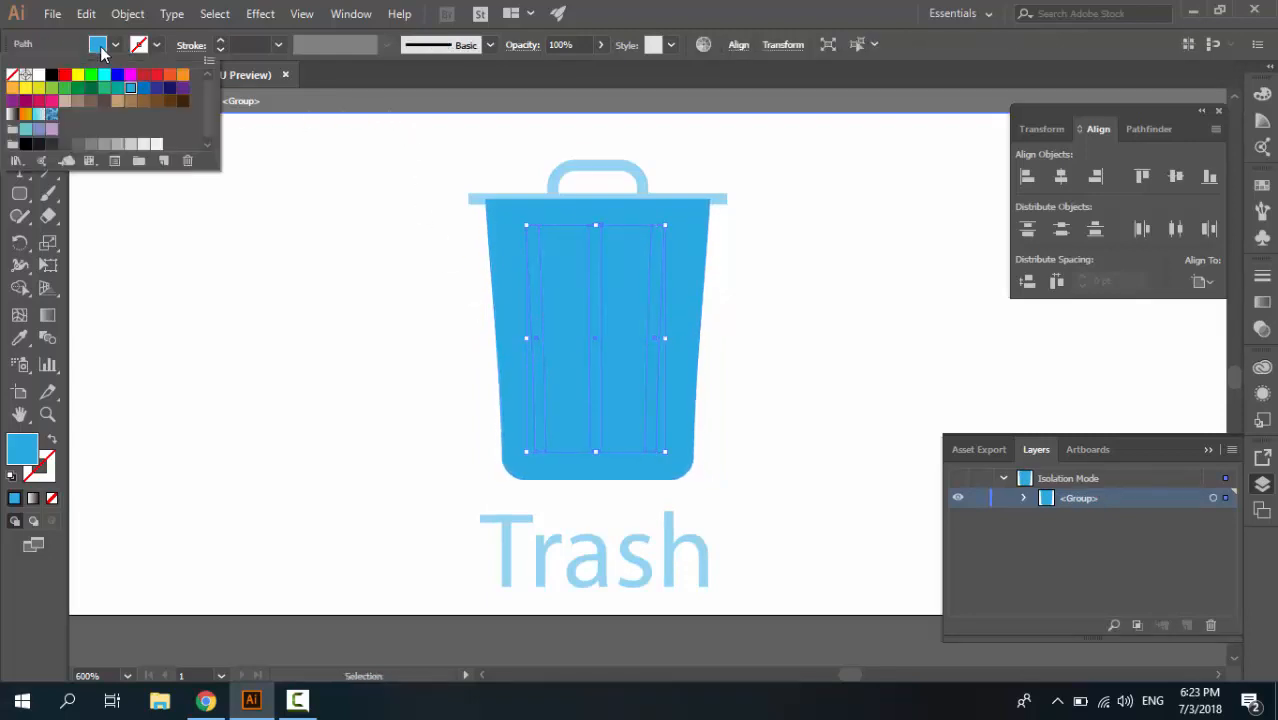
left_click(157, 90)
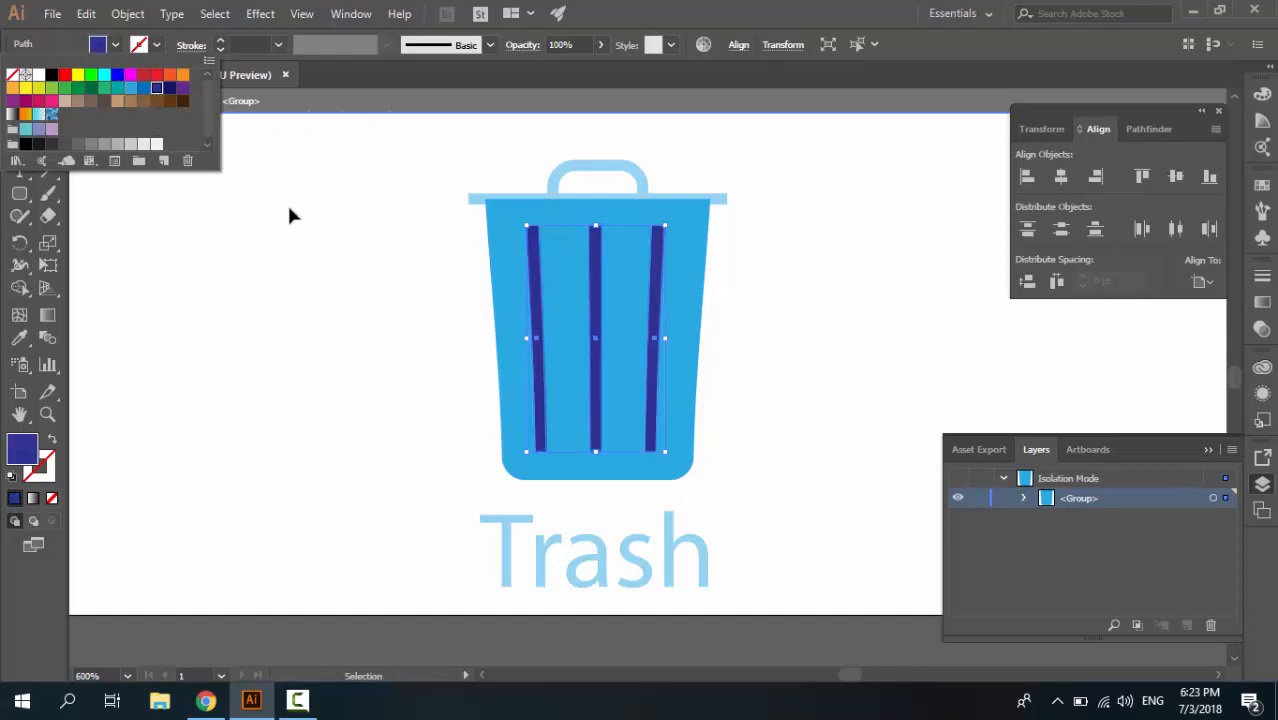
left_click(321, 227)
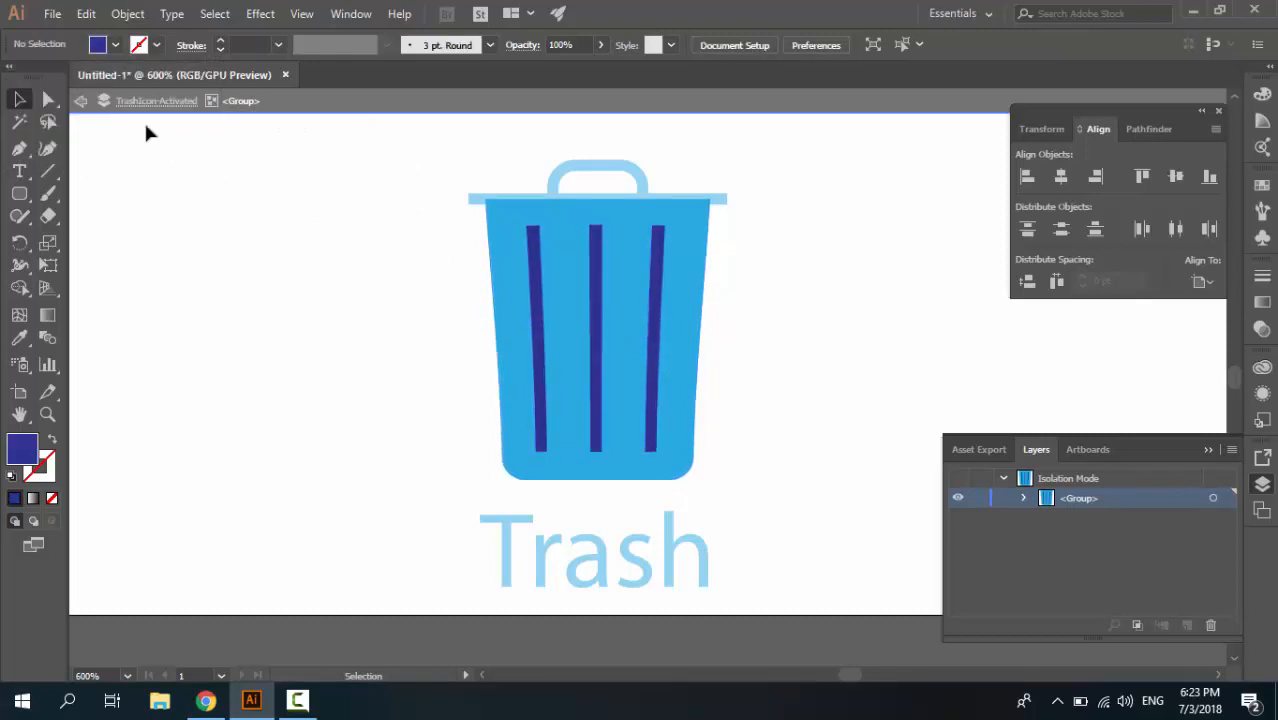
left_click(82, 102)
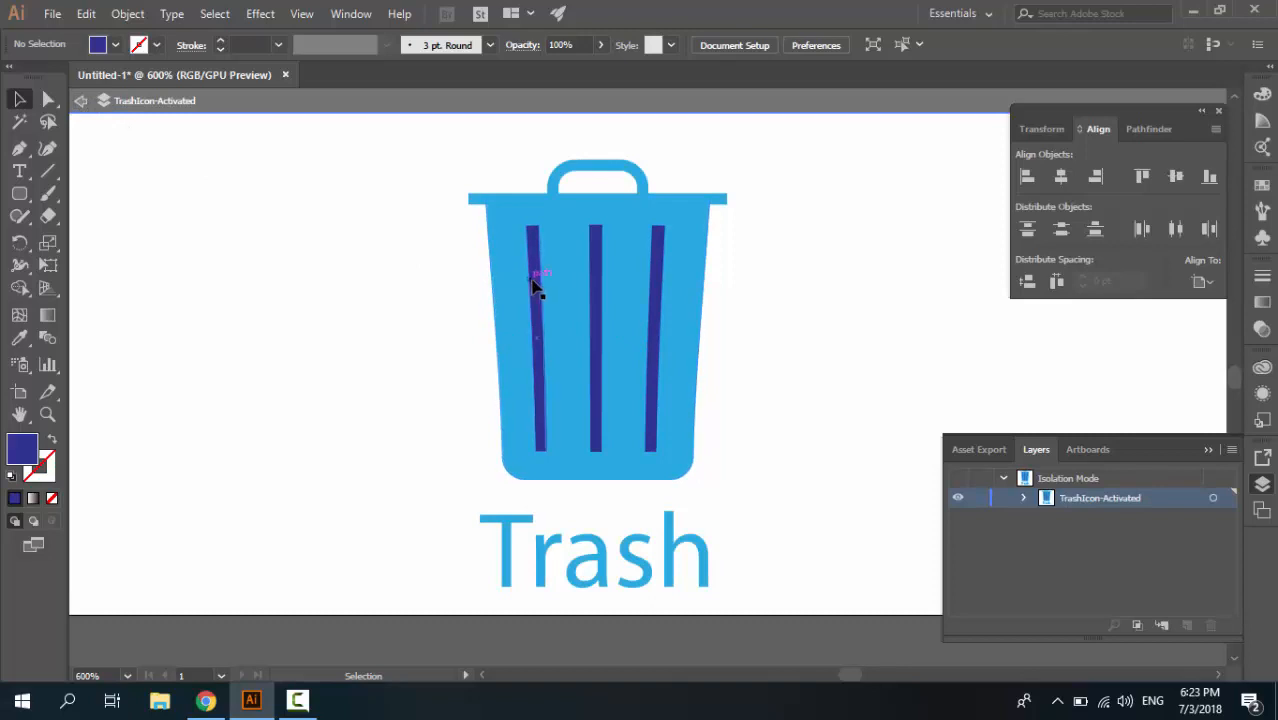
Isolate the body group again, bring up the Pathfinder options, and combine the three dark blue bars into one compound path
left_click(535, 287)
double_click(537, 286)
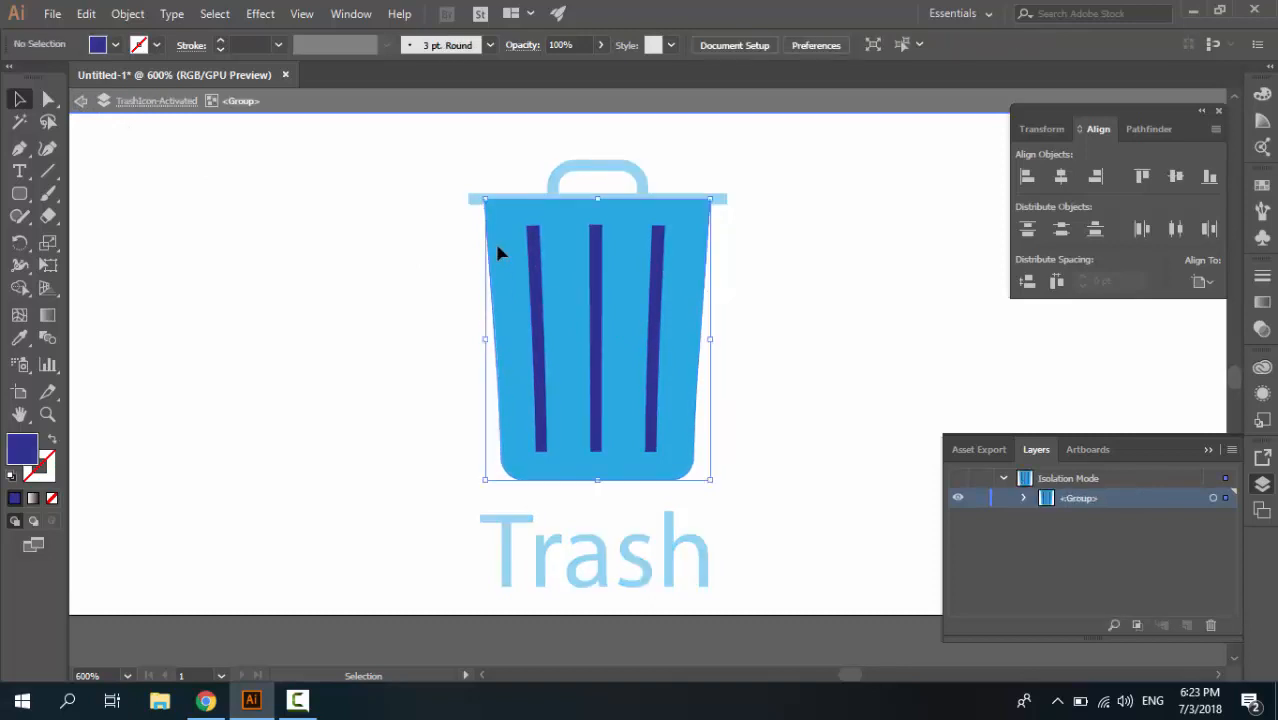
left_click(499, 252)
left_click(707, 294)
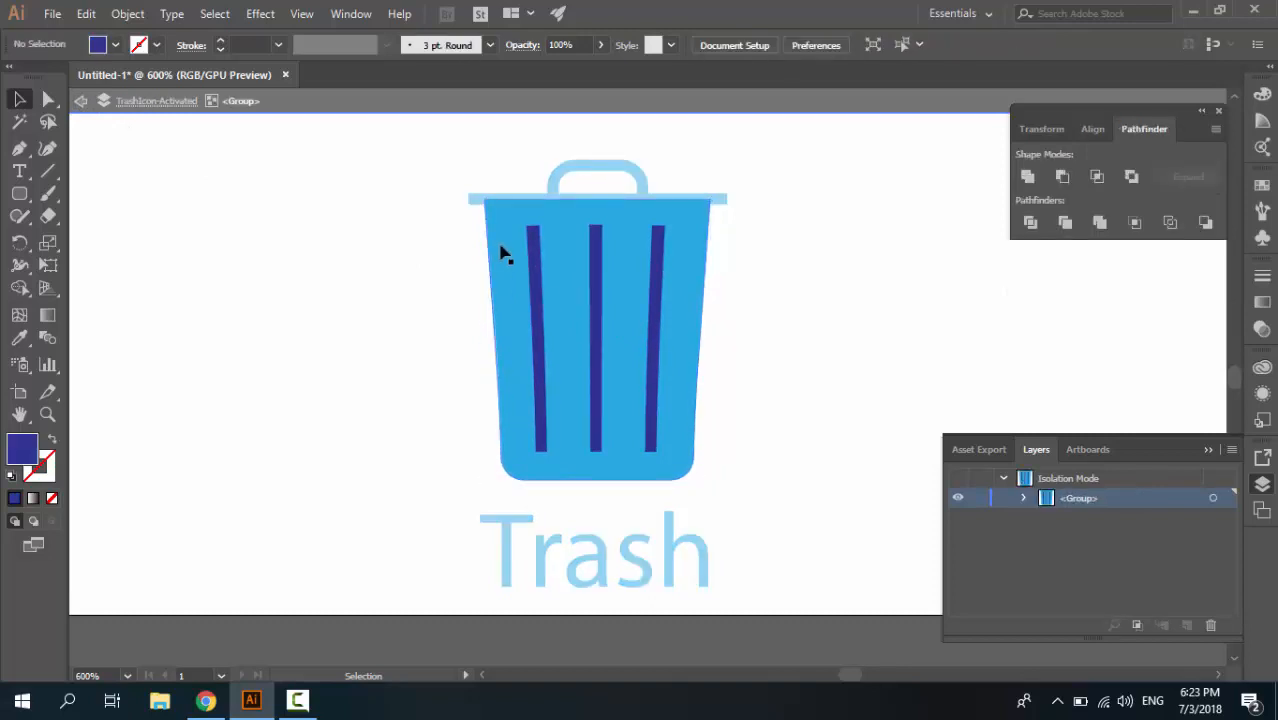
left_click(533, 262)
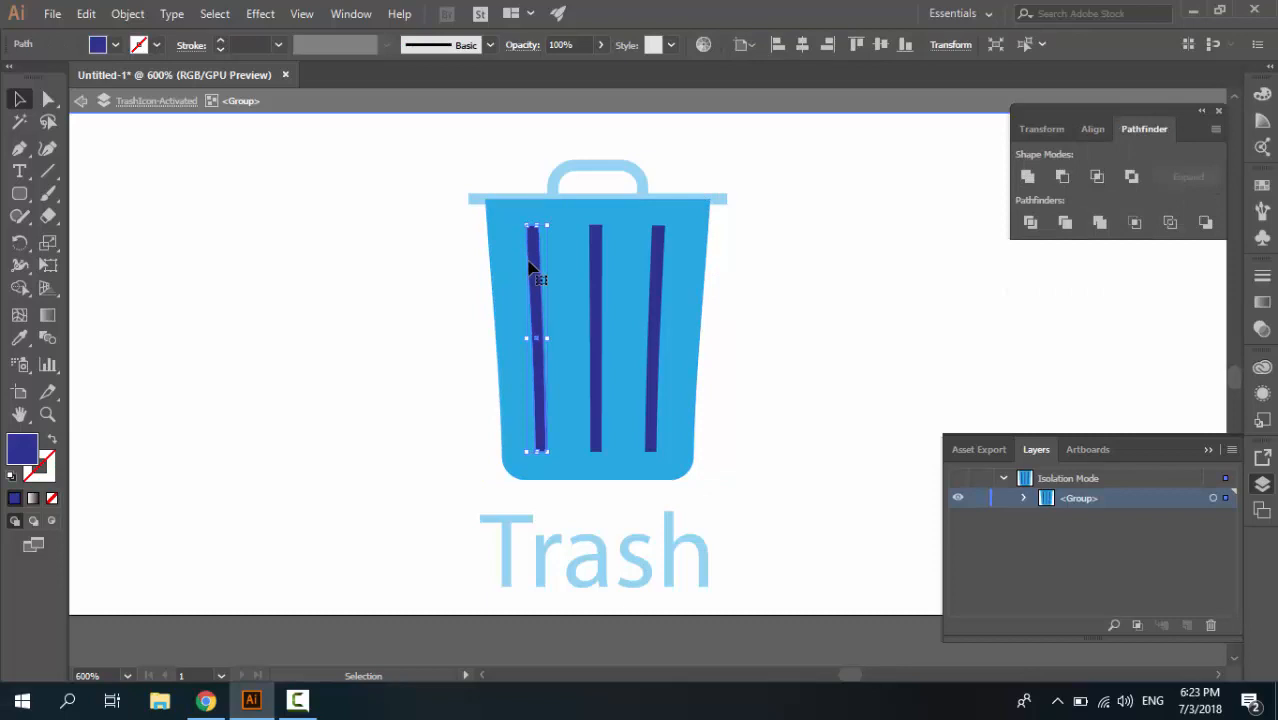
left_click(596, 257, "shift")
left_click(656, 262, "shift")
left_click(127, 14)
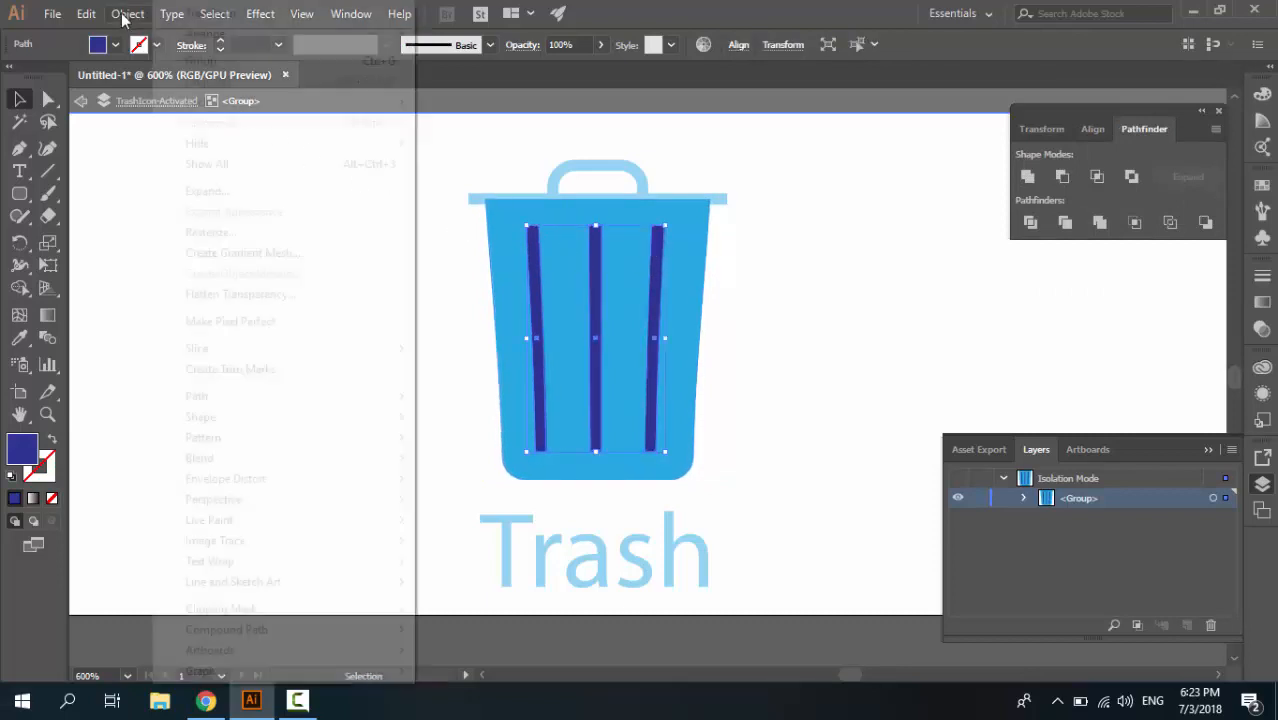
mouse_move(262, 630)
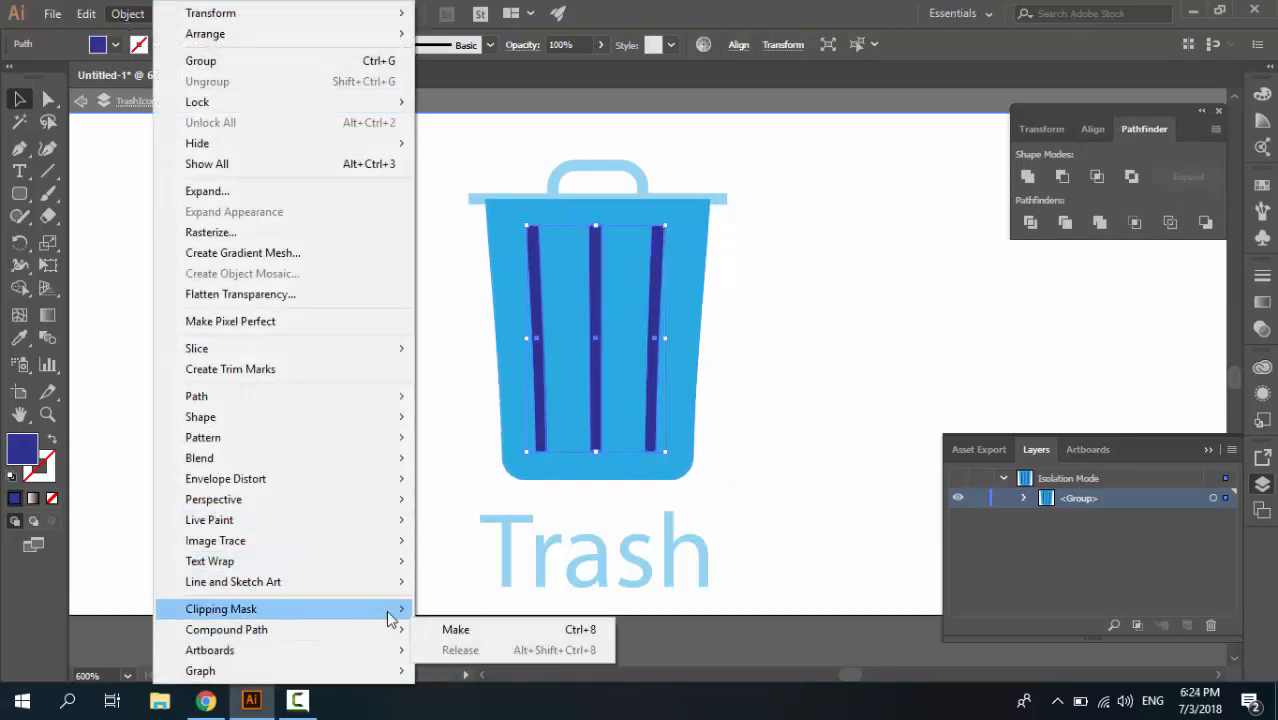
left_click(463, 632)
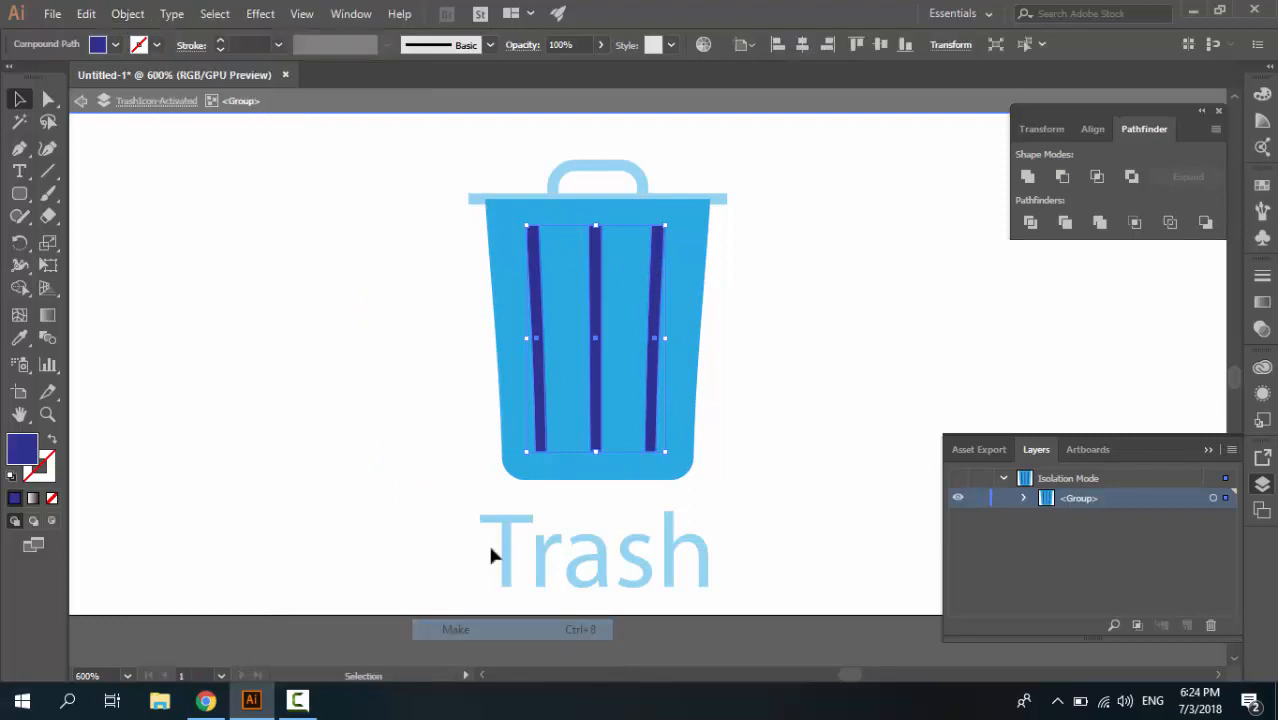
Cut the compound bars out of the can body with Minus Front and leave isolation mode
left_click(688, 254)
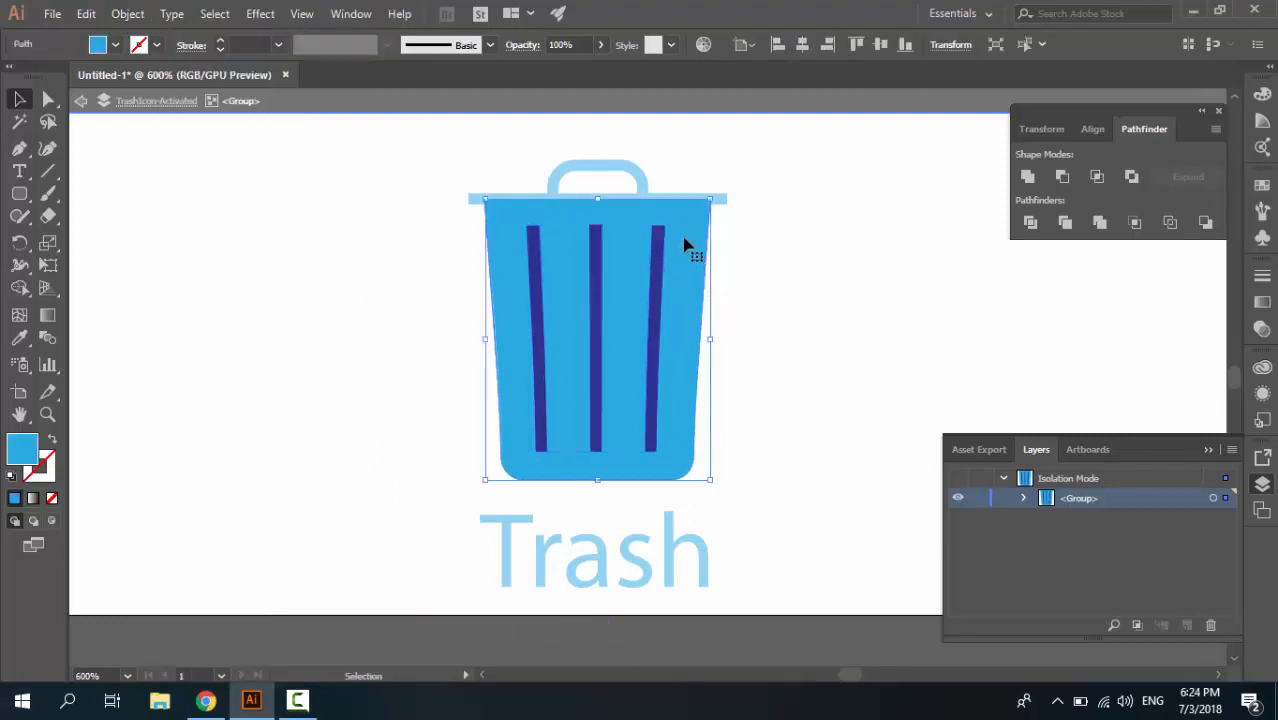
left_click(660, 254, "shift")
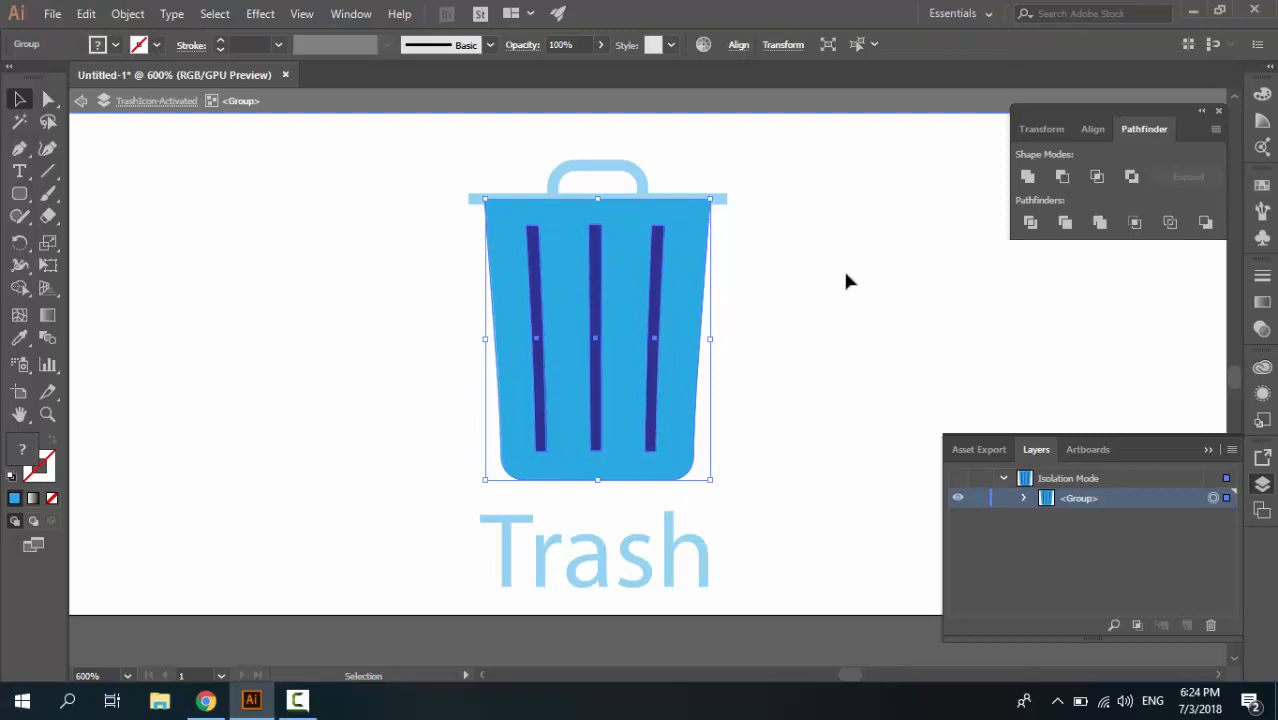
left_click(1061, 177)
left_click(775, 284)
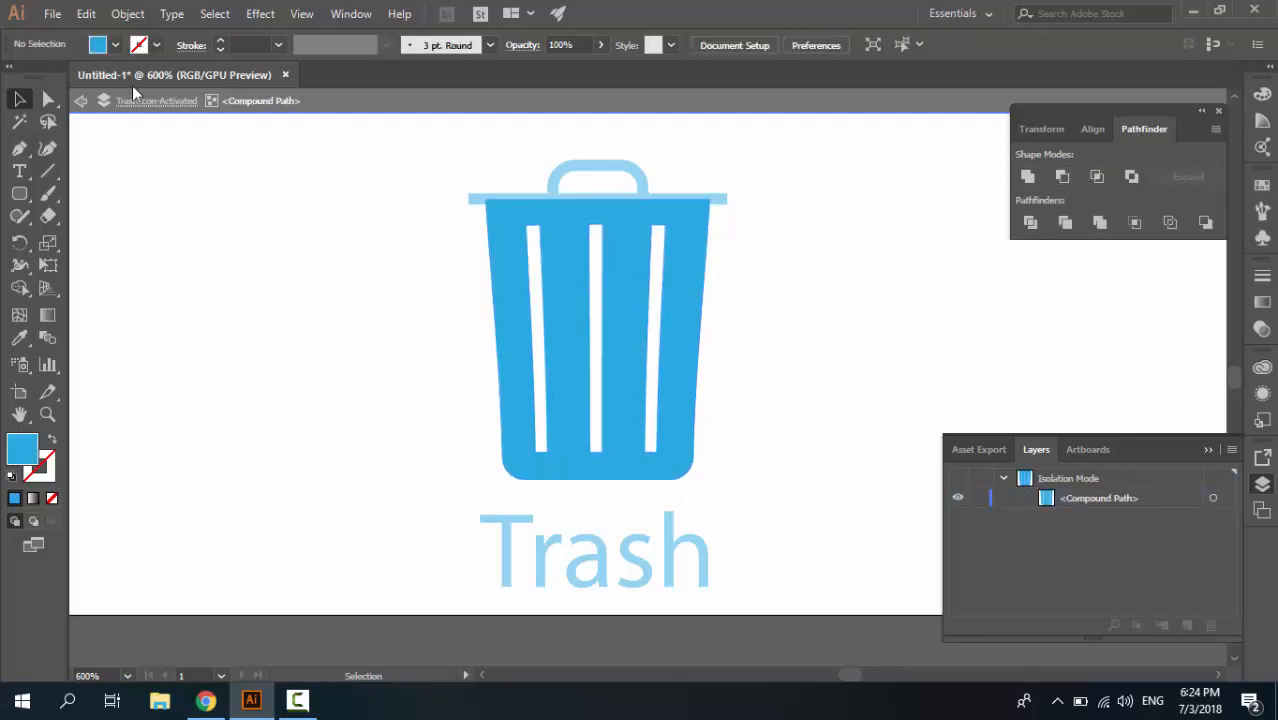
left_click(80, 101)
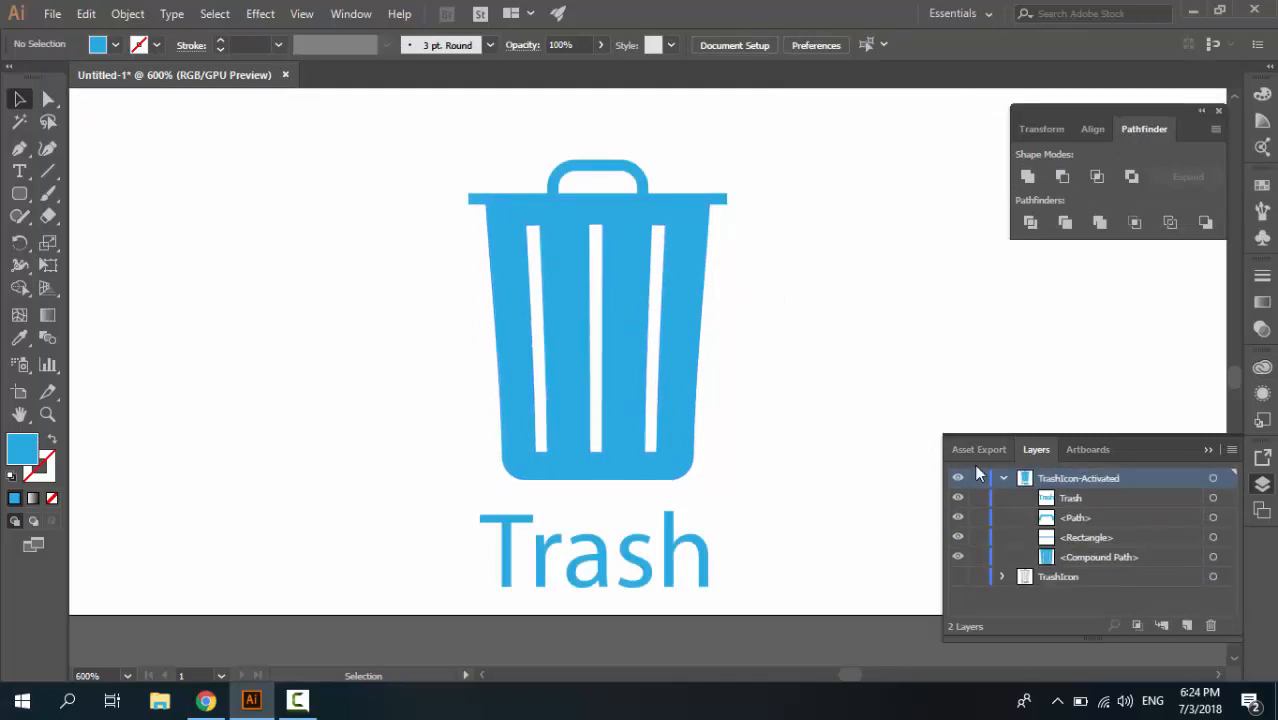
Collapse the TrashIcon-Activated layer and compare the gray and blue icons by alternating the visibility of the two layers
left_click(1002, 479)
left_click(1001, 478)
left_click(1001, 478)
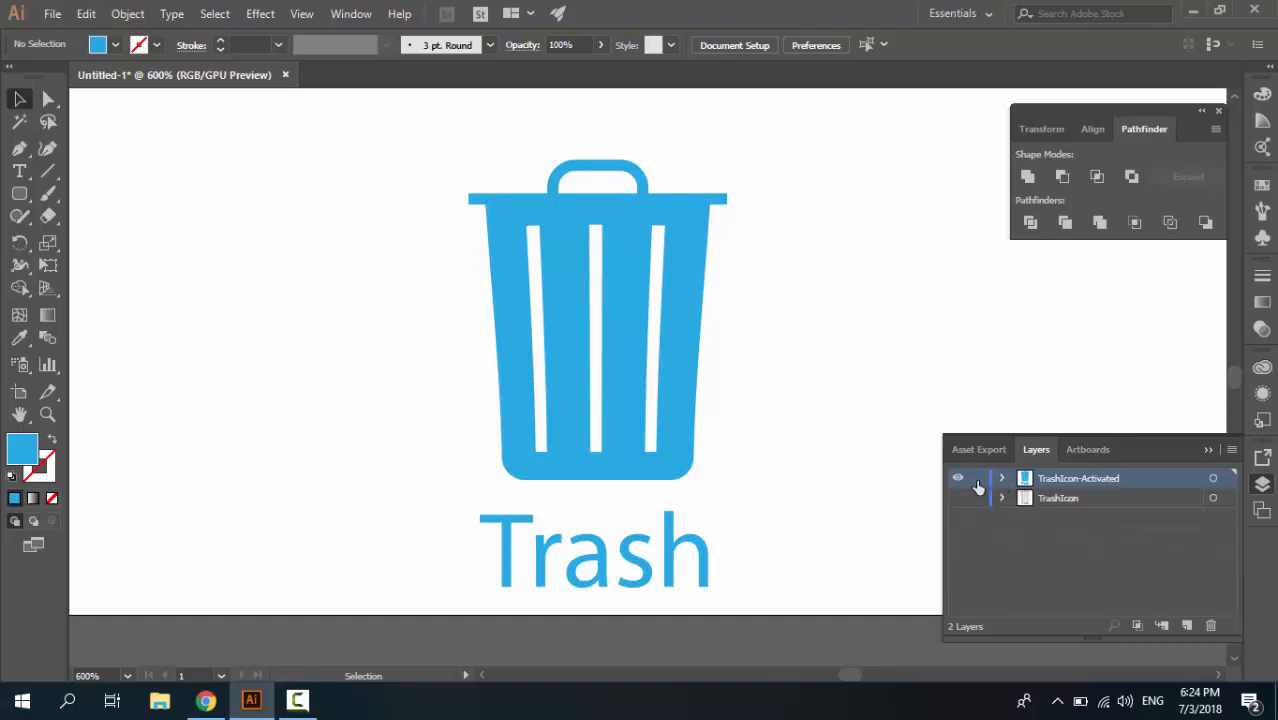
left_click(959, 479)
left_click(958, 499)
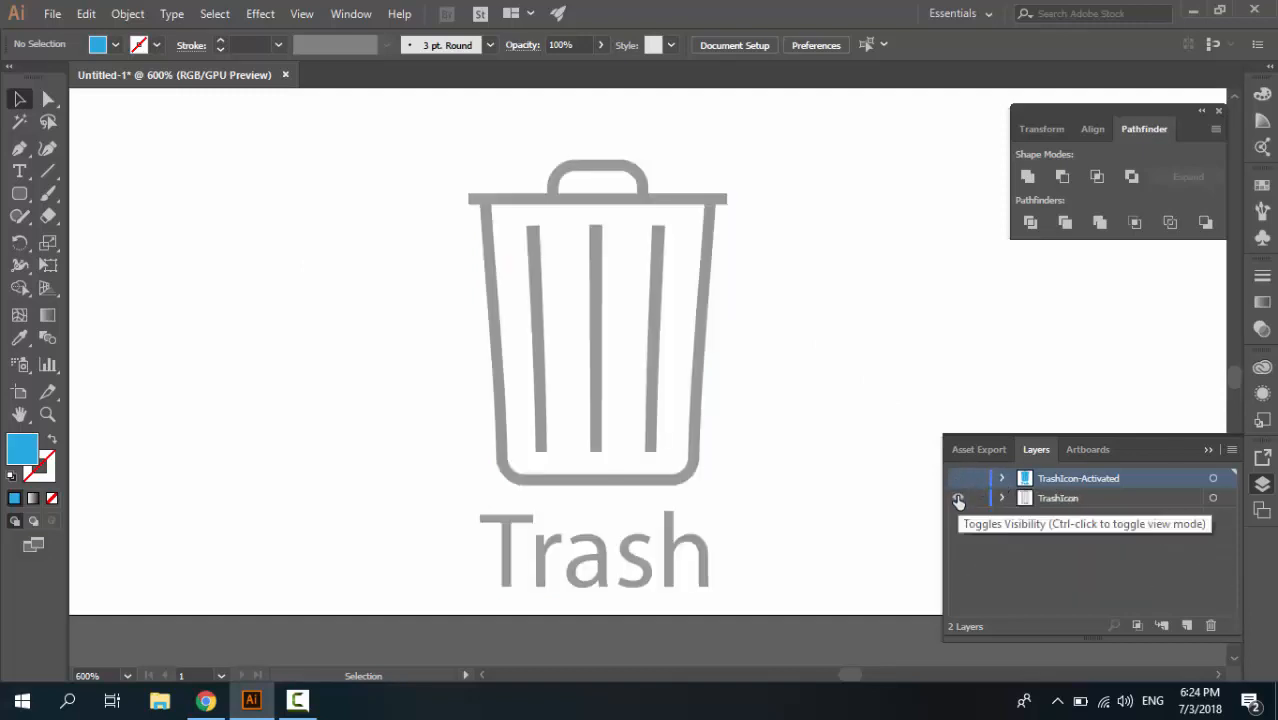
left_click(958, 499)
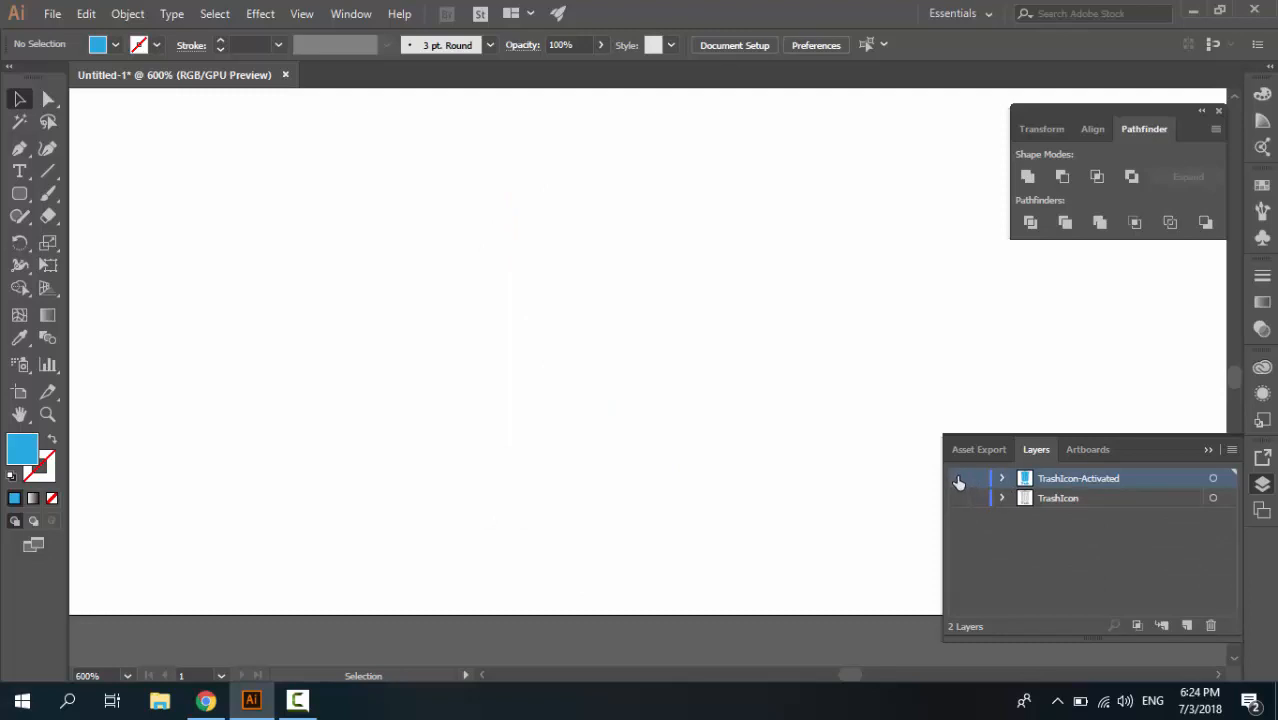
left_click(958, 479)
left_click(958, 499)
left_click(958, 499)
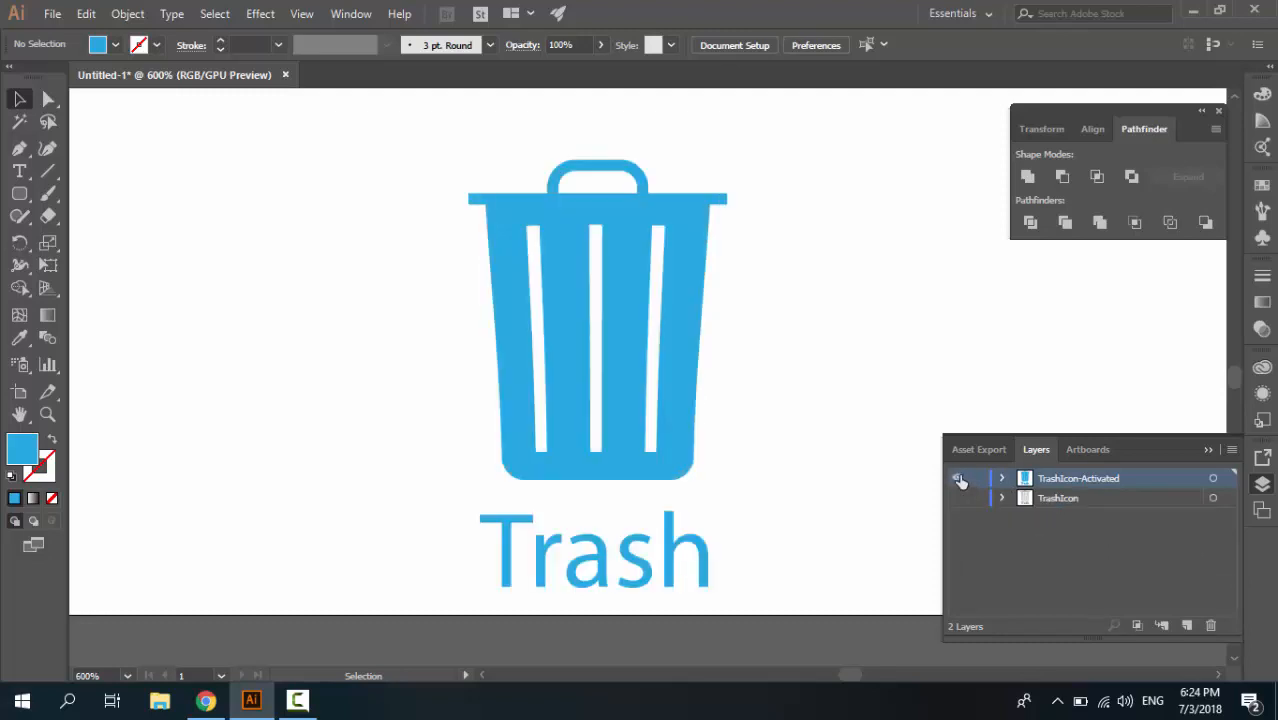
left_click(958, 479)
left_click(958, 479)
left_click(958, 479)
left_click(958, 499)
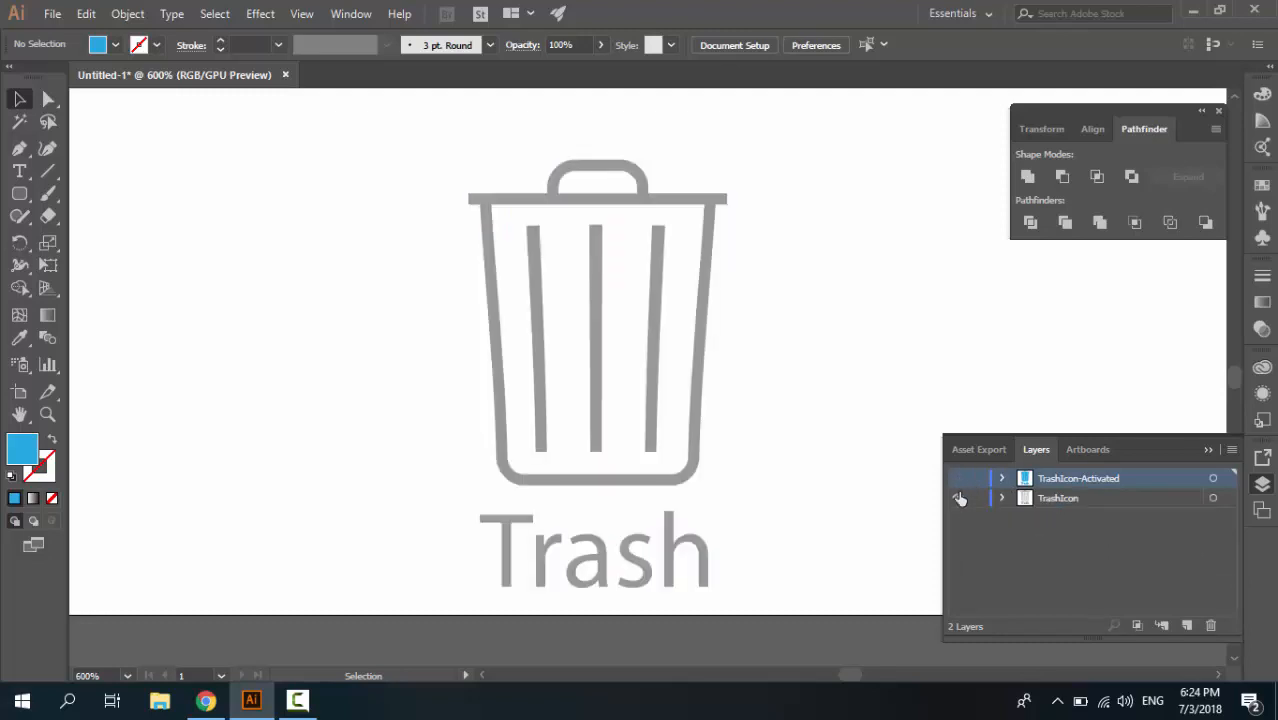